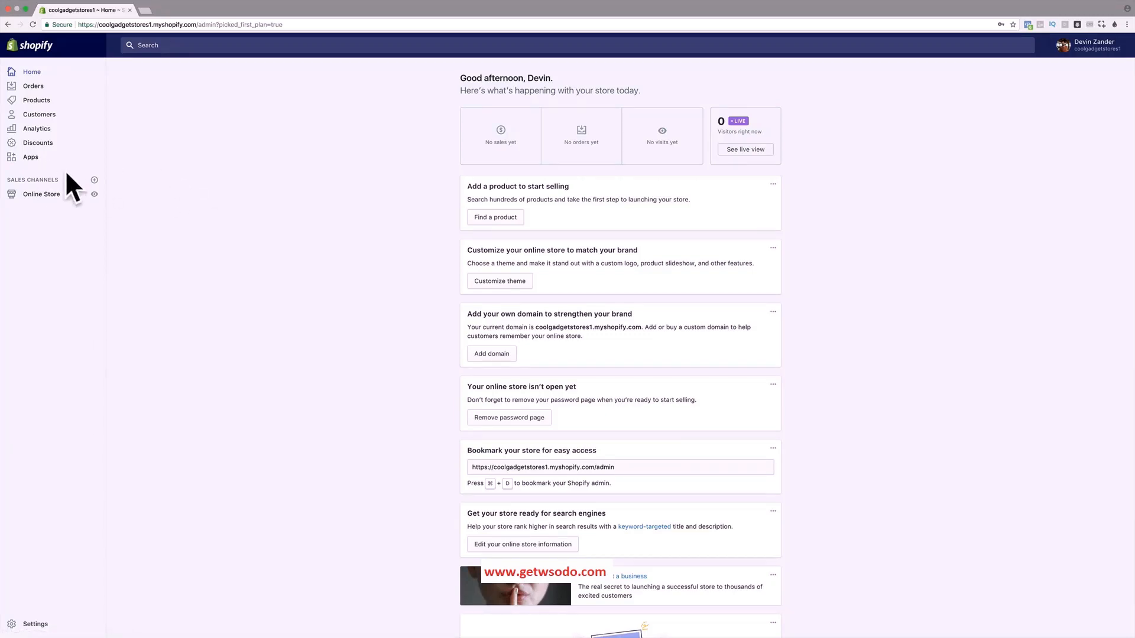
# Open the store's current Debut theme for customization.
pyautogui.click(25, 197)
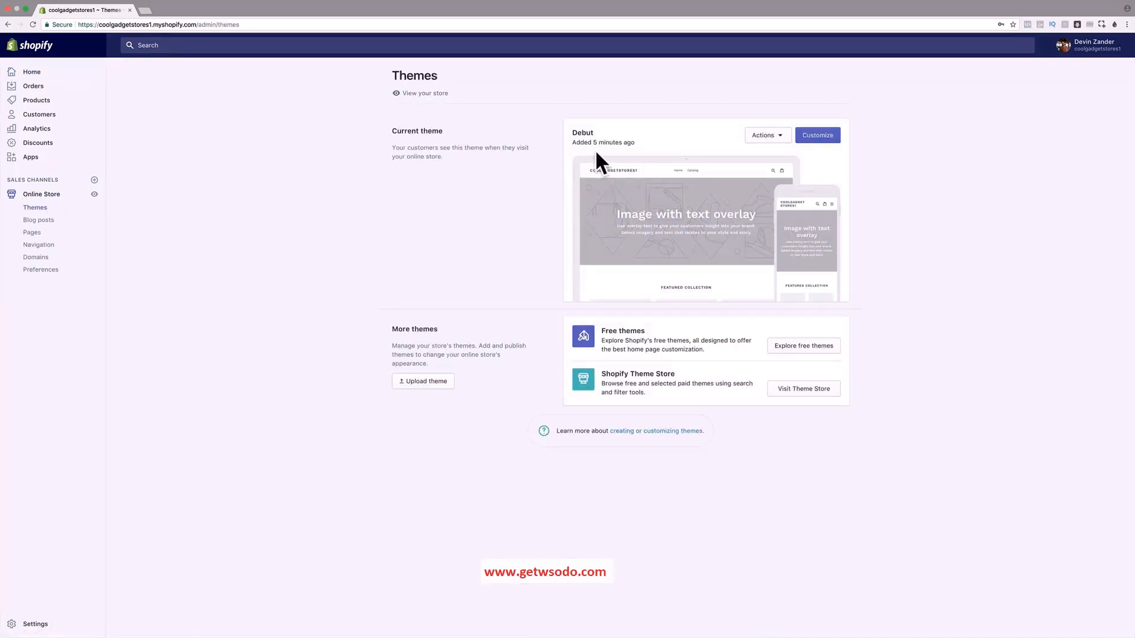
pyautogui.click(824, 138)
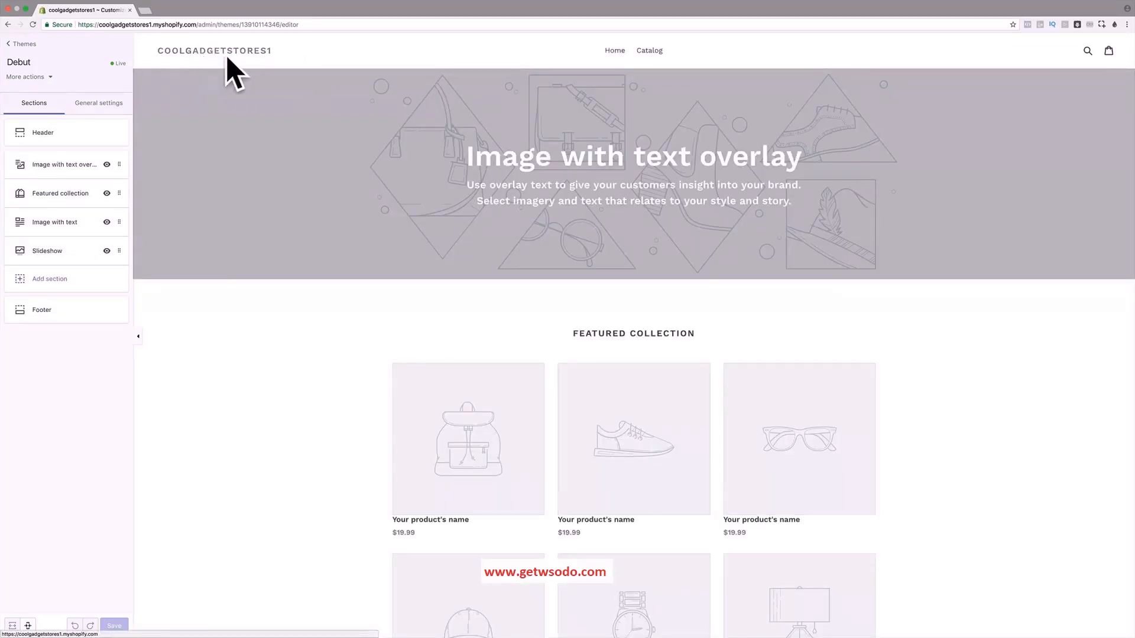
# Try the centered logo alignment in the header section, restore left alignment, and return to the section list.
pyautogui.click(38, 136)
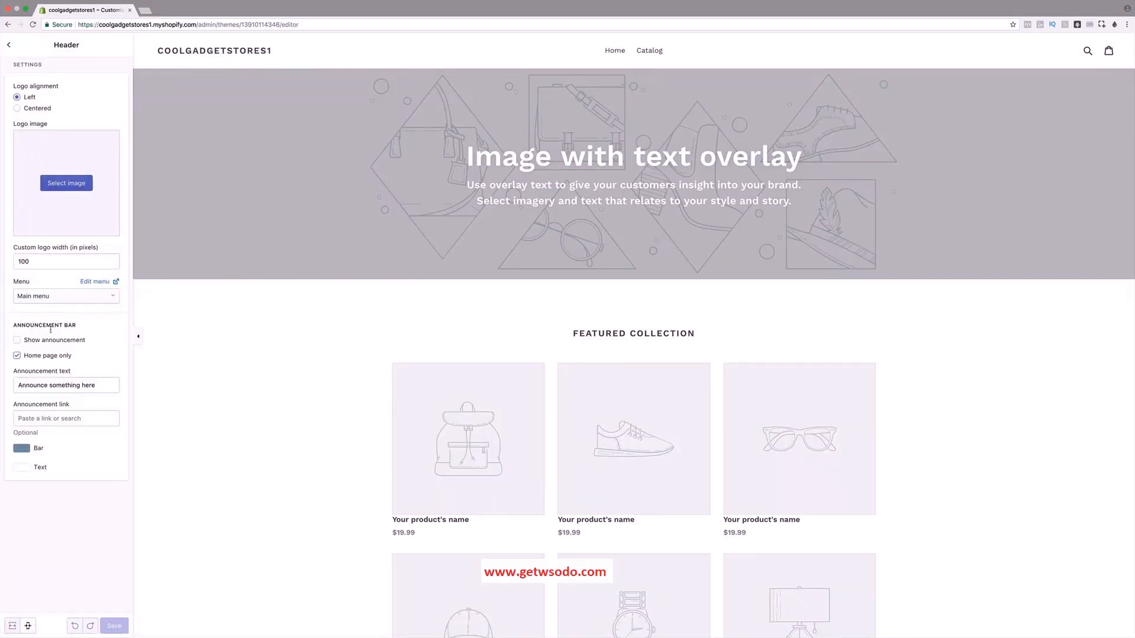
pyautogui.click(18, 109)
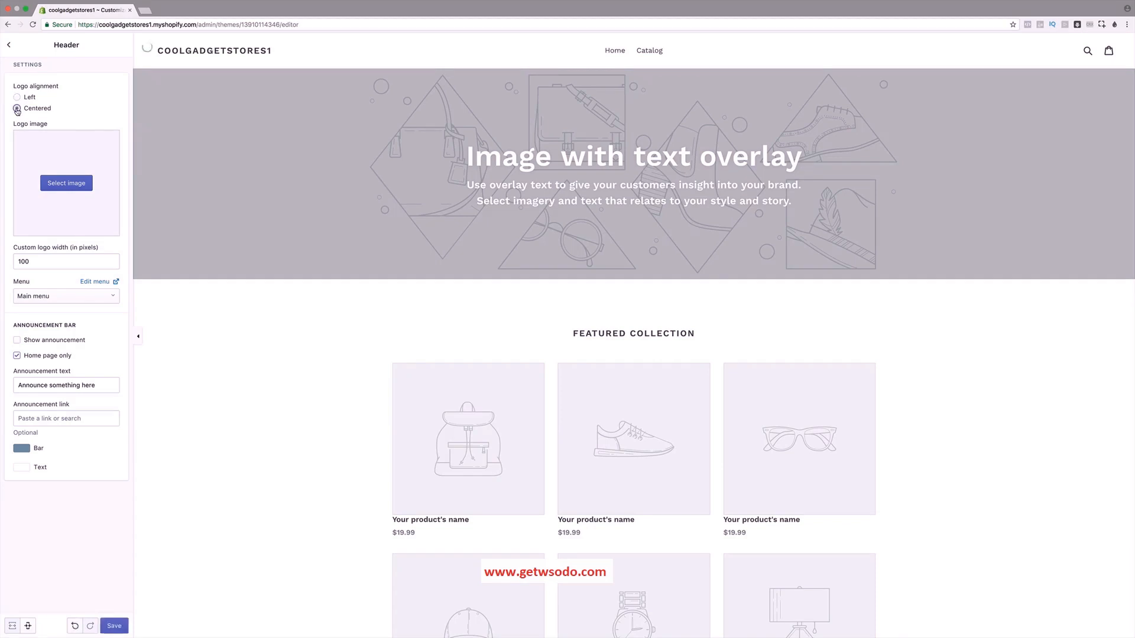
pyautogui.click(17, 98)
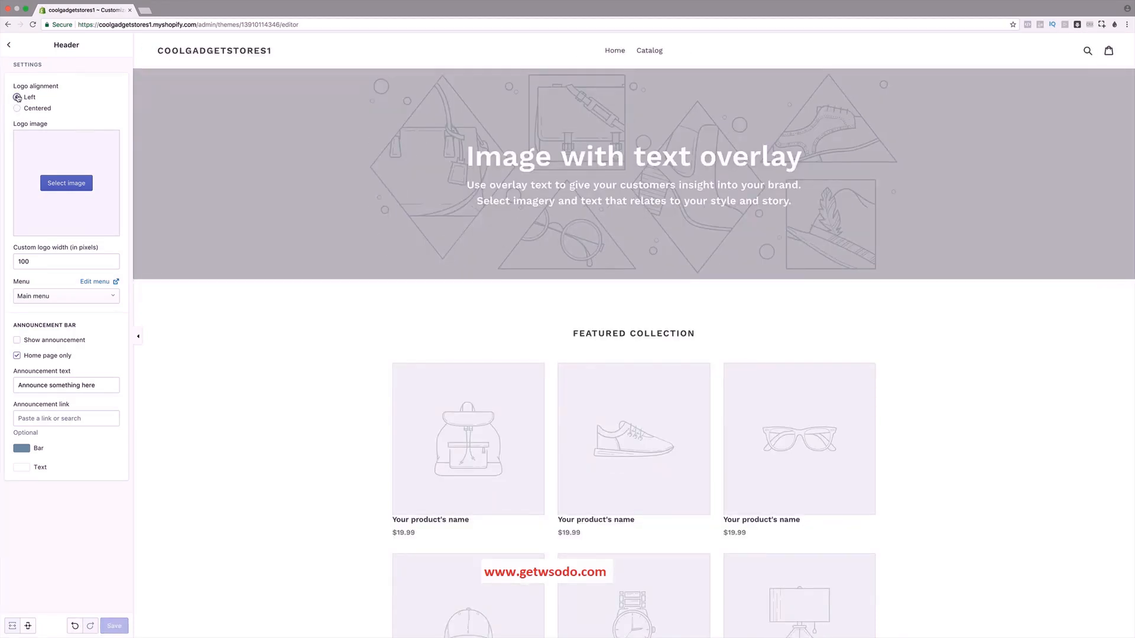
pyautogui.click(9, 45)
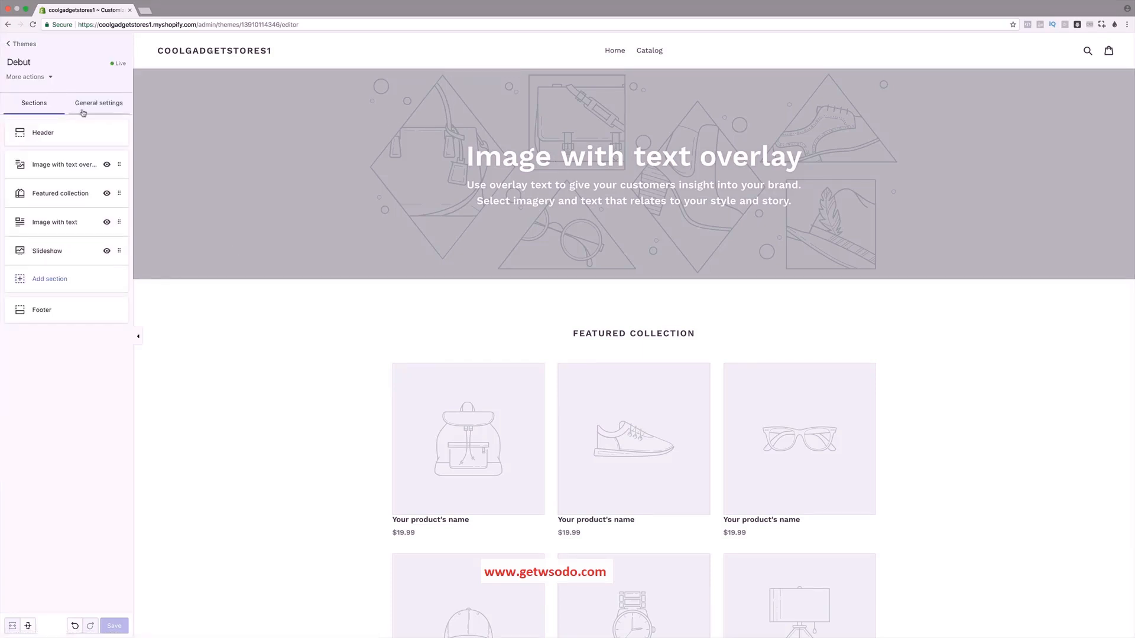
# Open the image with text overlay section's settings and load stocksnap.io in a new browser tab.
pyautogui.click(39, 166)
pyautogui.click(146, 10)
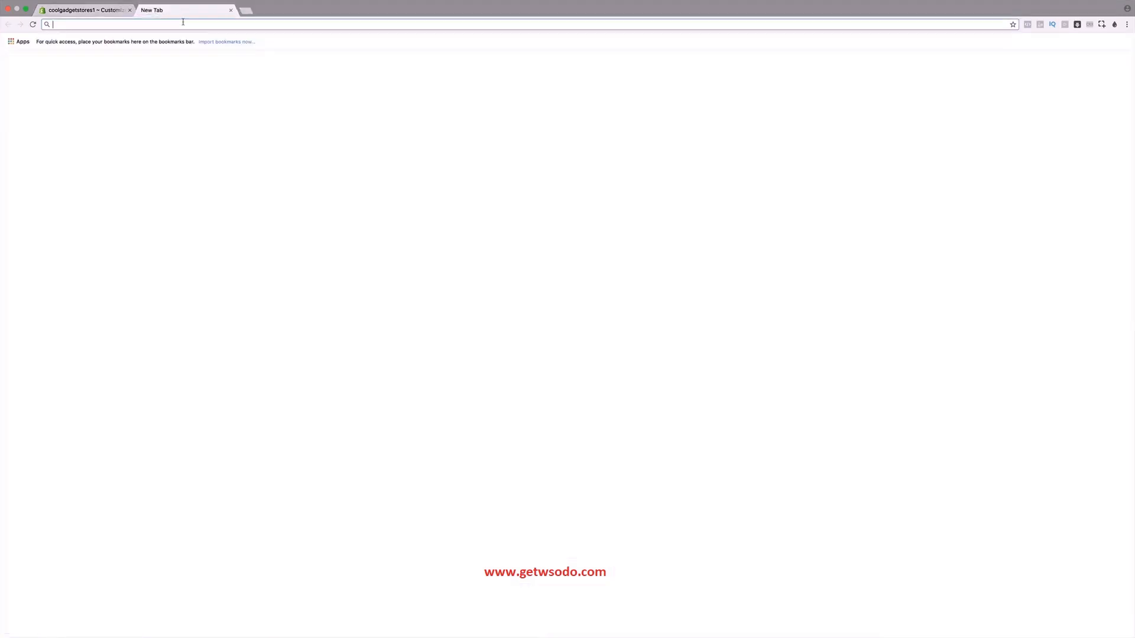
pyautogui.write('stocksnap.io')
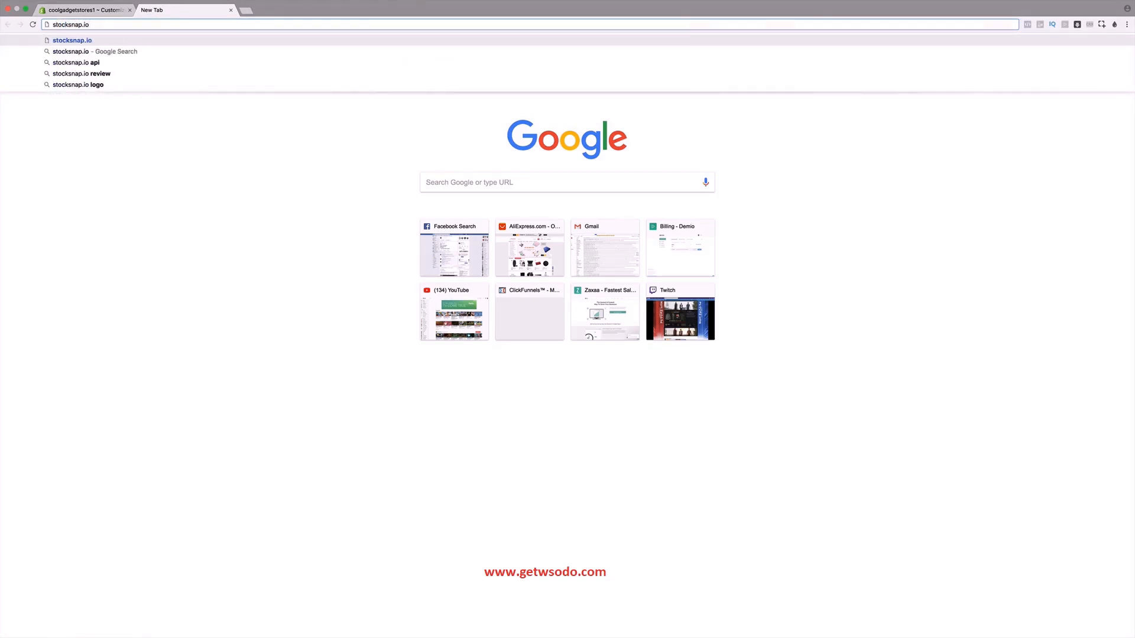
pyautogui.press('Return')
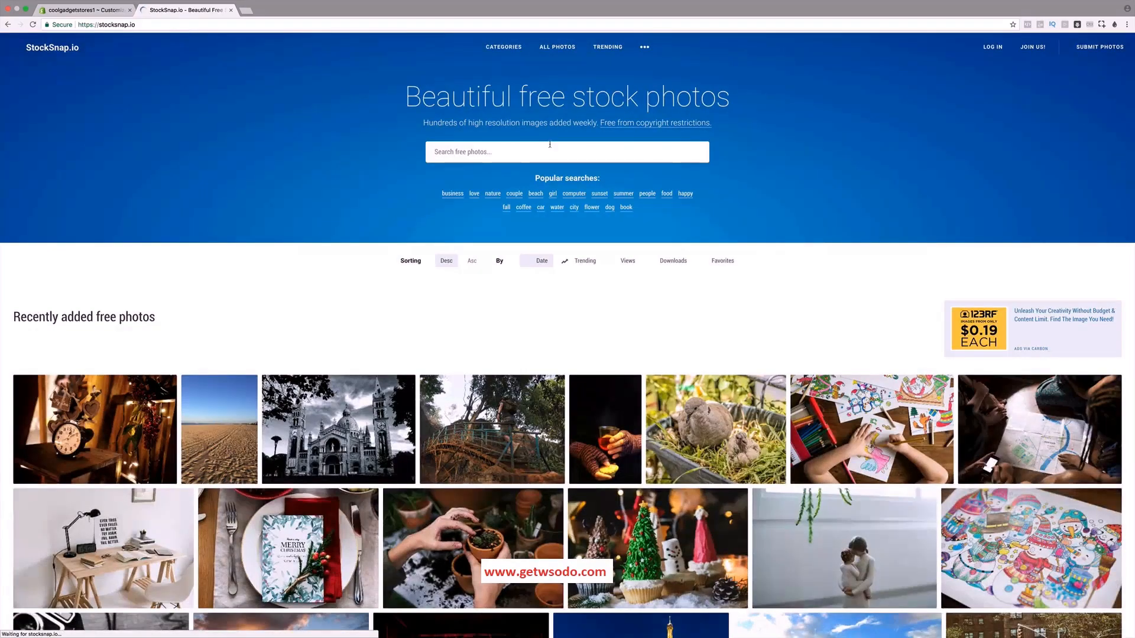
# Download the free black-and-white photo of vintage cameras from StockSnap.io.
pyautogui.scroll(-6, 551, 151)
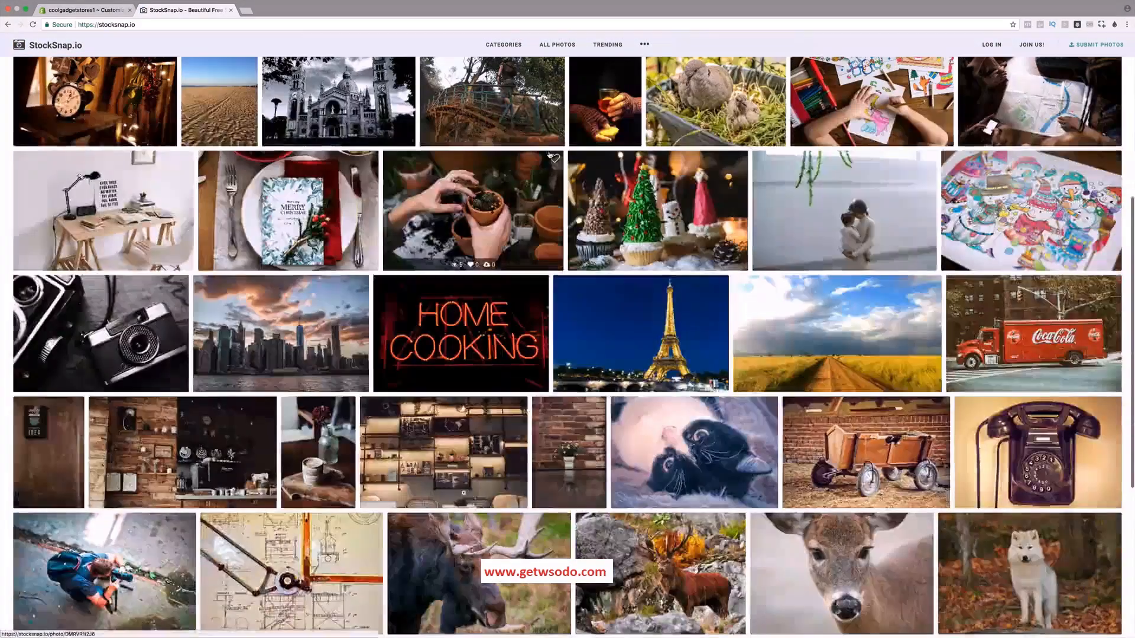
pyautogui.scroll(-1, 551, 156)
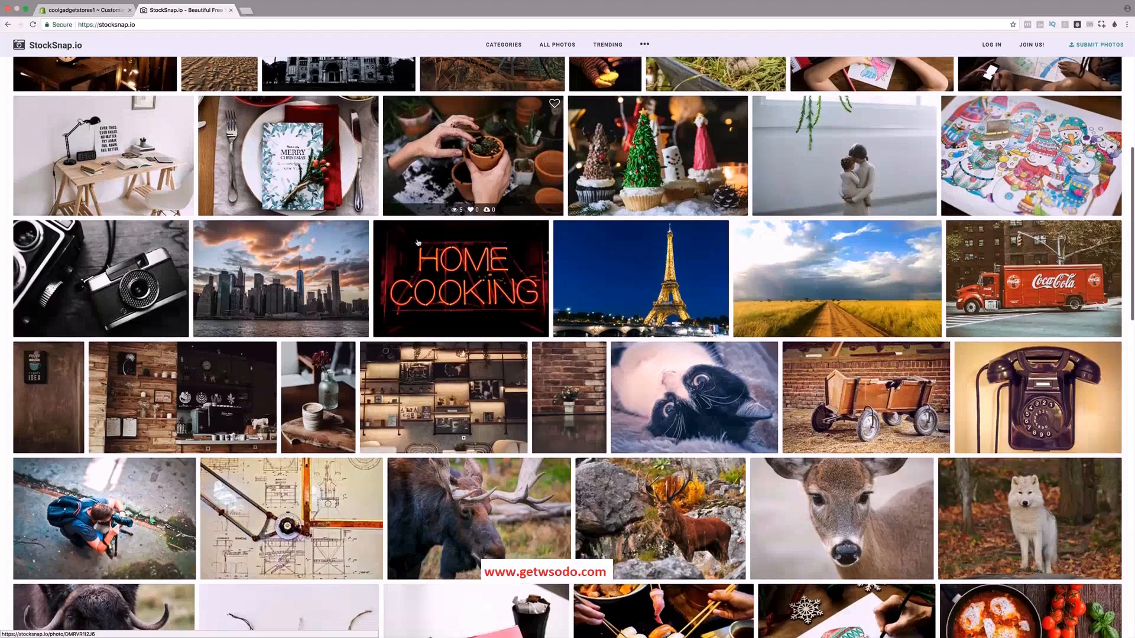
pyautogui.click(115, 264)
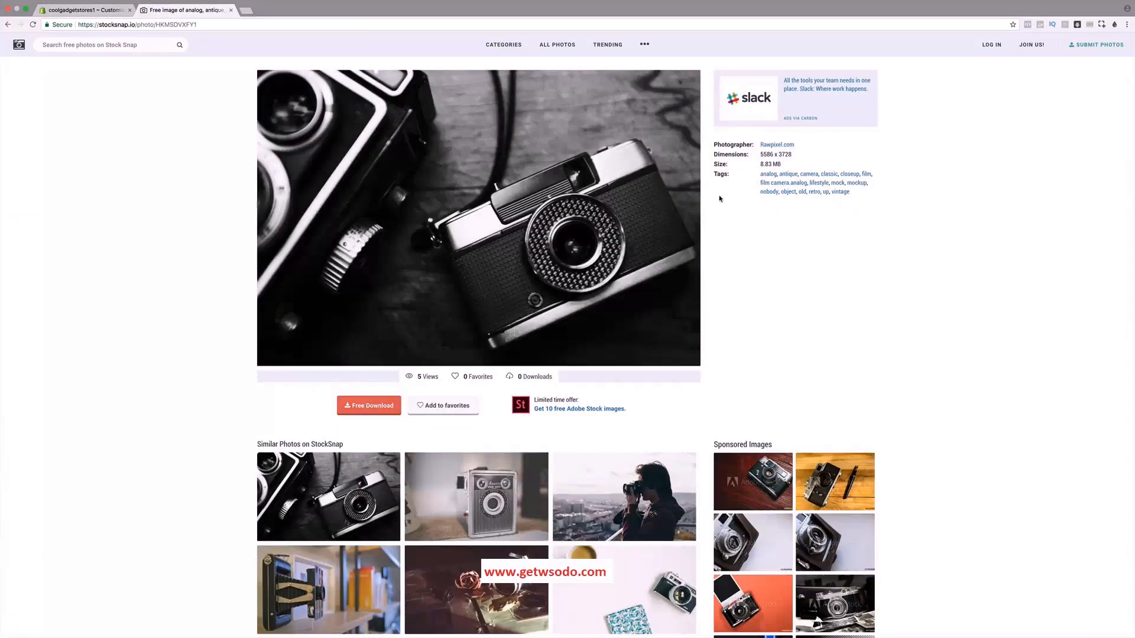
pyautogui.click(368, 405)
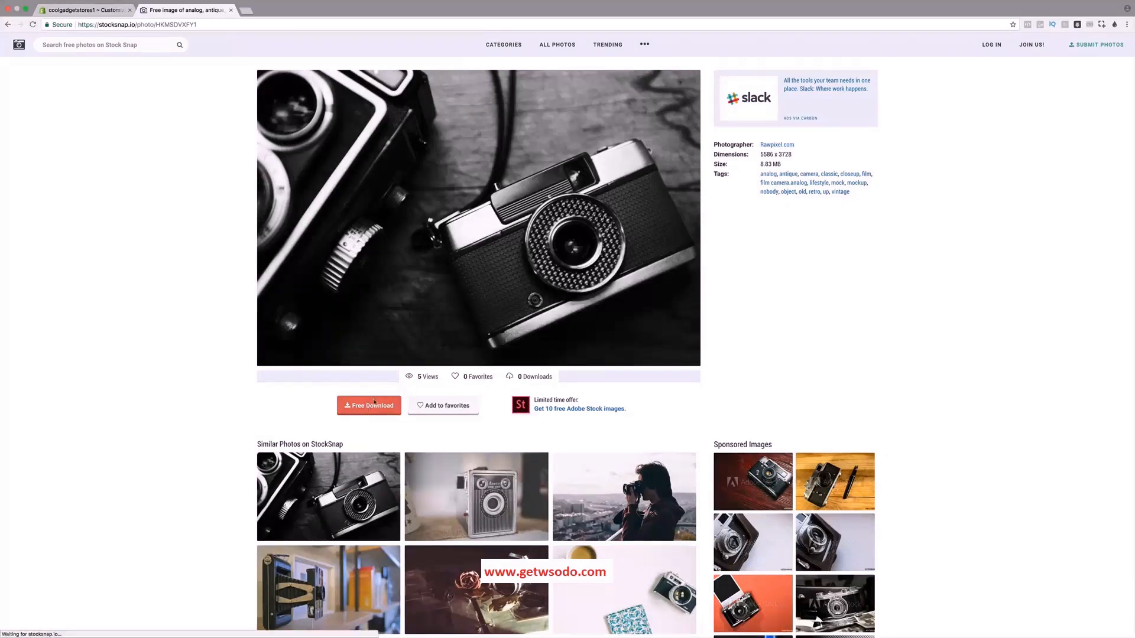
# Return to the theme editor, upload the downloaded StockSnap camera photo and select it as the overlay section's image.
pyautogui.click(119, 11)
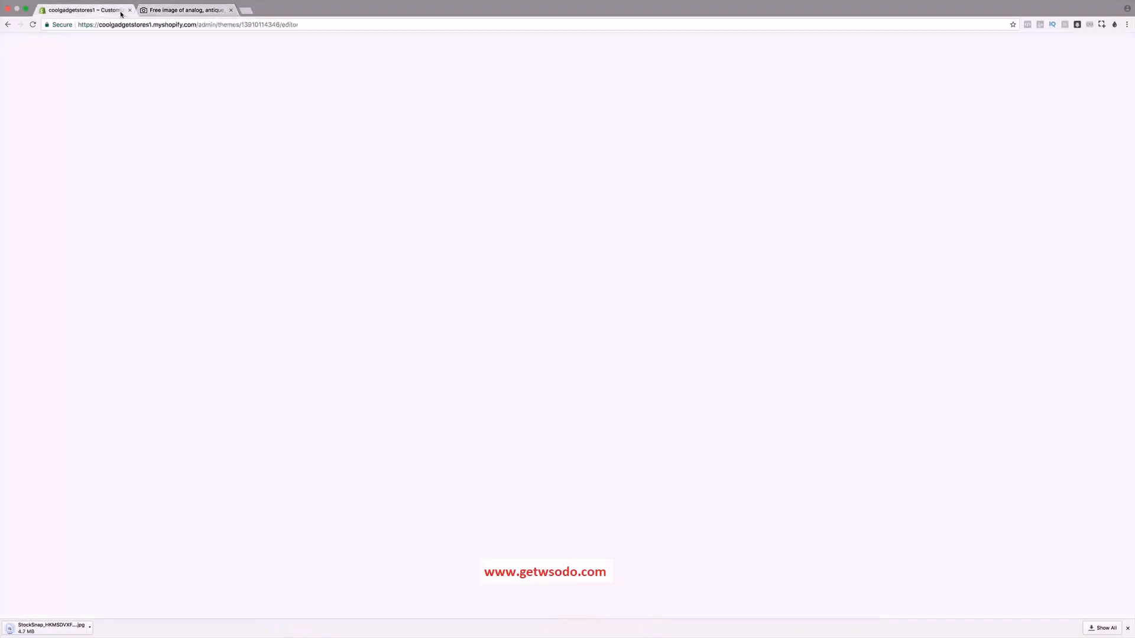
pyautogui.click(61, 147)
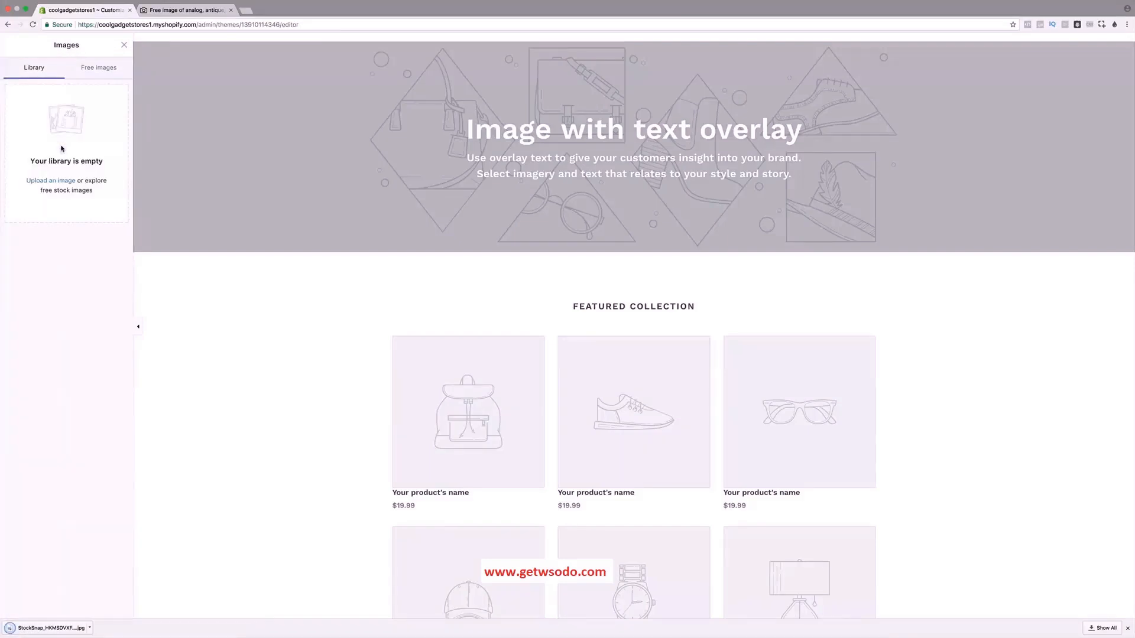
pyautogui.click(51, 180)
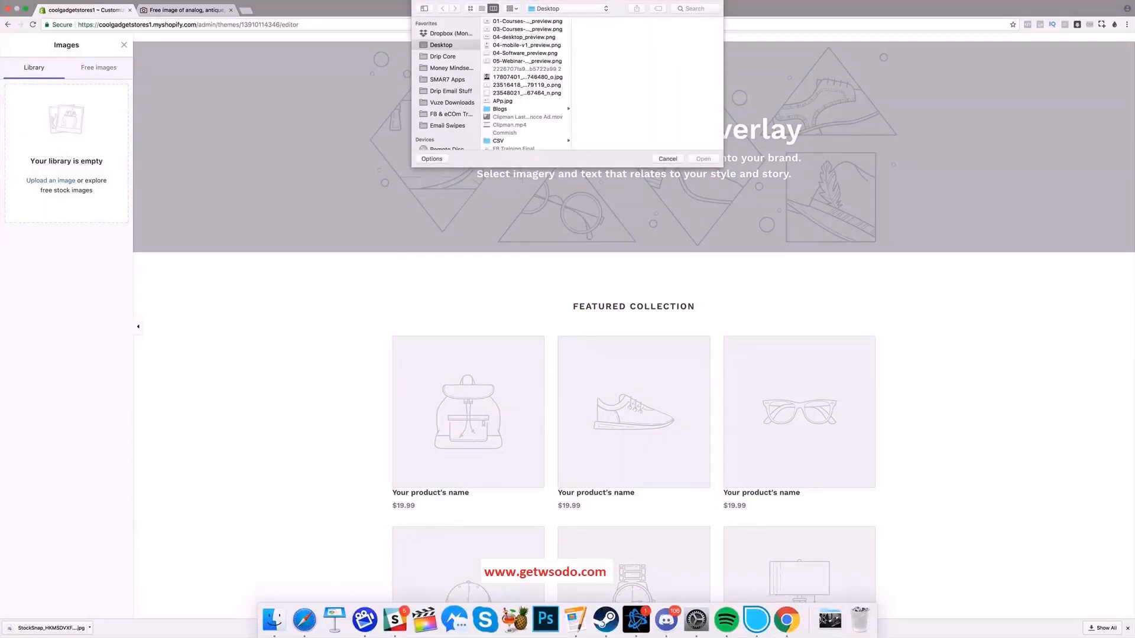
pyautogui.click(830, 619)
pyautogui.moveTo(830, 583); pyautogui.dragTo(644, 88)
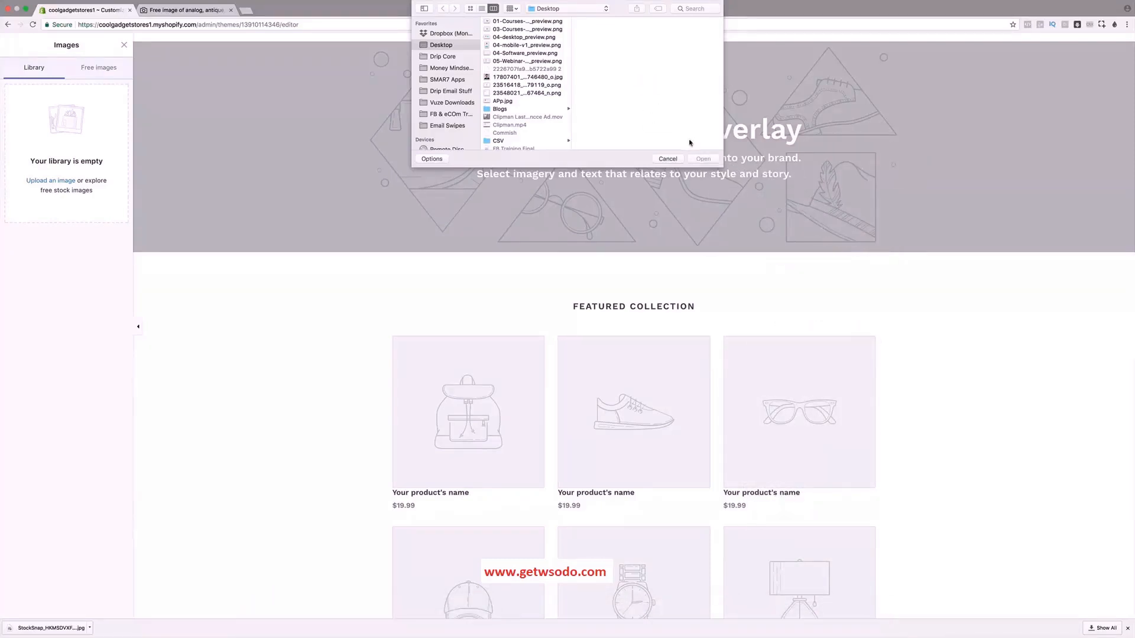
pyautogui.click(829, 619)
pyautogui.moveTo(830, 583); pyautogui.dragTo(537, 91)
pyautogui.click(703, 159)
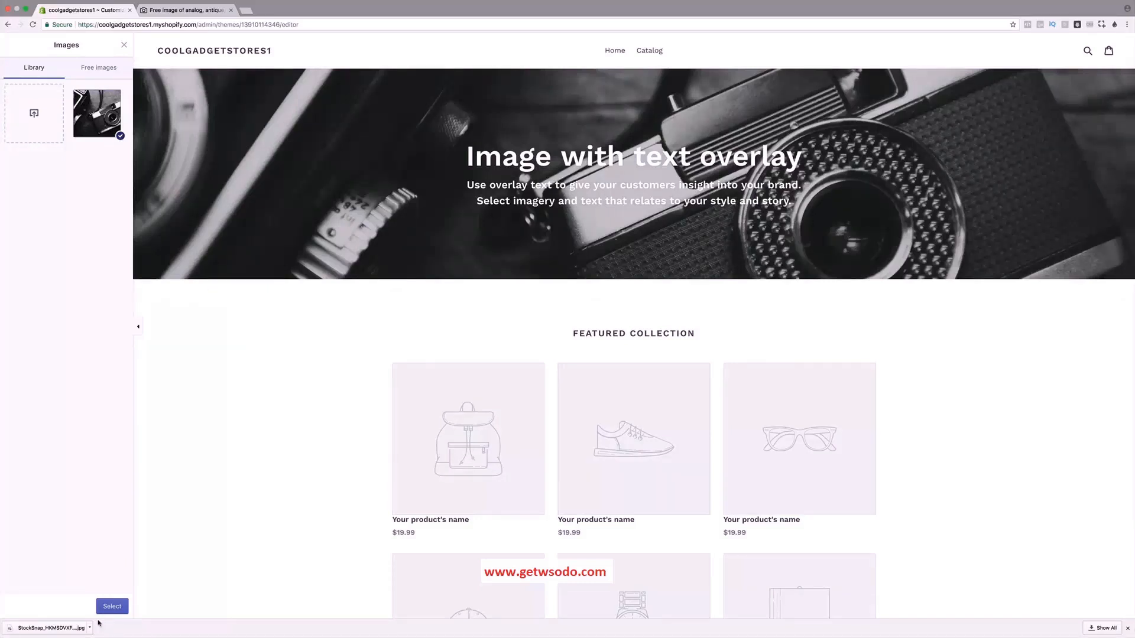
pyautogui.click(111, 605)
# Replace the overlay section's heading with "Welcome To Cool Gadgets".
pyautogui.click(84, 276)
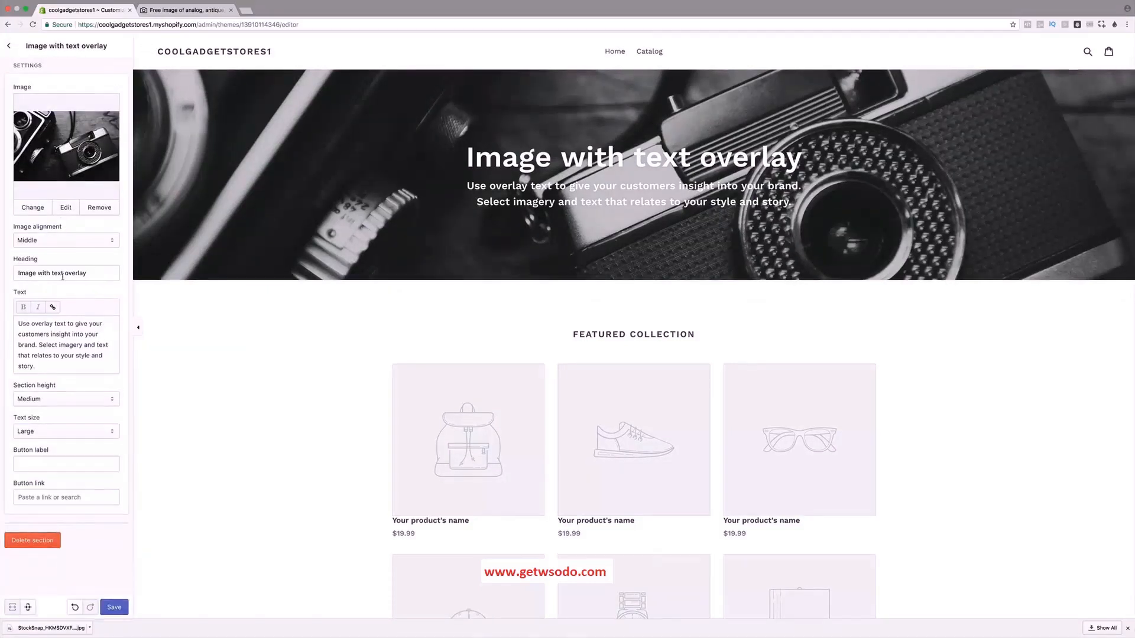
pyautogui.tripleClick(84, 276)
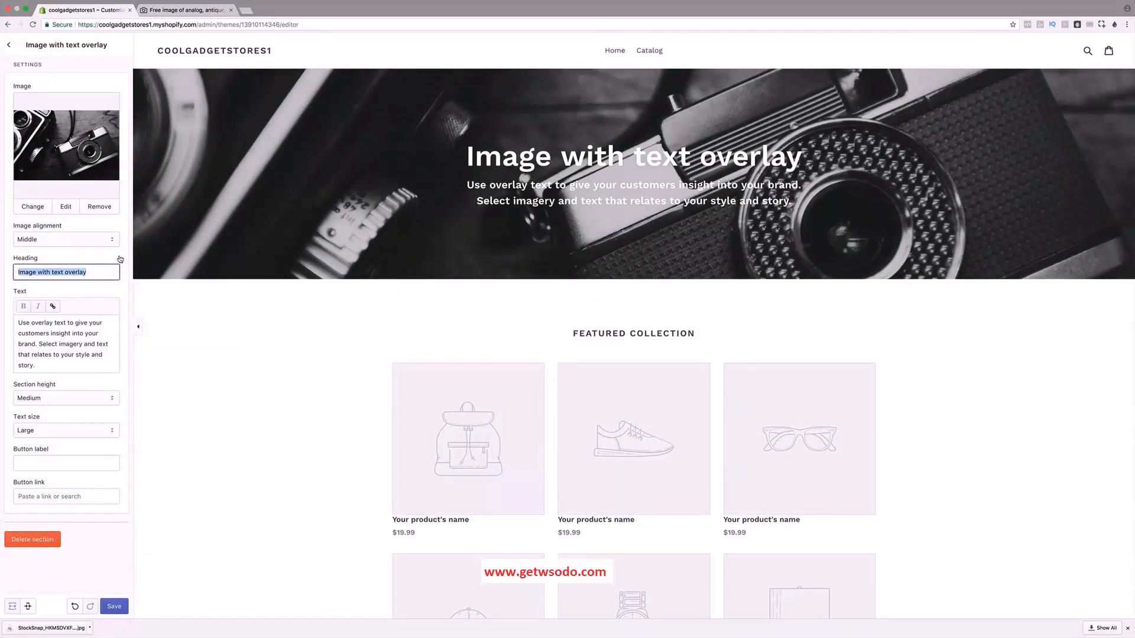
pyautogui.write('Awesome ')
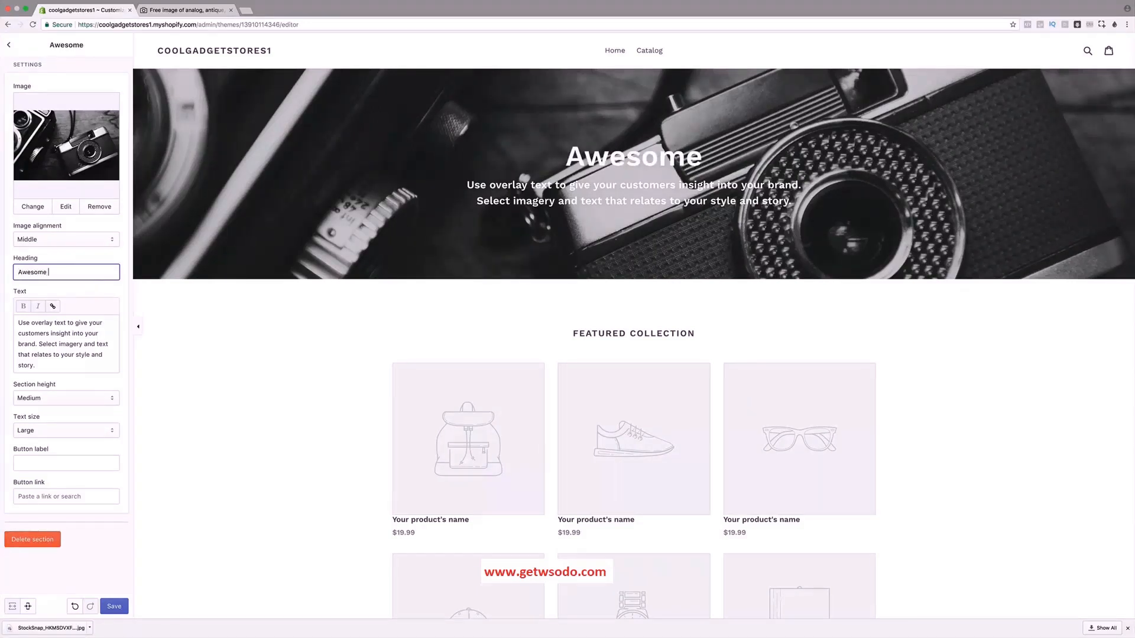
pyautogui.write('Produc')
pyautogui.hotkey('ctrl', 'a')
pyautogui.write('W')
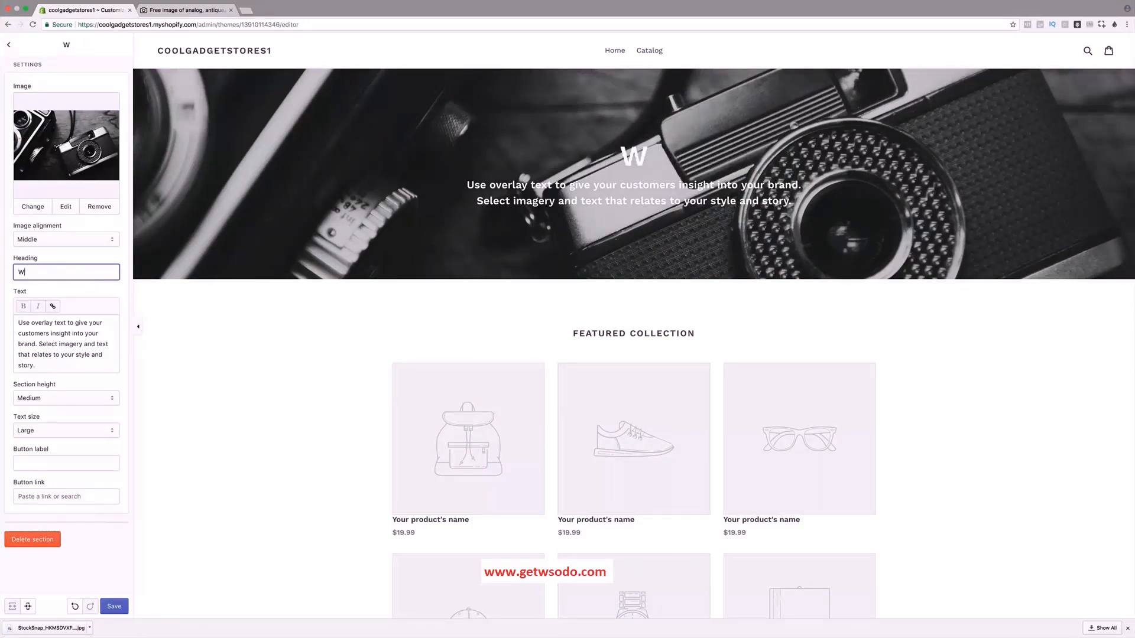
pyautogui.write('elcome TO G')
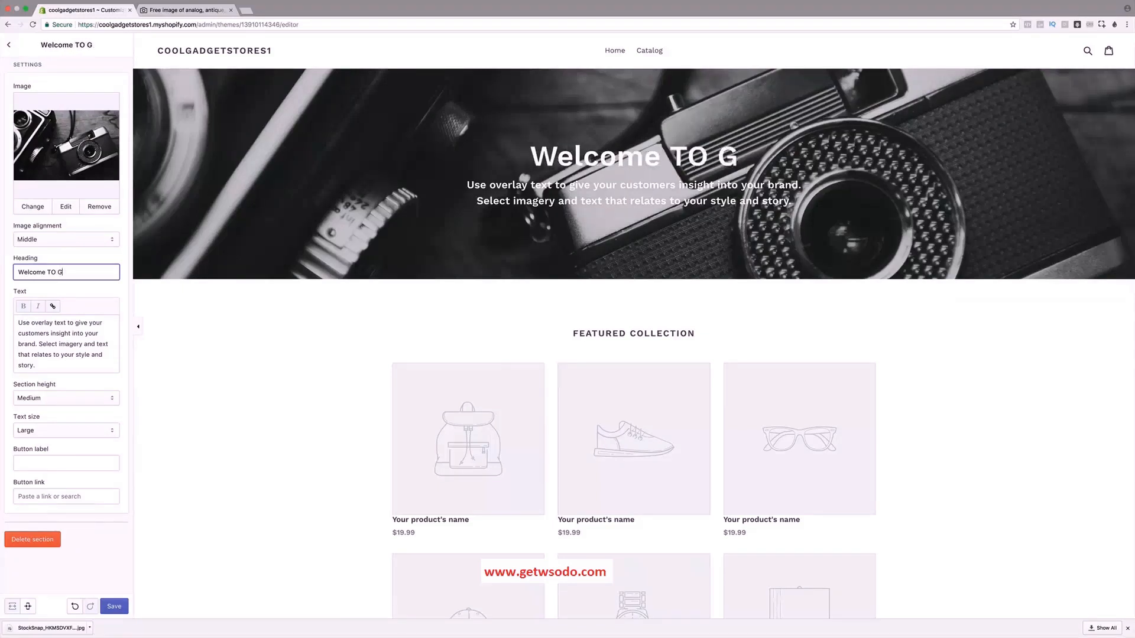
pyautogui.press('BackSpace')
pyautogui.press('BackSpace')
pyautogui.press('BackSpace')
pyautogui.write('o ')
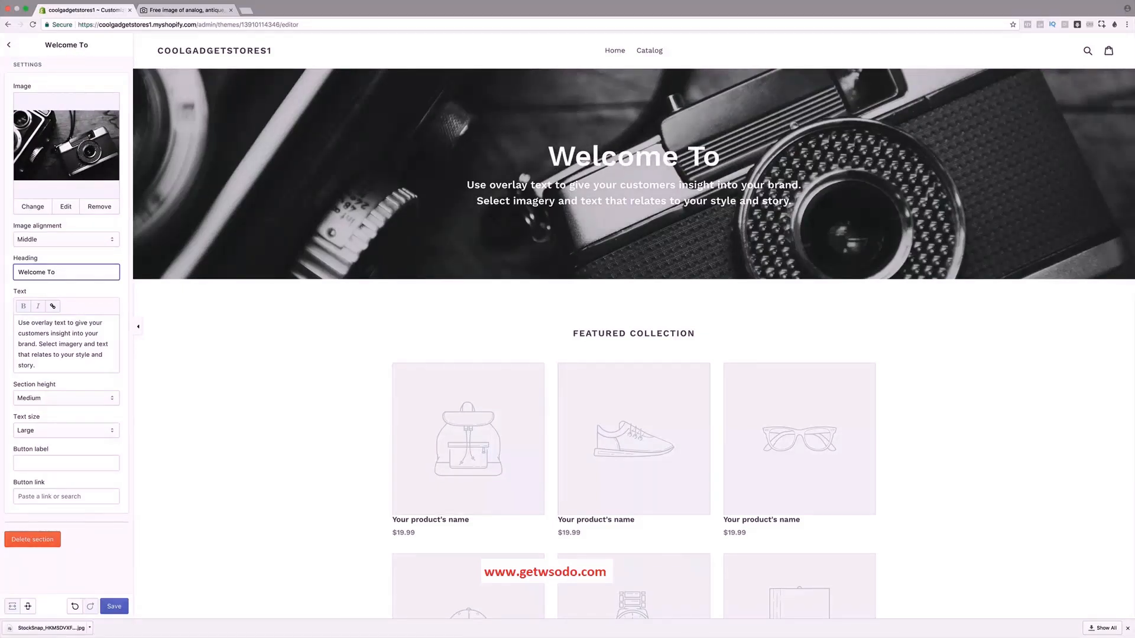
pyautogui.write('Cool G')
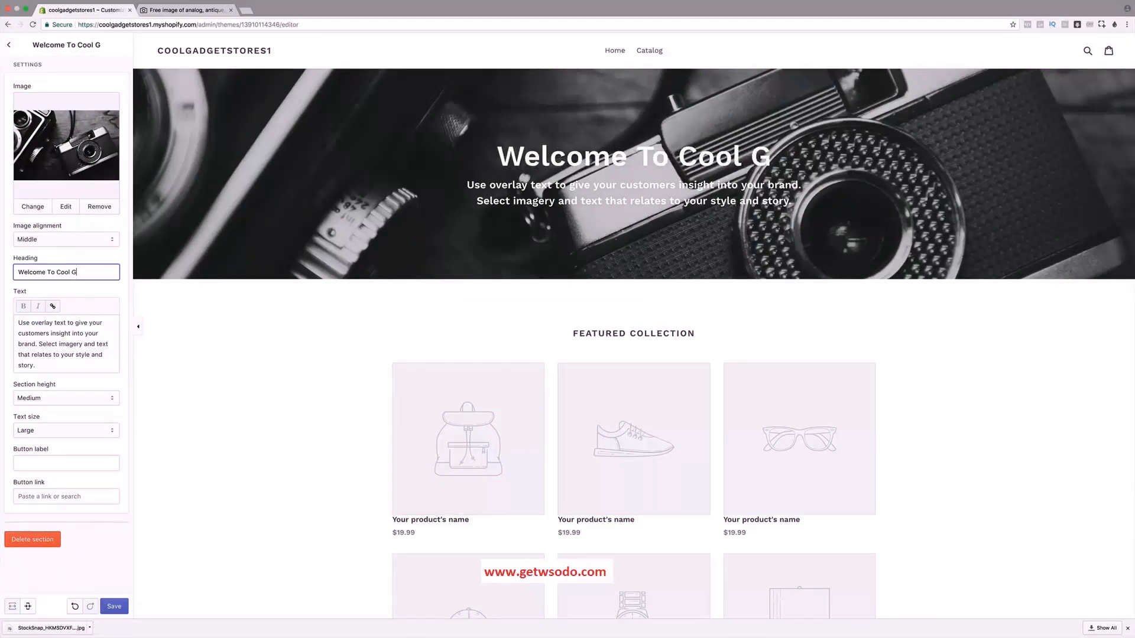
pyautogui.write('adgets')
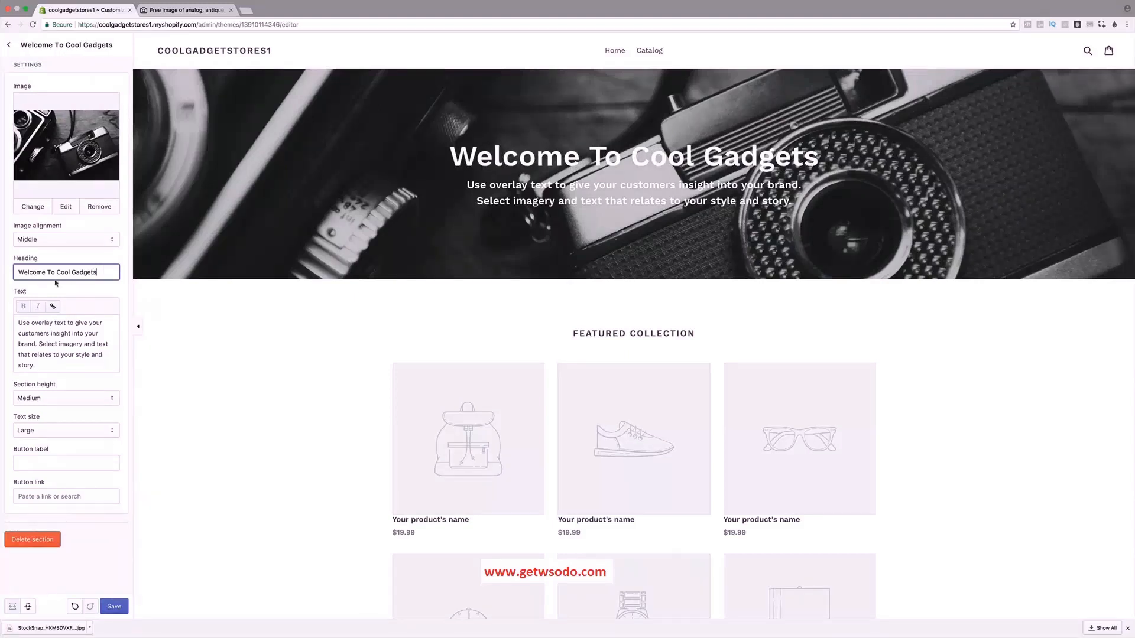
# Replace the overlay section's text with "We provide great deals on interesting products. Supply is low, so don't miss out!".
pyautogui.click(65, 343)
pyautogui.hotkey('ctrl', 'a')
pyautogui.write('W')
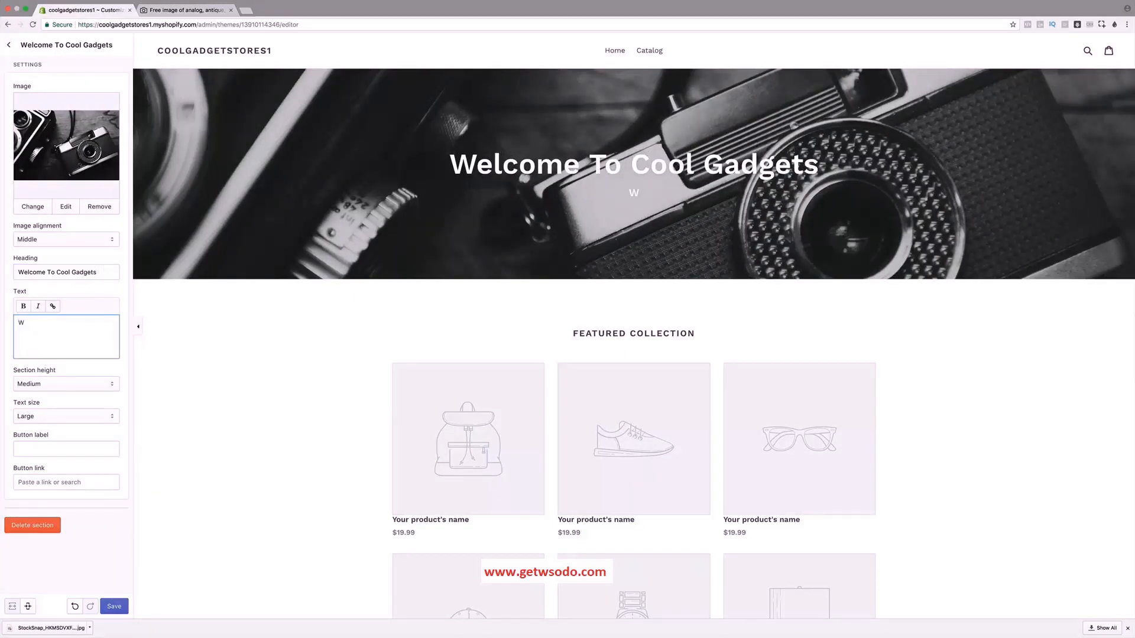
pyautogui.write('e provide great deals on inter')
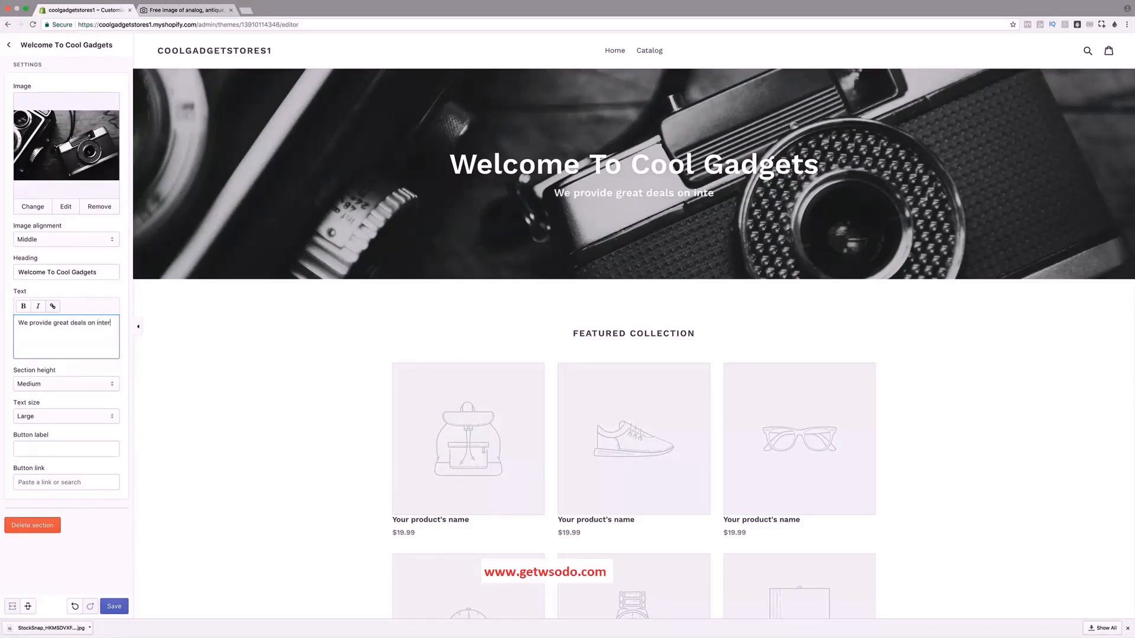
pyautogui.write('esting products. S')
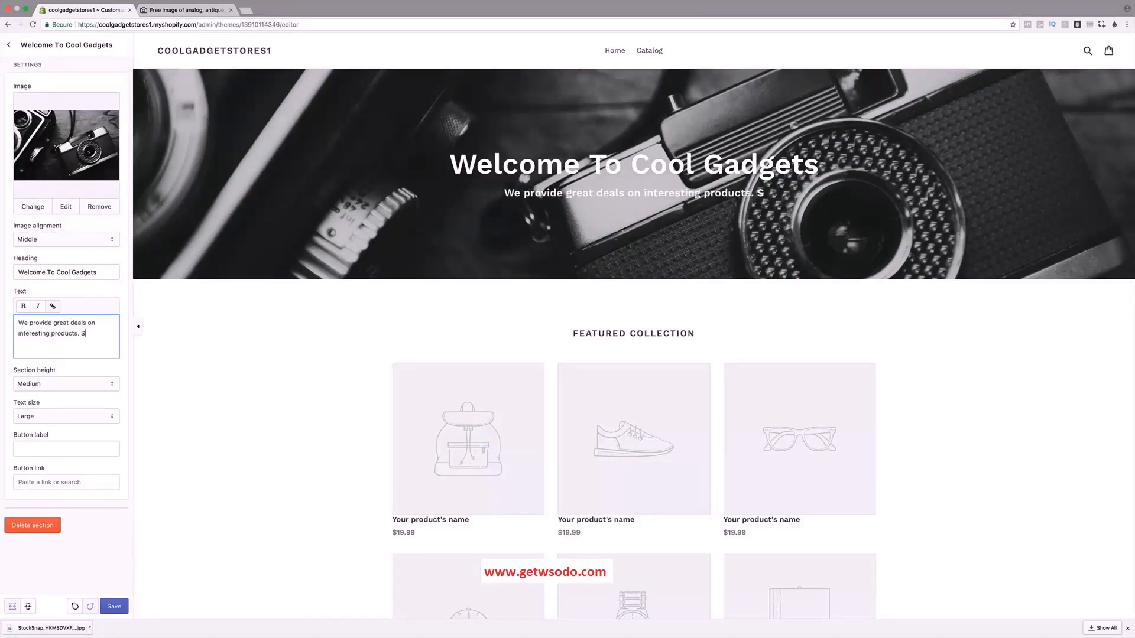
pyautogui.write('upply is l')
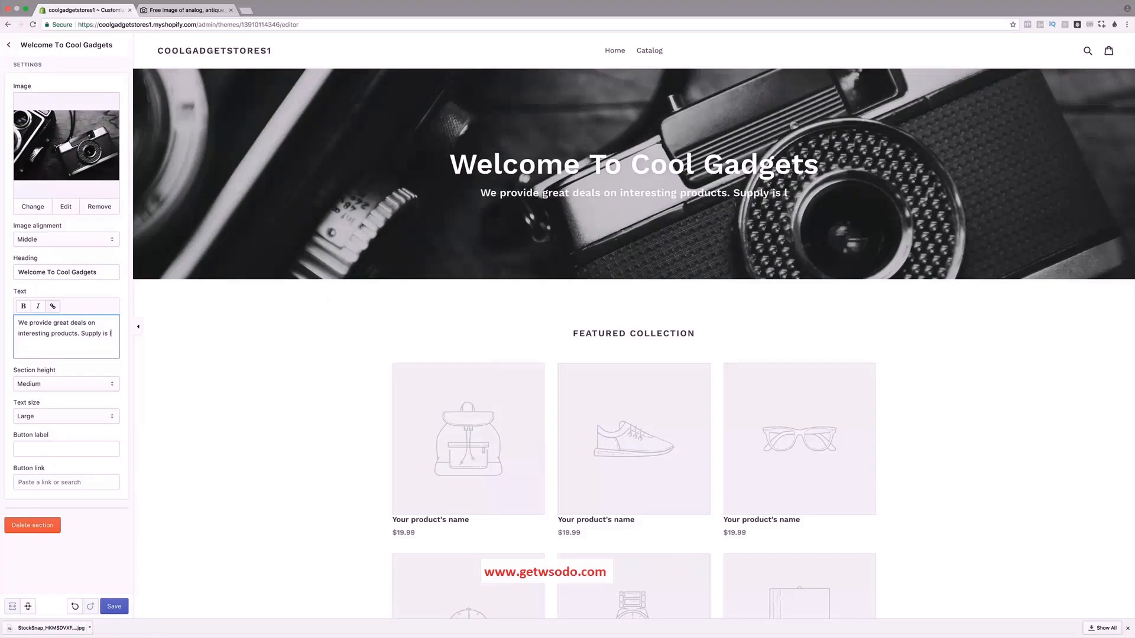
pyautogui.write('ow,')
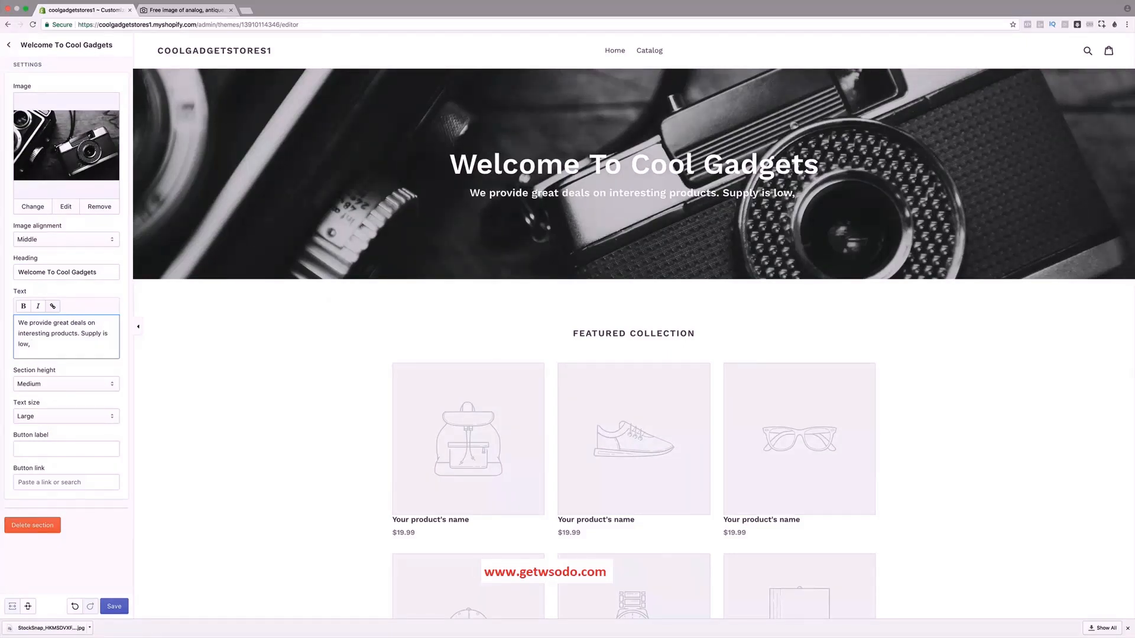
pyautogui.write(' so')
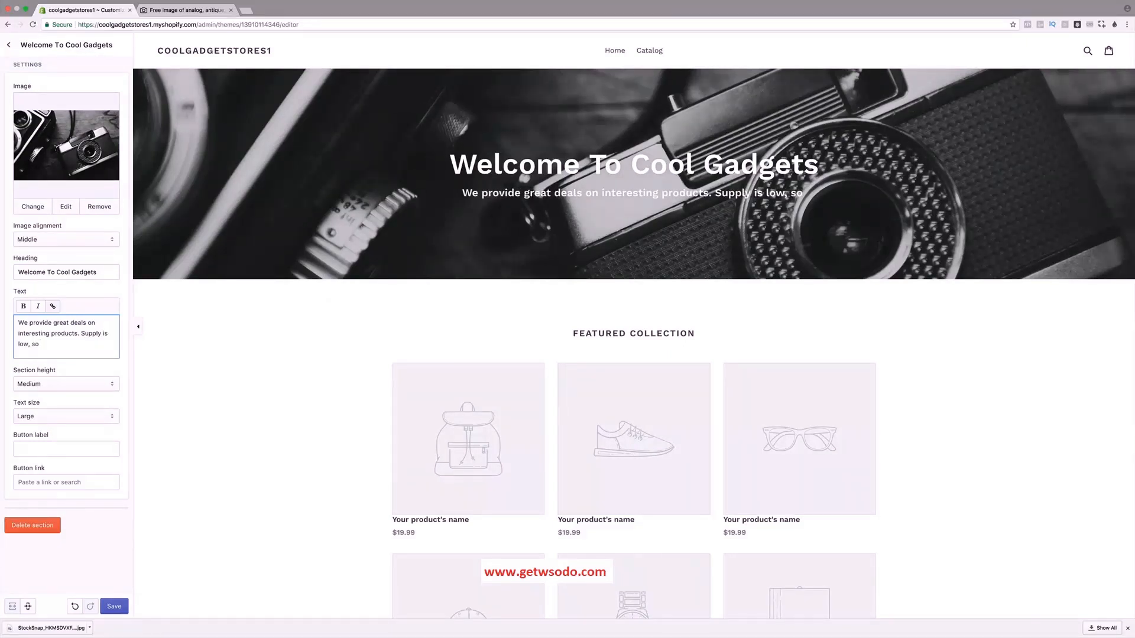
pyautogui.write(" don't miss out!")
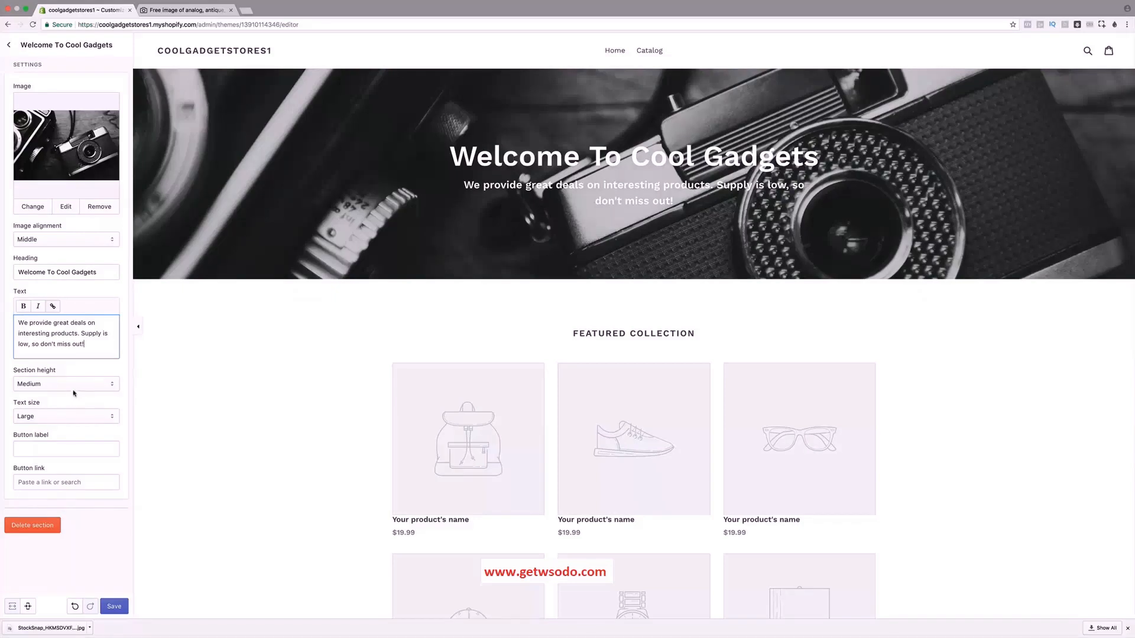
pyautogui.click(55, 484)
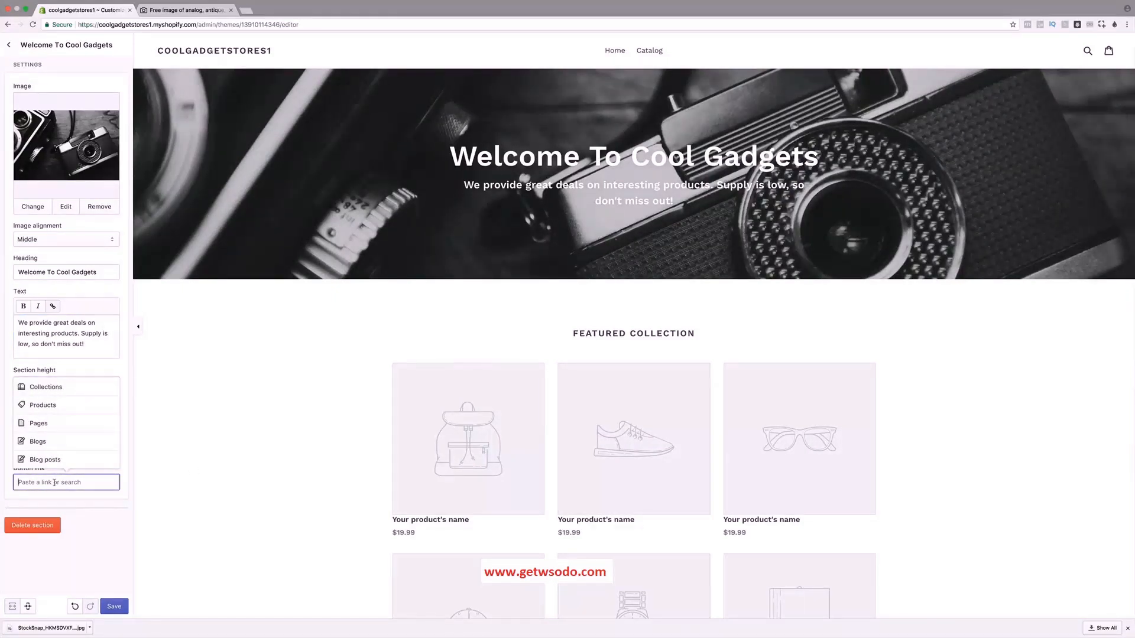
pyautogui.click(64, 405)
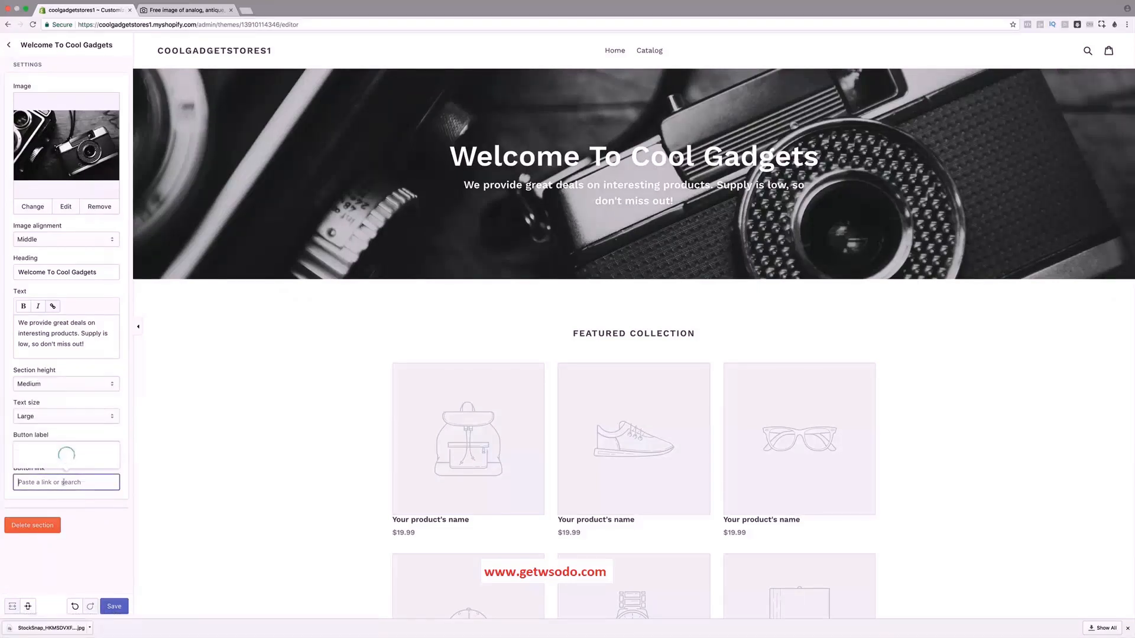
pyautogui.click(61, 460)
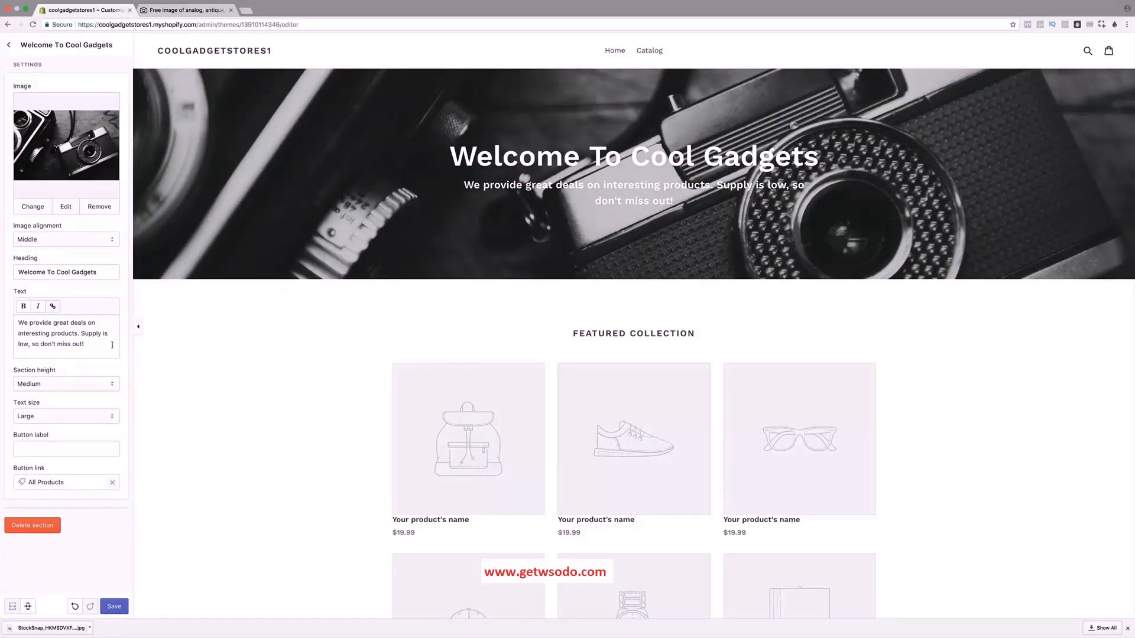
pyautogui.click(112, 483)
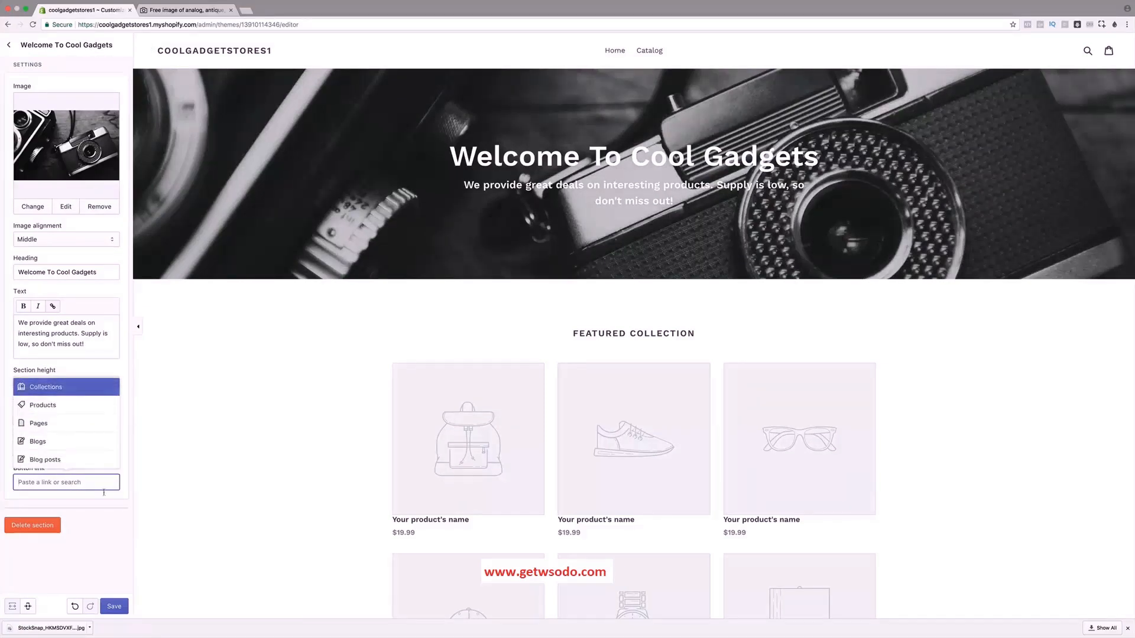
pyautogui.click(89, 515)
# Save the banner section's changes and hide the Featured collection section on the home page.
pyautogui.click(114, 606)
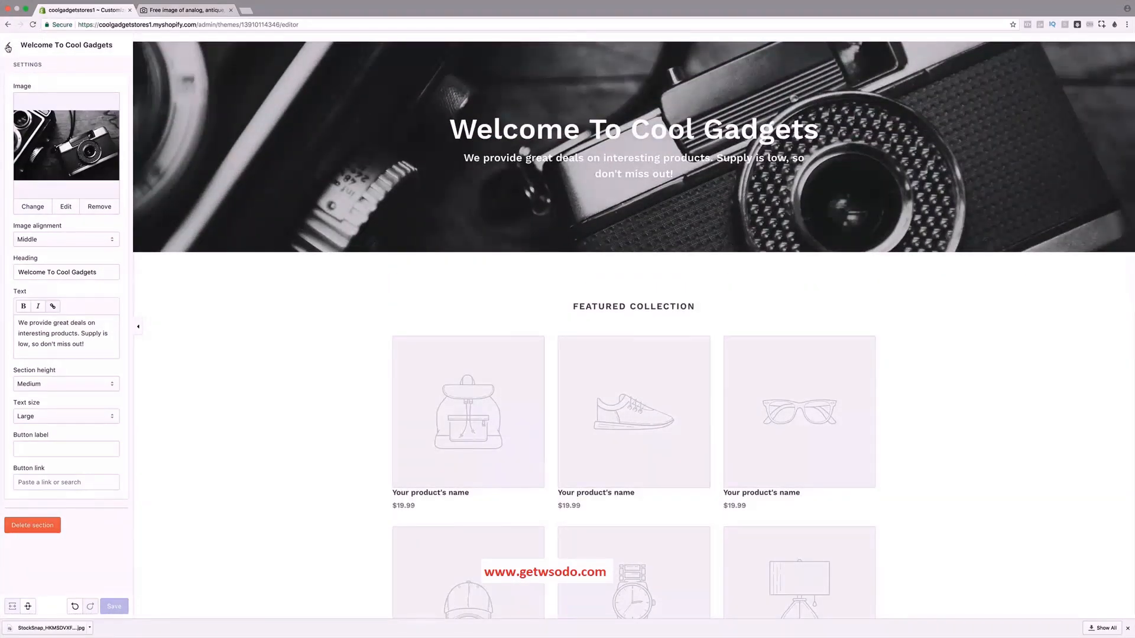
pyautogui.click(8, 46)
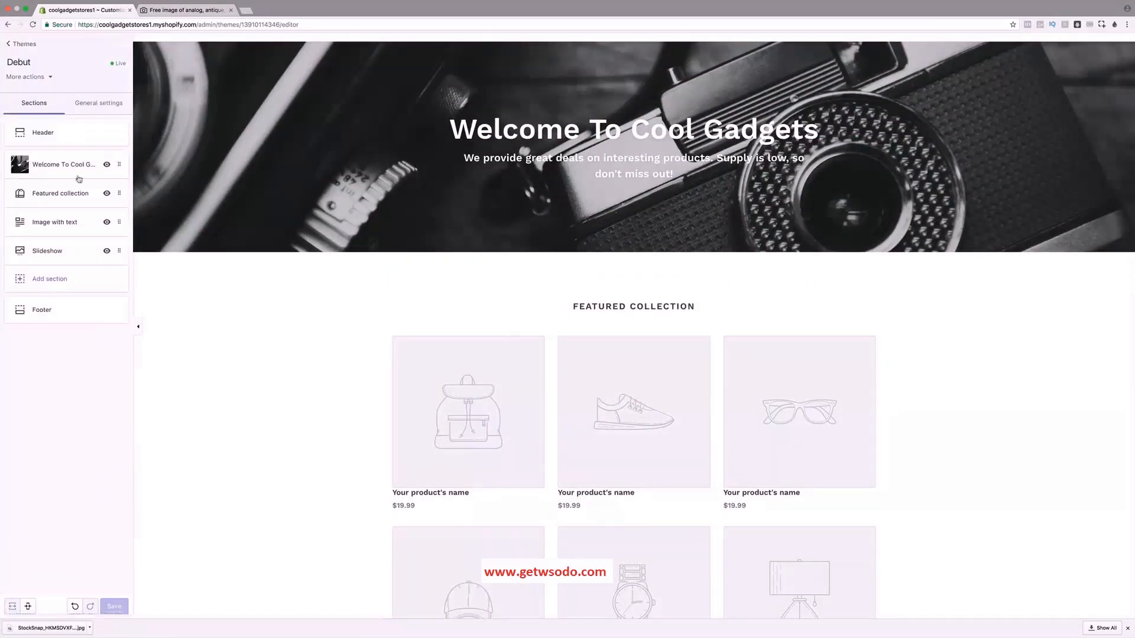
pyautogui.click(107, 194)
pyautogui.scroll(-5, 376, 504)
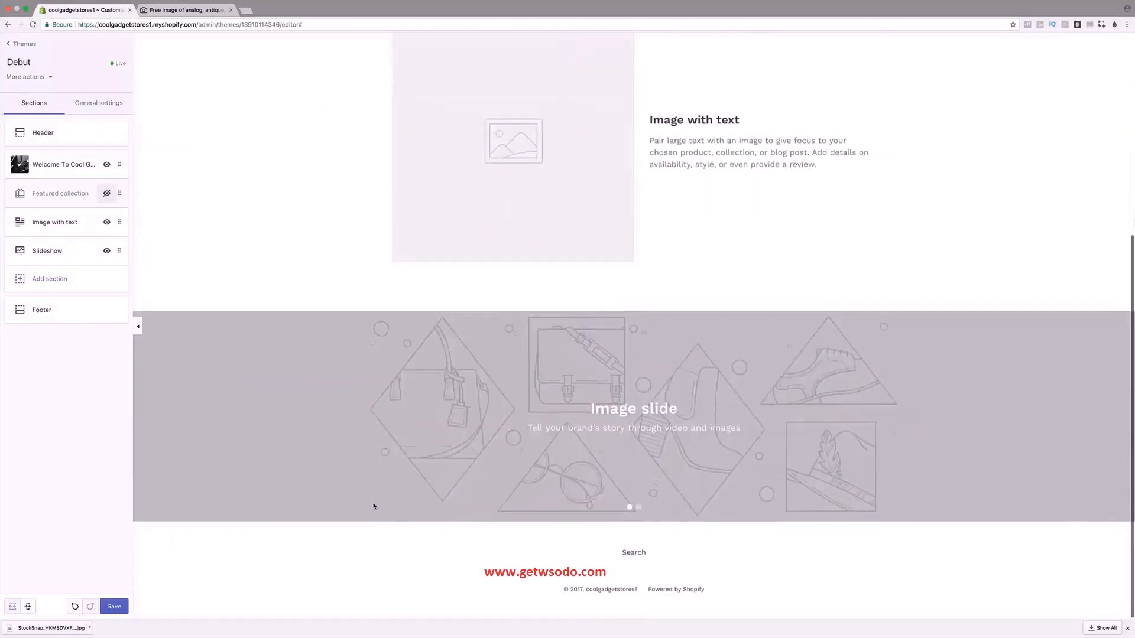
pyautogui.scroll(10, 375, 507)
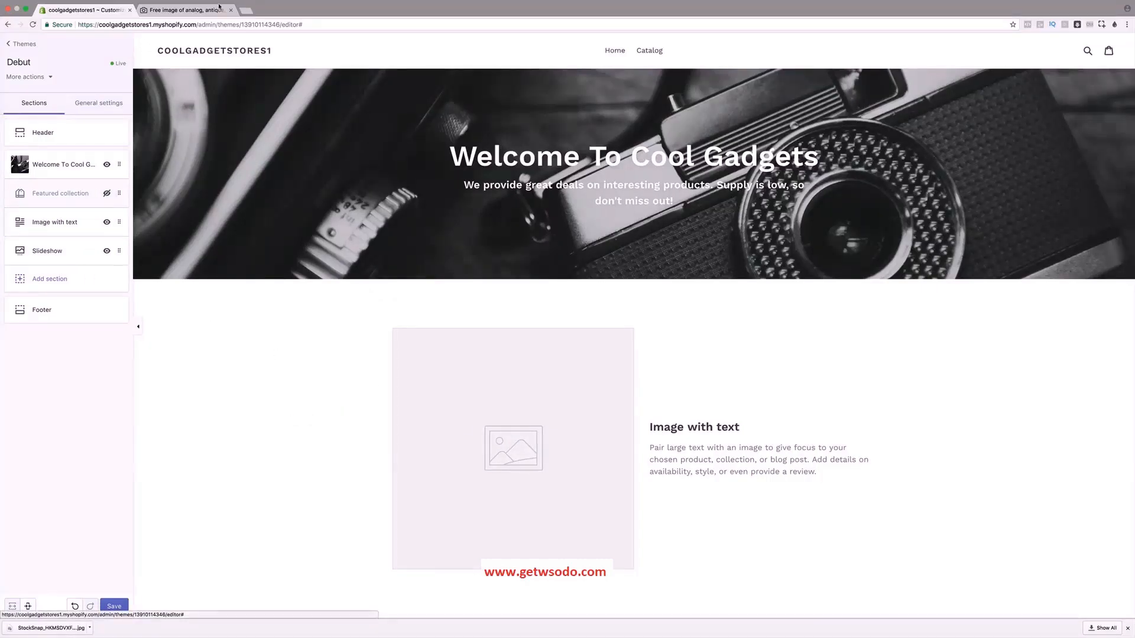
# Return to StockSnap.io, find the photo of hands holding a wrapped Christmas gift with pinecones, and download it for free.
pyautogui.click(189, 10)
pyautogui.scroll(-4, 640, 413)
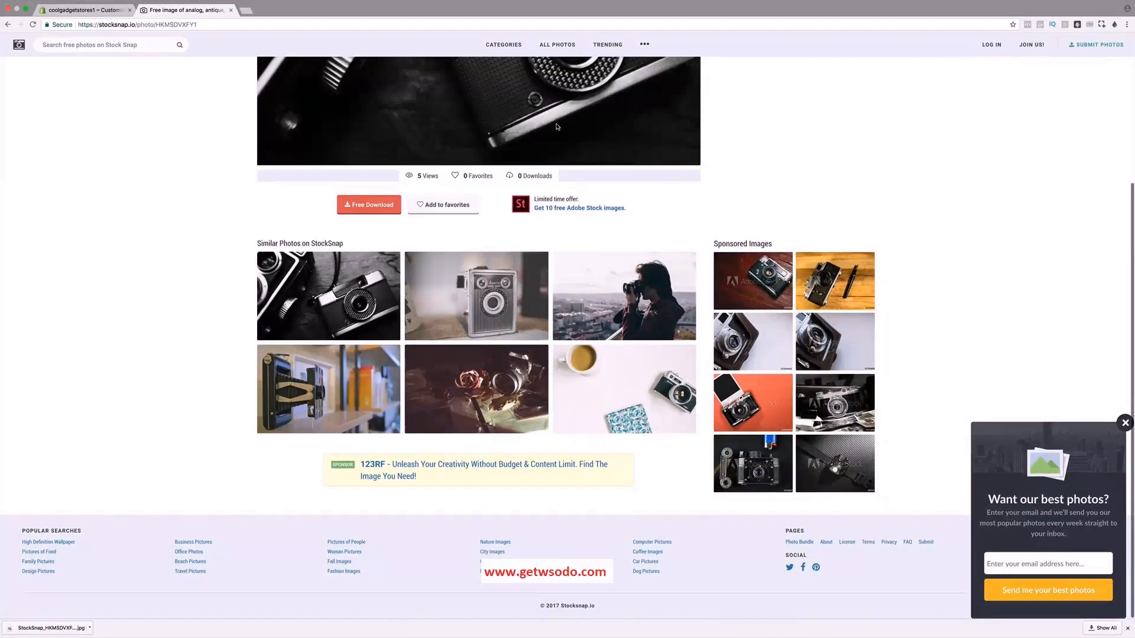
pyautogui.click(2, 24)
pyautogui.scroll(-10, 667, 311)
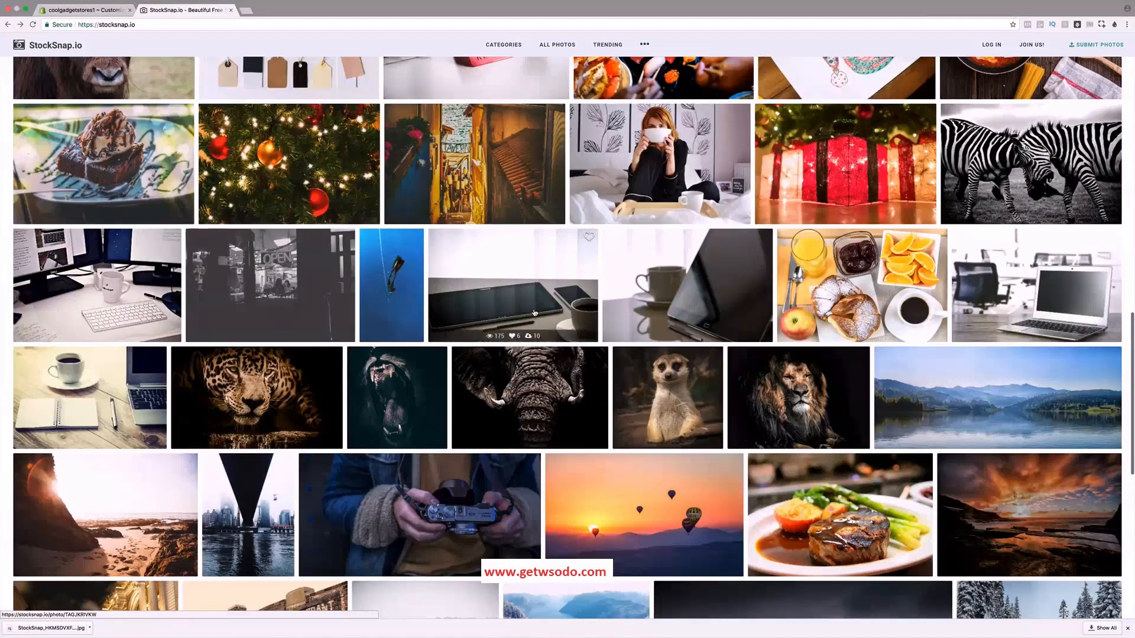
pyautogui.scroll(-6, 591, 308)
pyautogui.scroll(-4, 540, 311)
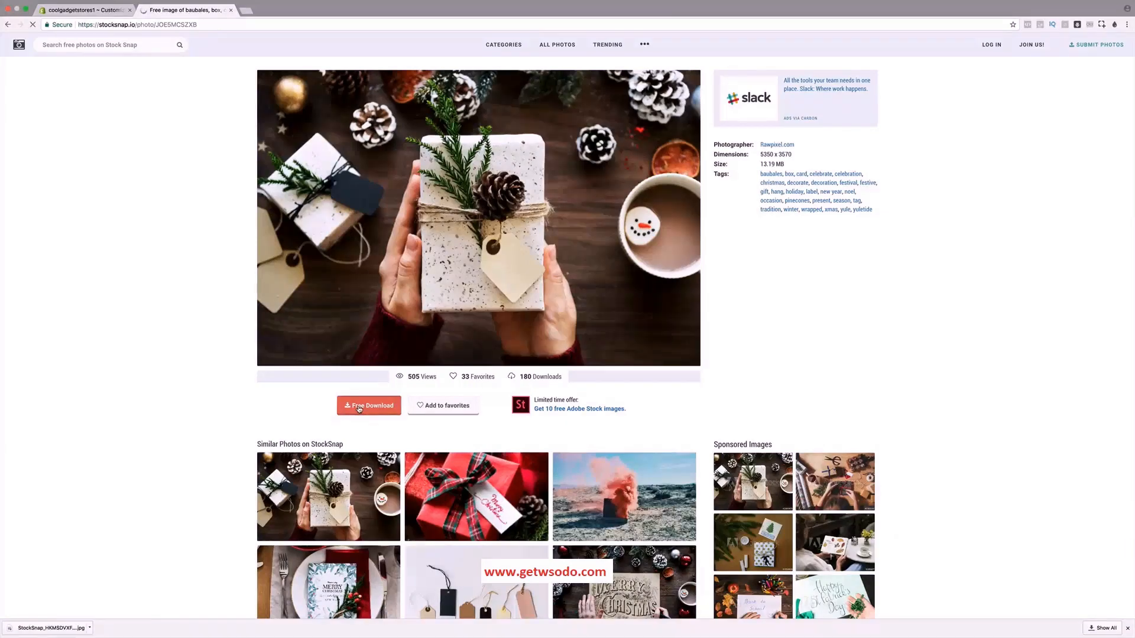
pyautogui.click(358, 408)
# Switch back to the theme editor, upload the downloaded gift photo and select it as the Image with text section's image.
pyautogui.click(82, 10)
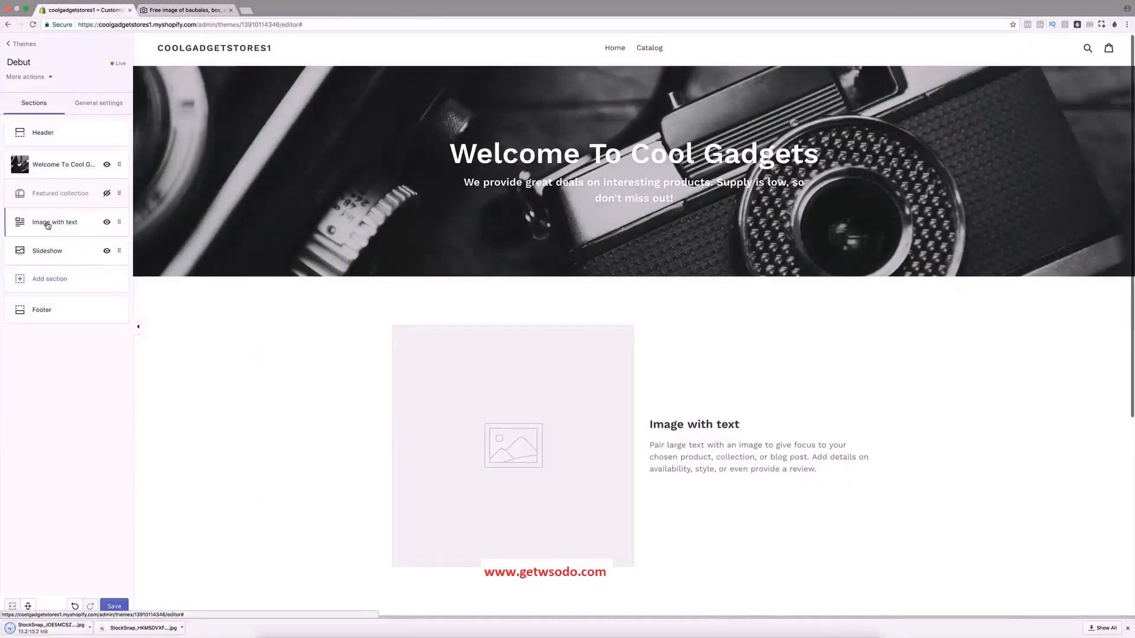
pyautogui.click(48, 223)
pyautogui.click(83, 145)
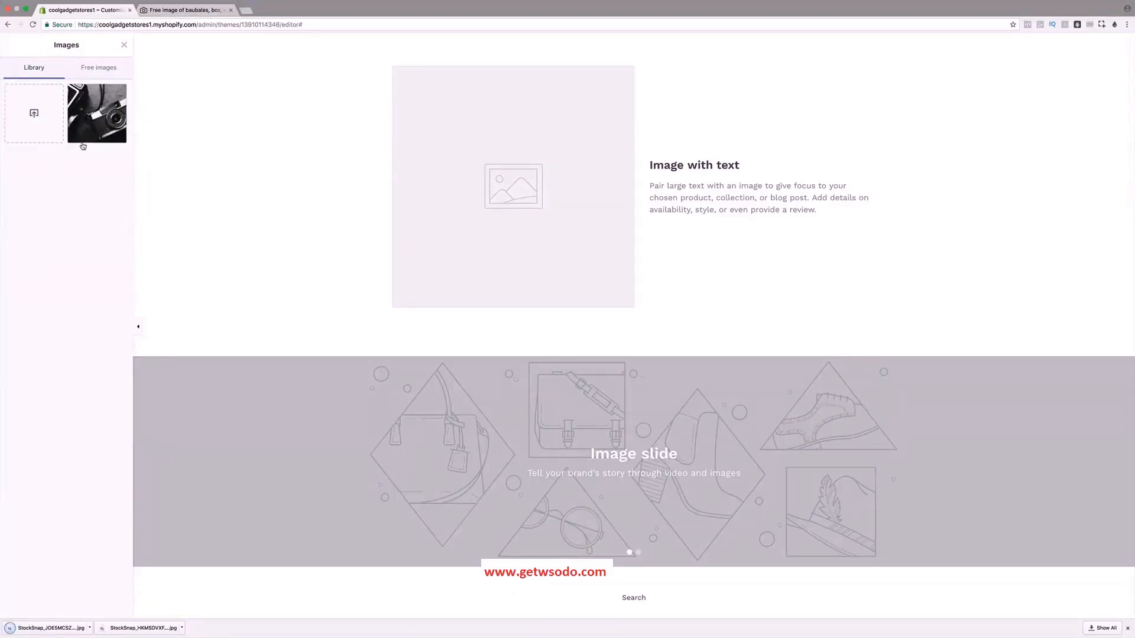
pyautogui.click(50, 123)
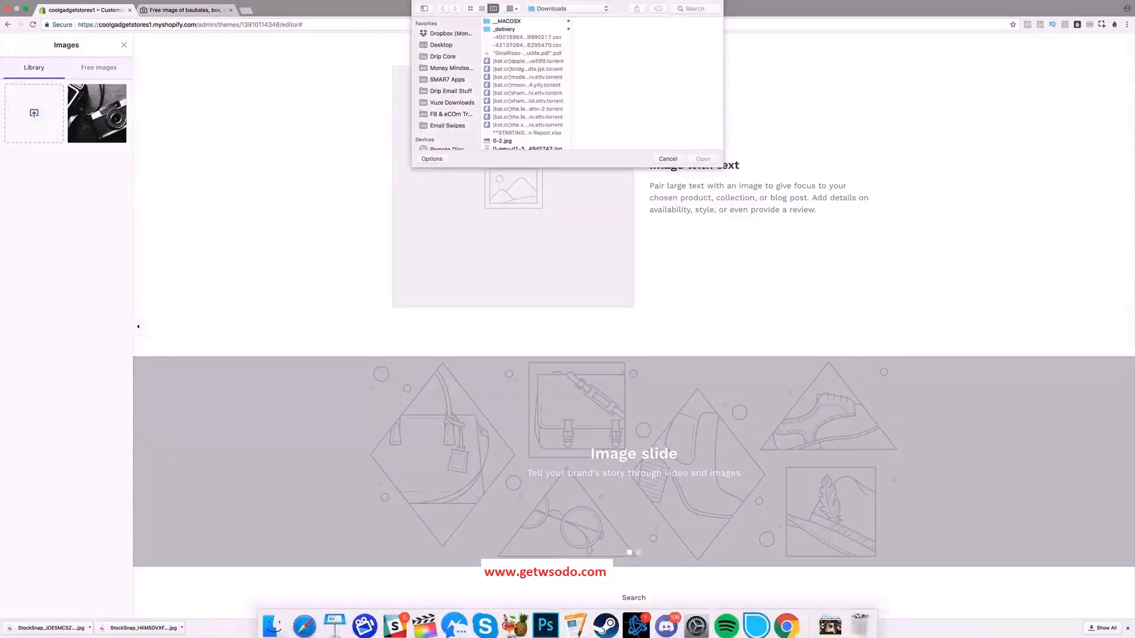
pyautogui.click(825, 620)
pyautogui.moveTo(830, 582); pyautogui.dragTo(543, 93)
pyautogui.click(702, 159)
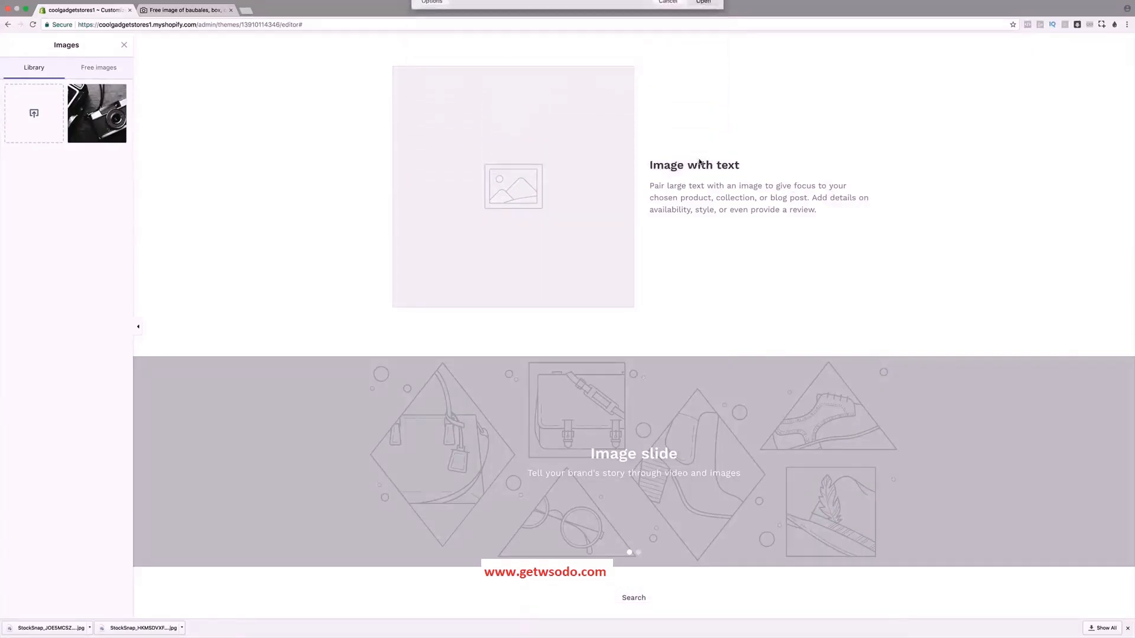
pyautogui.scroll(2, 683, 201)
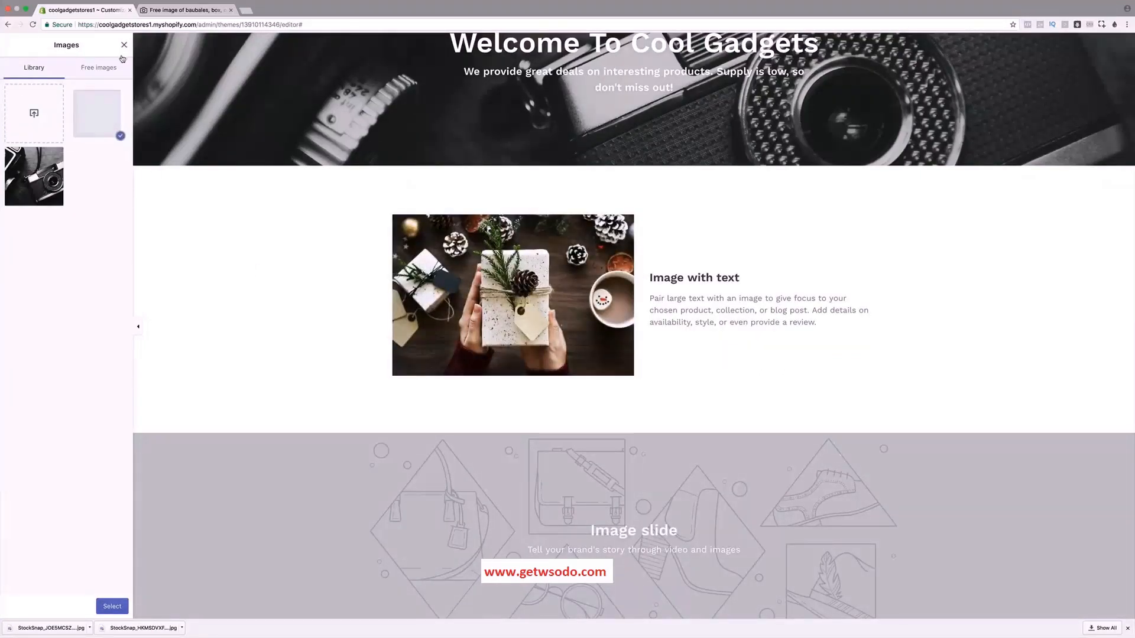
pyautogui.click(112, 606)
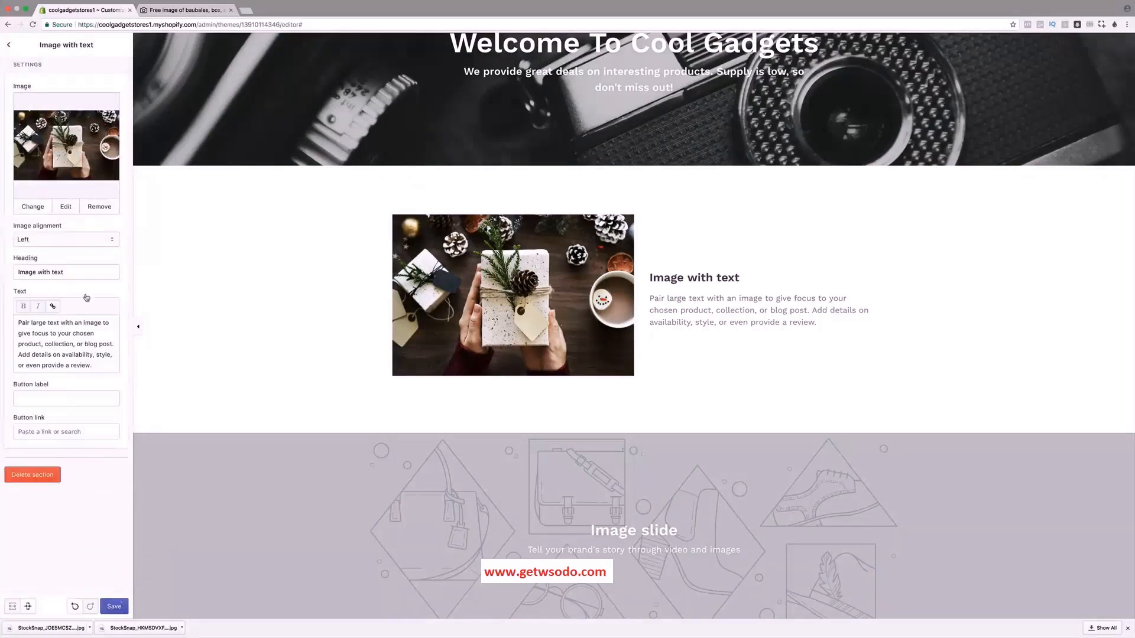
# Replace the Image with text section's heading with "Find The Perfect Gift".
pyautogui.moveTo(85, 274); pyautogui.dragTo(9, 273)
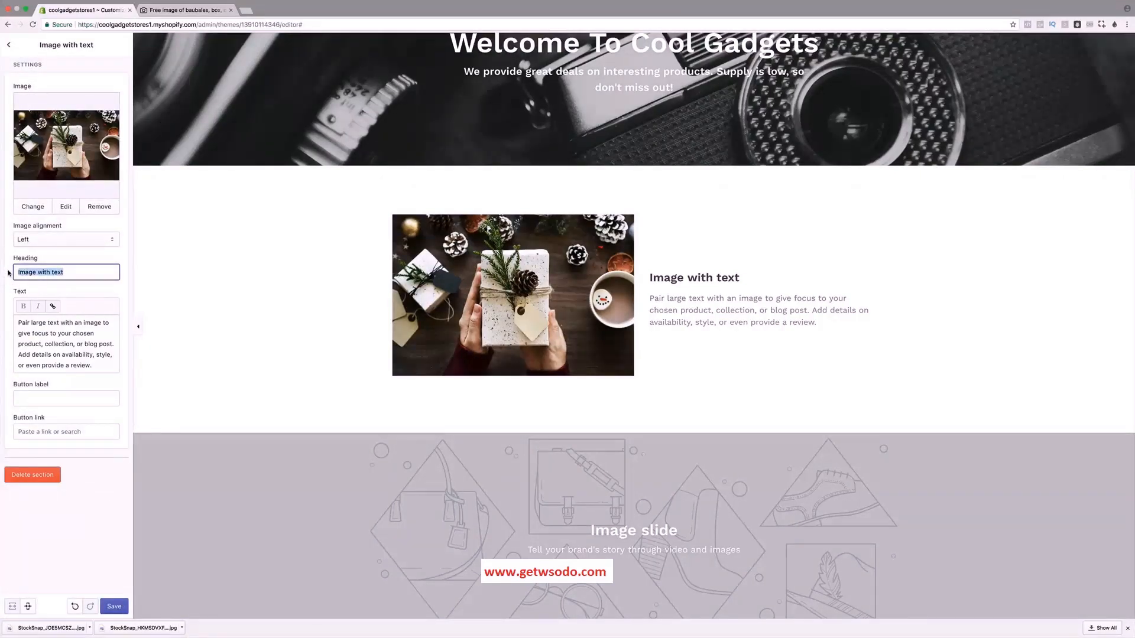
pyautogui.write('The')
pyautogui.write('Find')
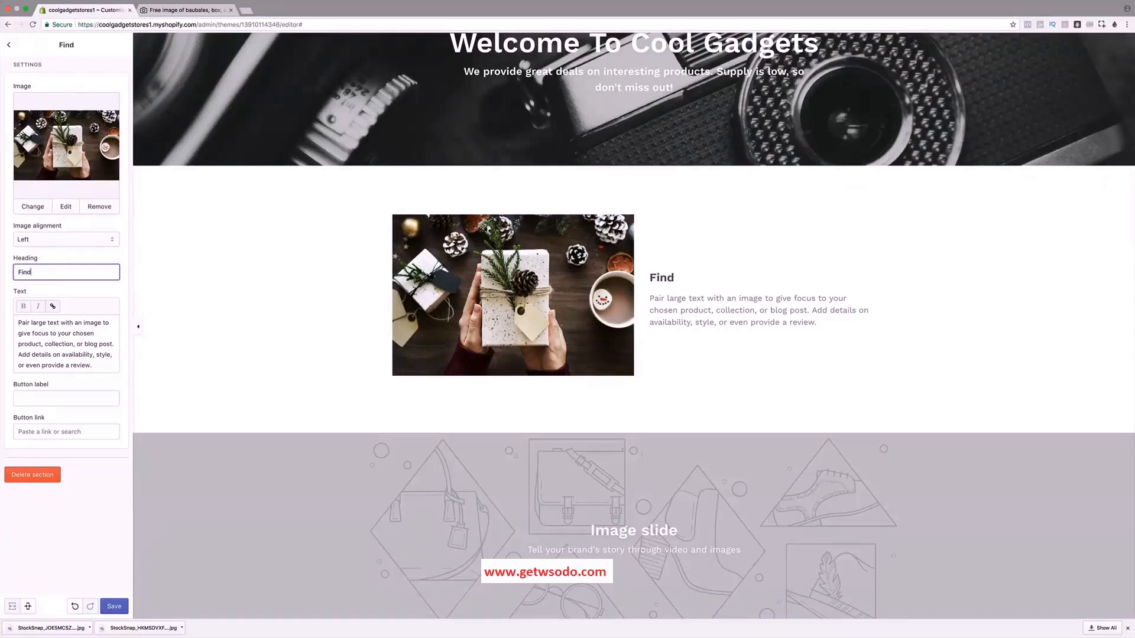
pyautogui.write(' The Perfect Gift')
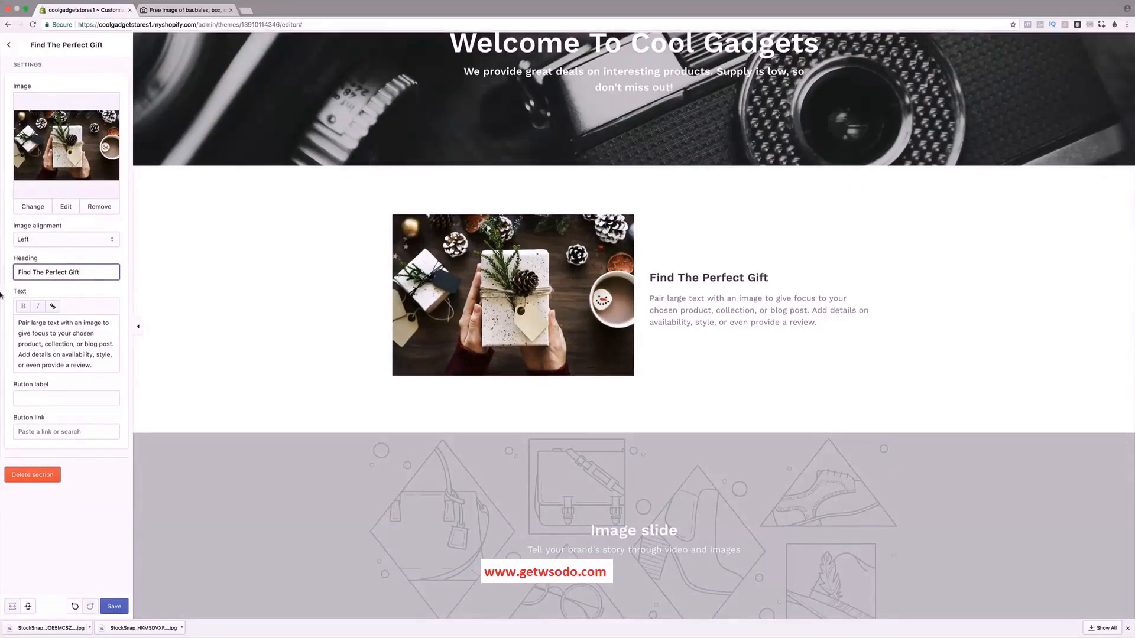
# Replace the section's text with "Here at Cool Gadgets we know how important it is to get your loved one the perfect gift!".
pyautogui.click(65, 342)
pyautogui.press('super+a')
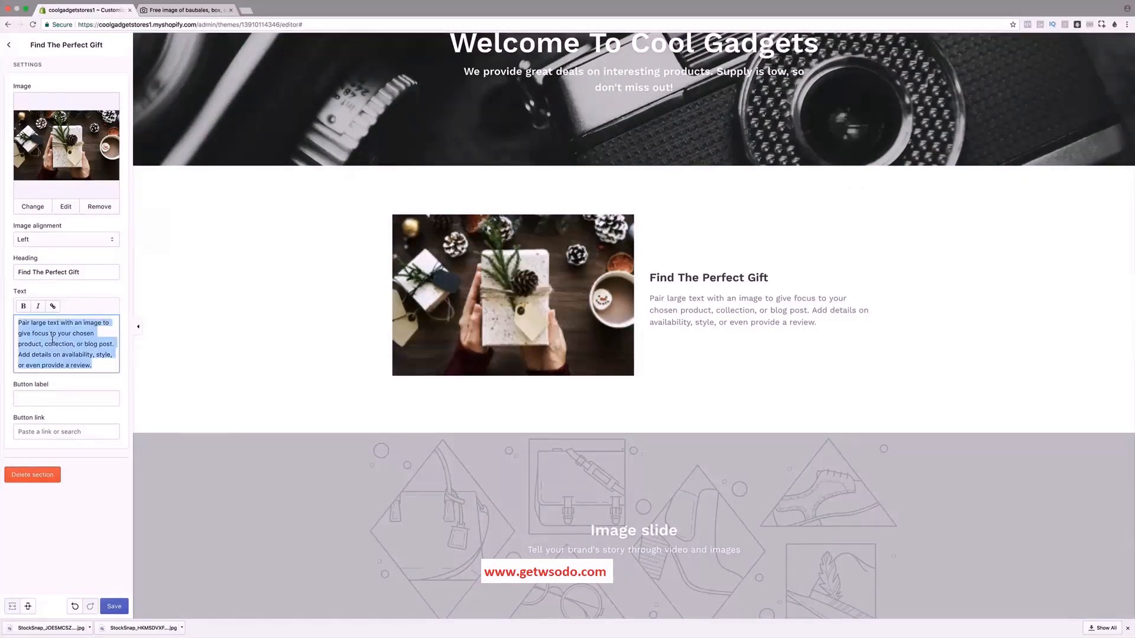
pyautogui.write('Here')
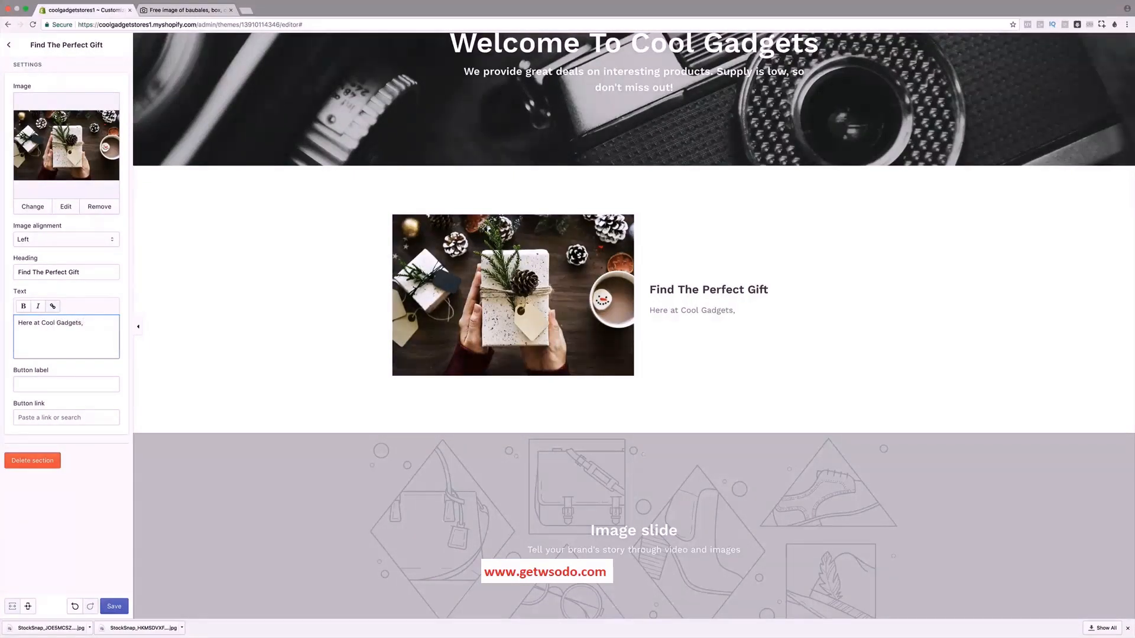
pyautogui.write(' at Cool Gadgets we know how important it is to get your loved one the perfect gift!')
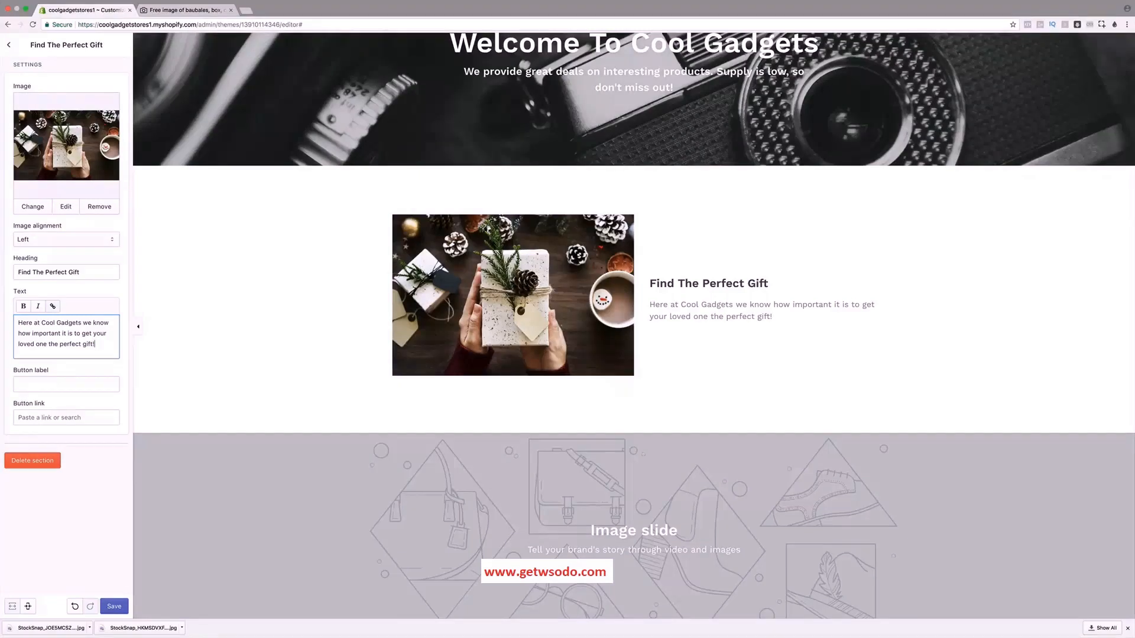
# Add a second paragraph: "Check out our products and see which one your significant other of family member will love the most!".
pyautogui.press('Return')
pyautogui.write('C')
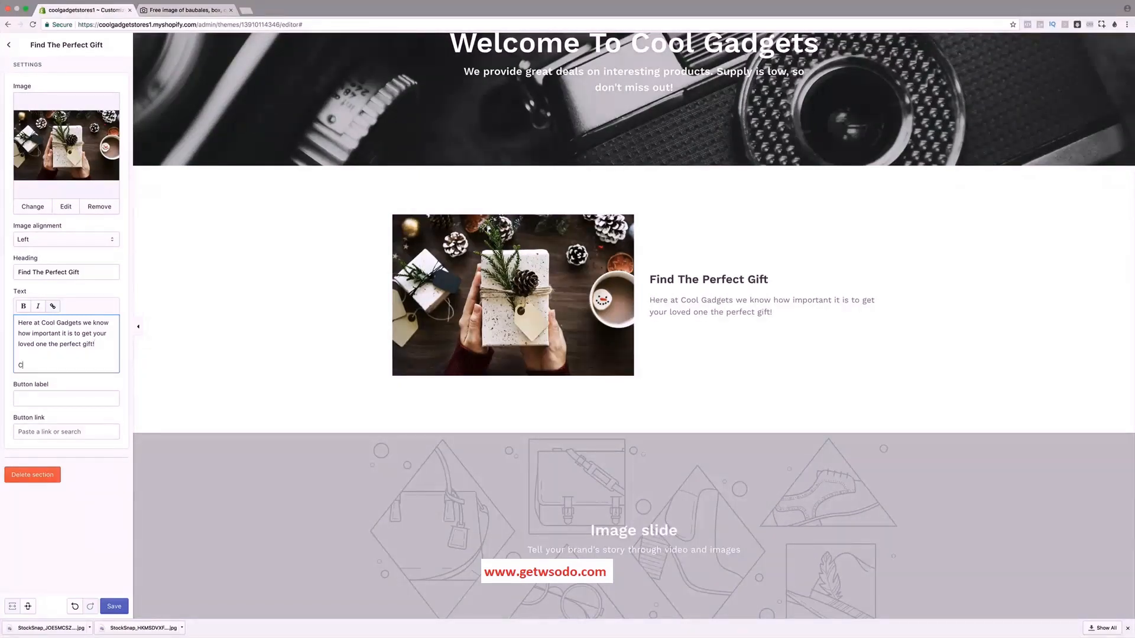
pyautogui.write('heck out our produc')
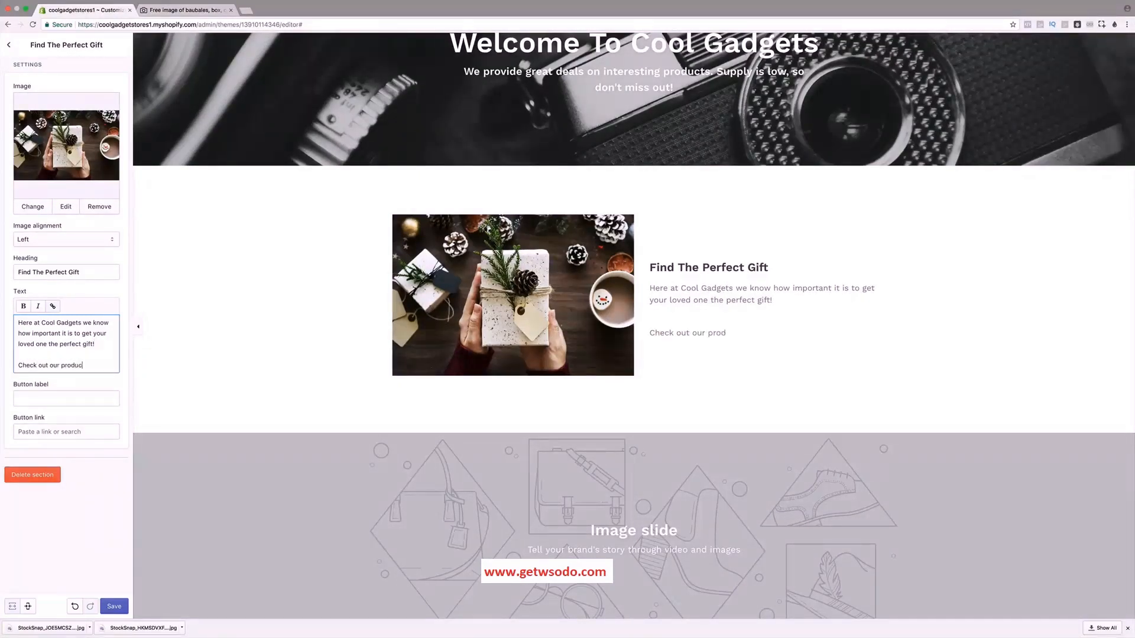
pyautogui.write('ts and see which o')
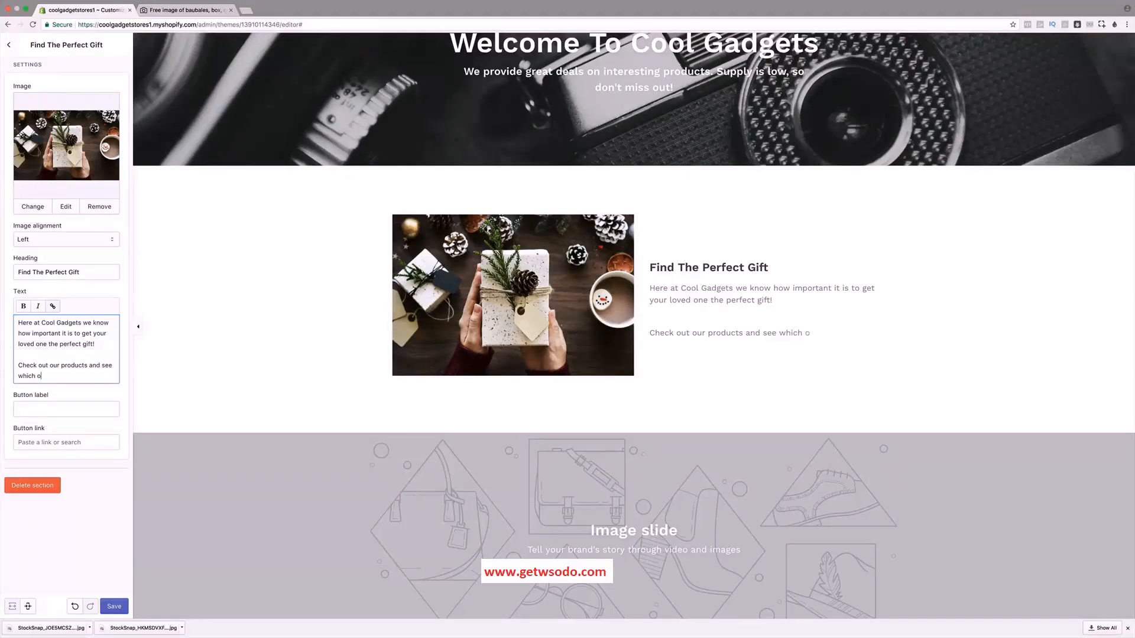
pyautogui.write('ne your significant ot')
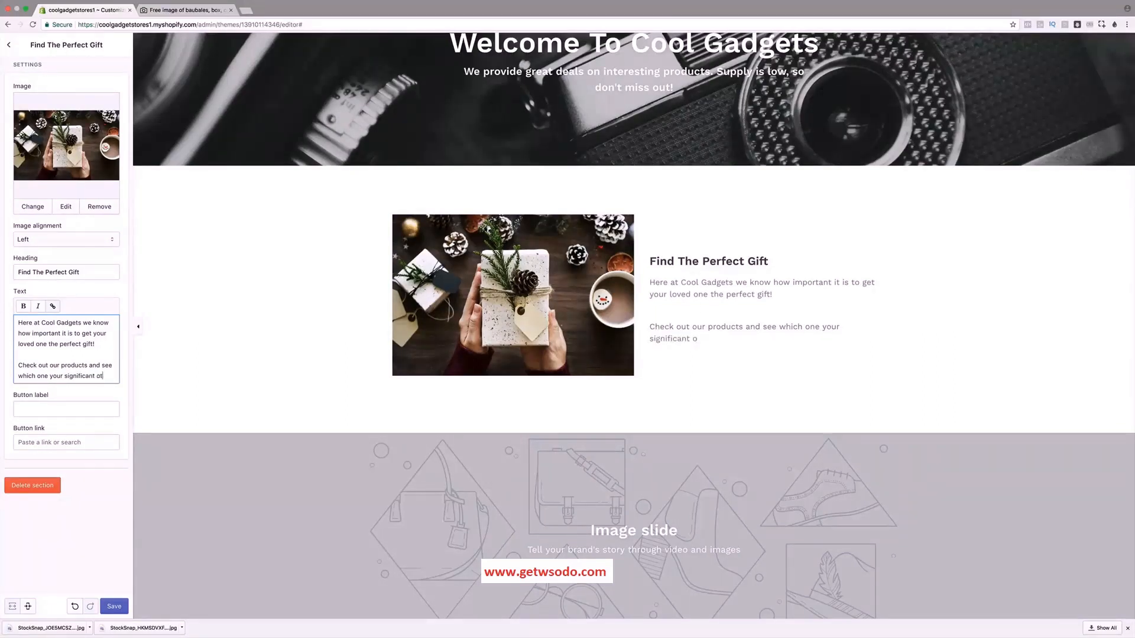
pyautogui.write('her of family member ')
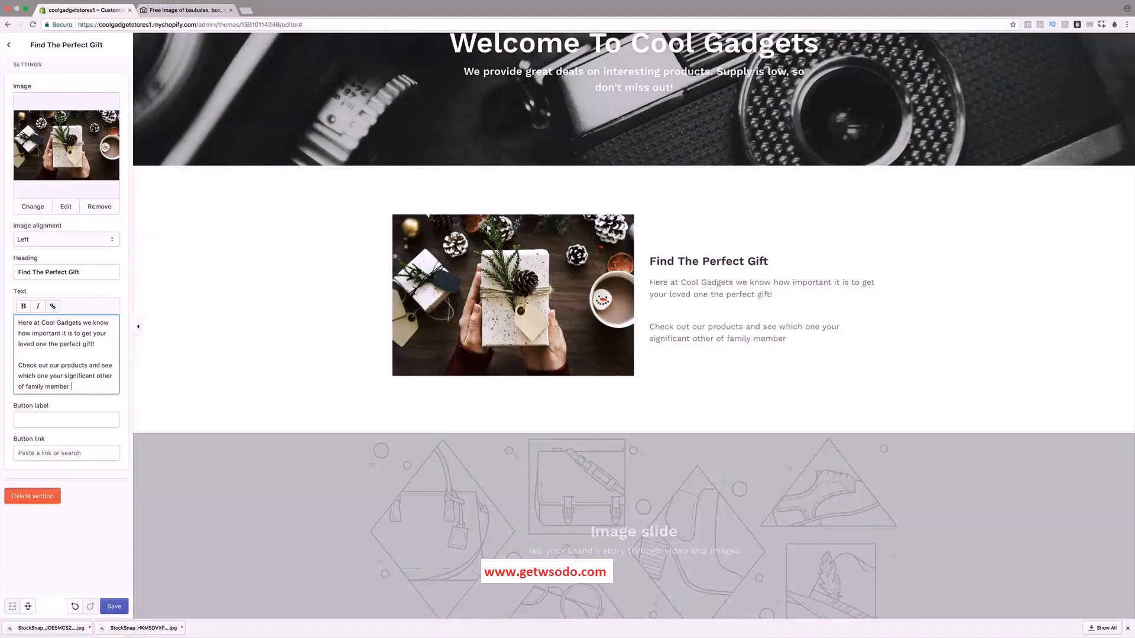
pyautogui.write('will love the most!')
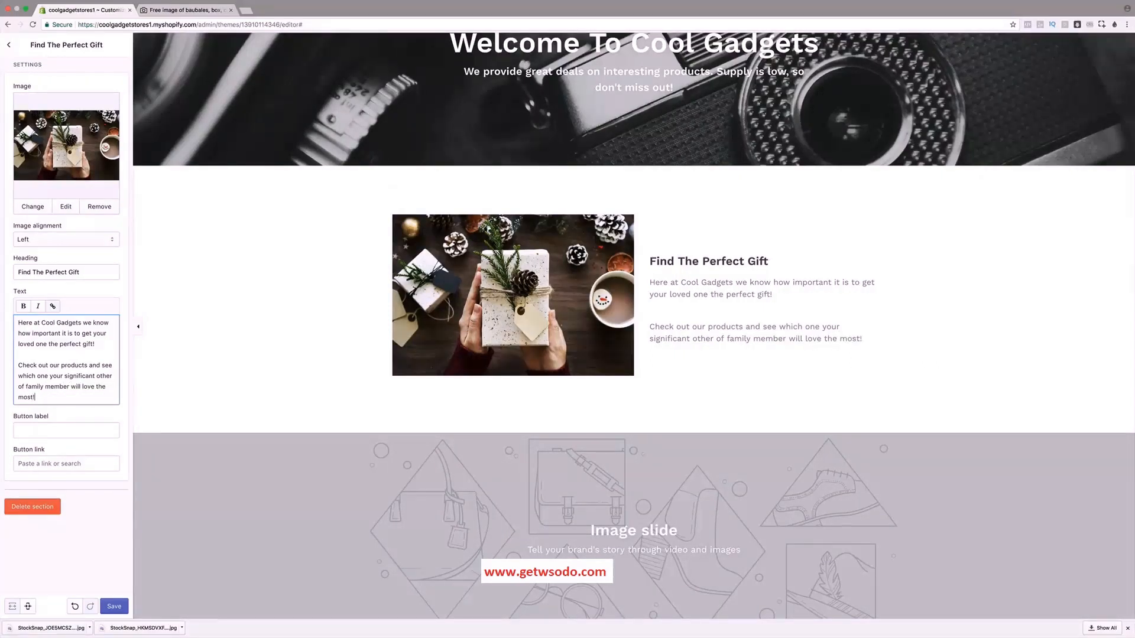
# Give the gift section a button labelled "Show Now" that links to All Products, and save the changes.
pyautogui.click(50, 430)
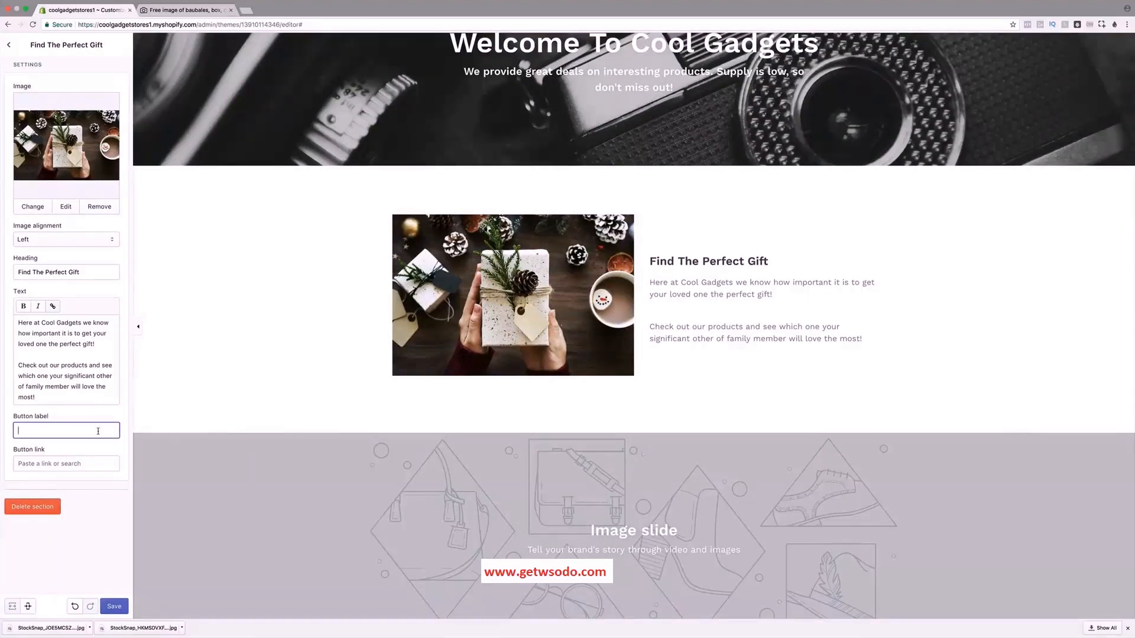
pyautogui.write('Shop Now')
pyautogui.press('Tab')
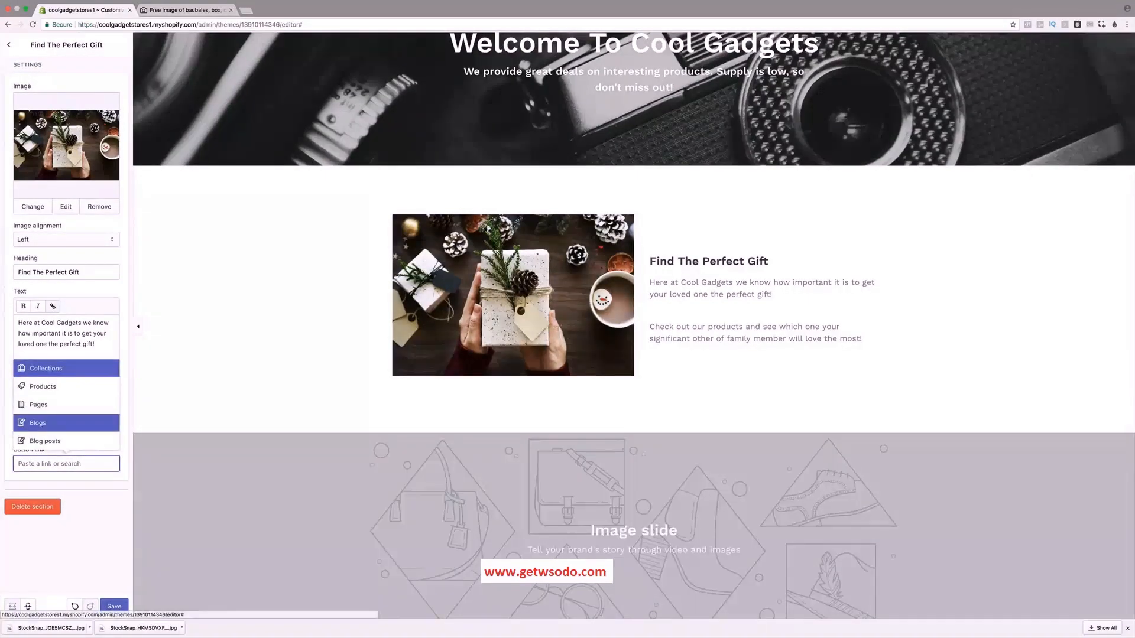
pyautogui.click(42, 386)
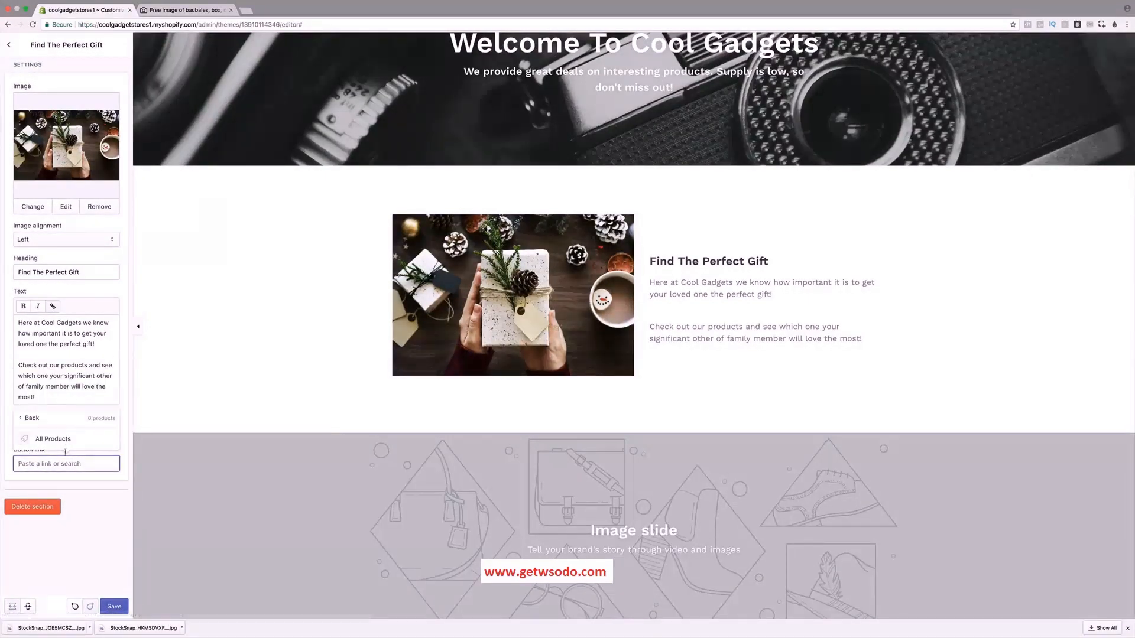
pyautogui.click(64, 449)
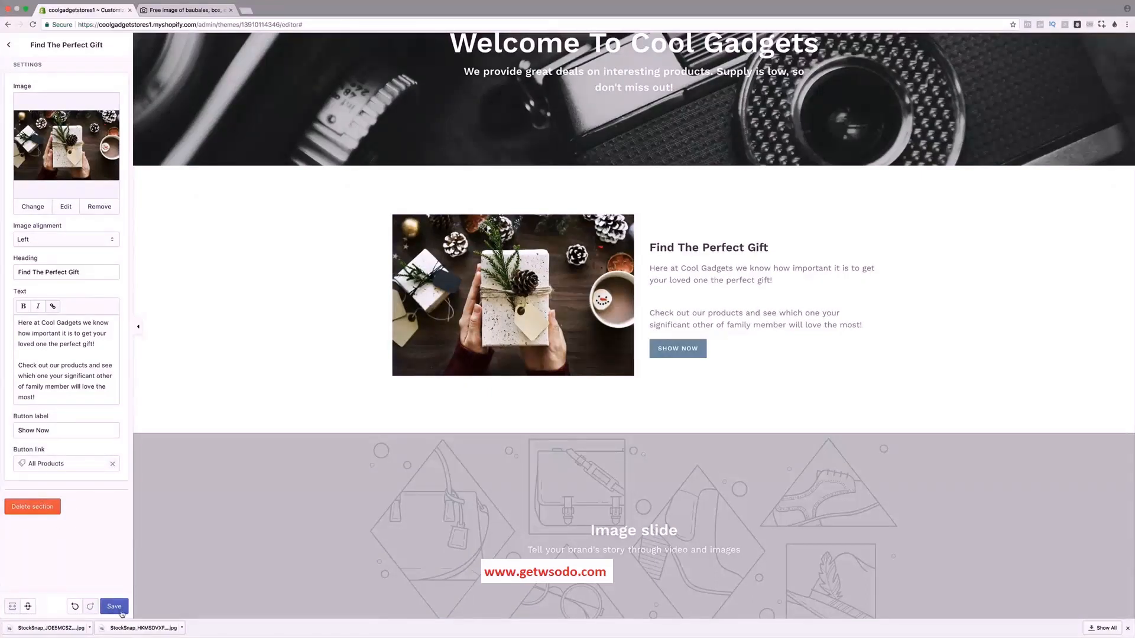
pyautogui.click(120, 611)
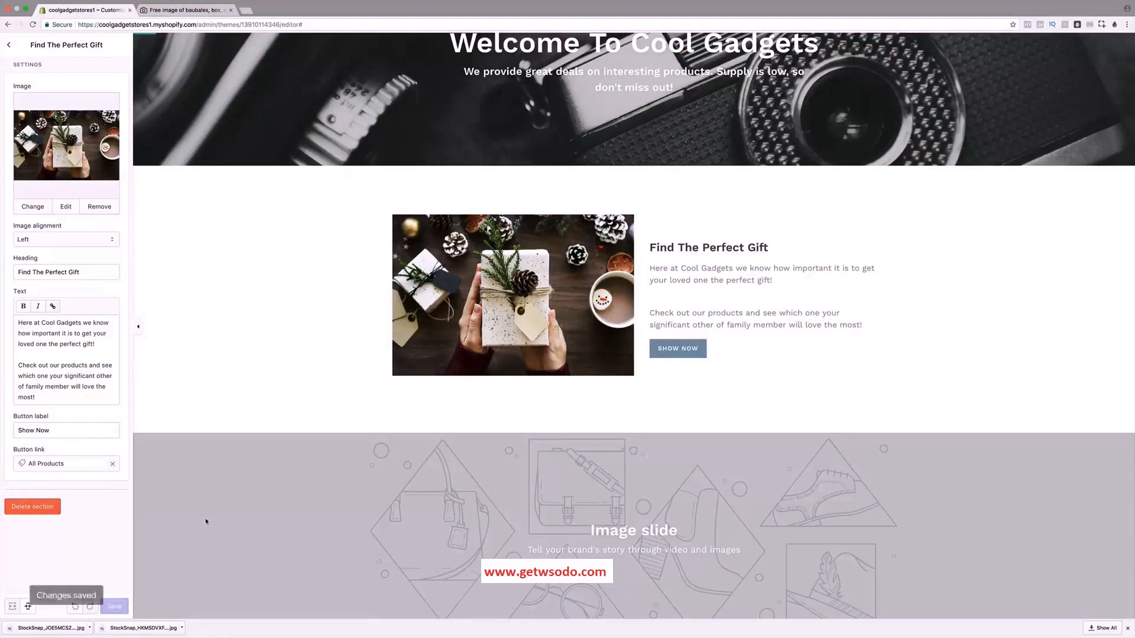
# Correct the gift section's button label to "Shop Now".
pyautogui.click(33, 430)
pyautogui.press('BackSpace')
pyautogui.write('p')
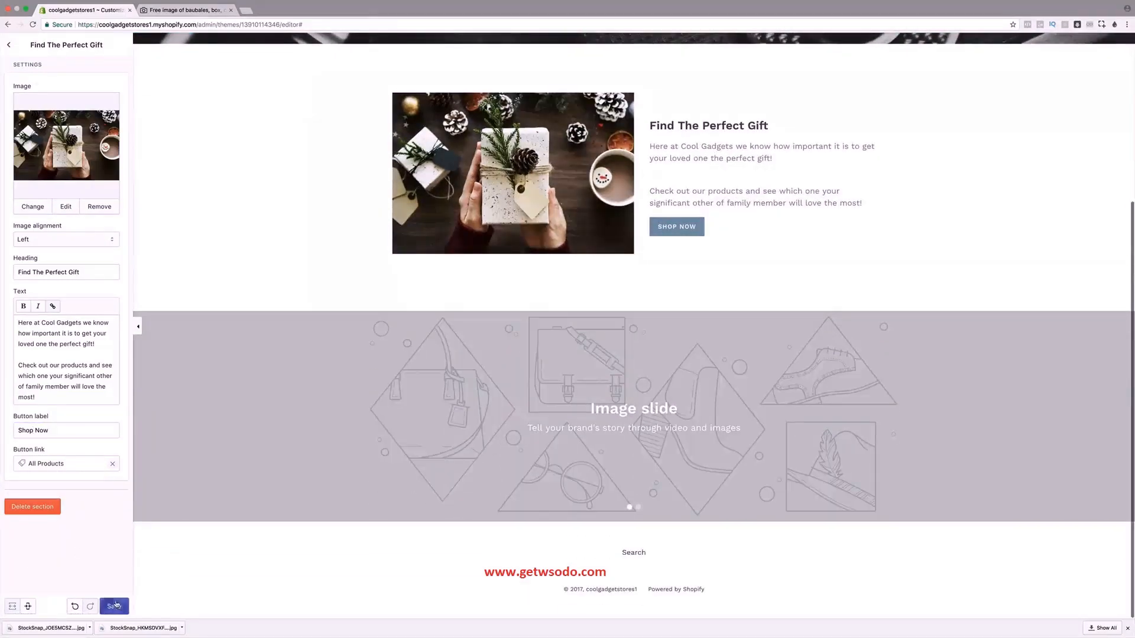
# Save the gift section's changes and open the Slideshow section's settings.
pyautogui.click(115, 606)
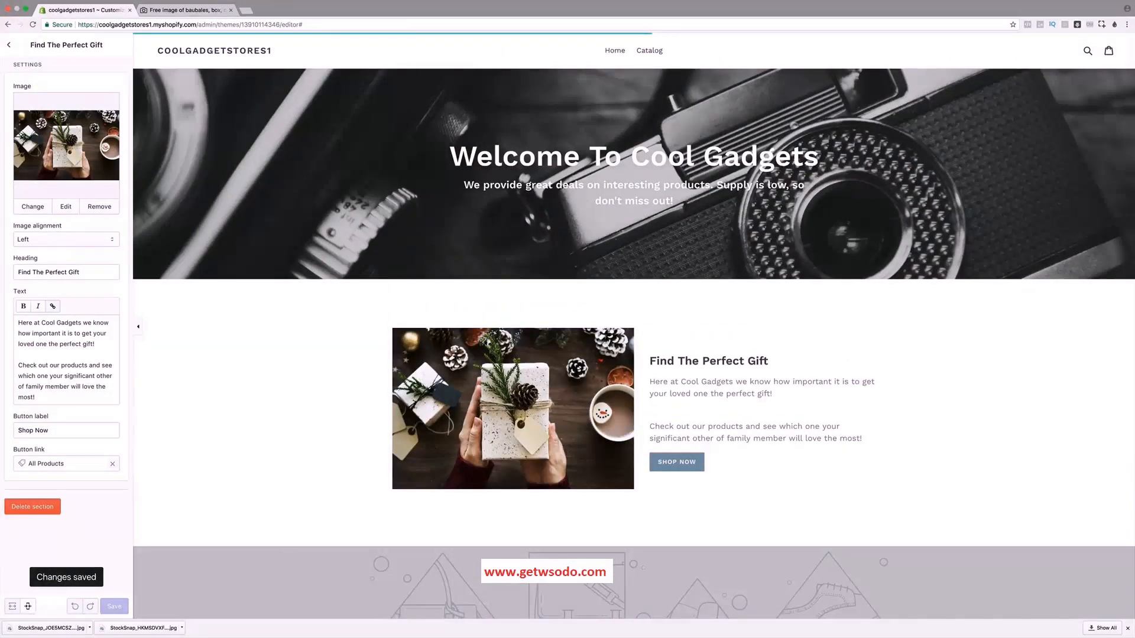
pyautogui.click(8, 44)
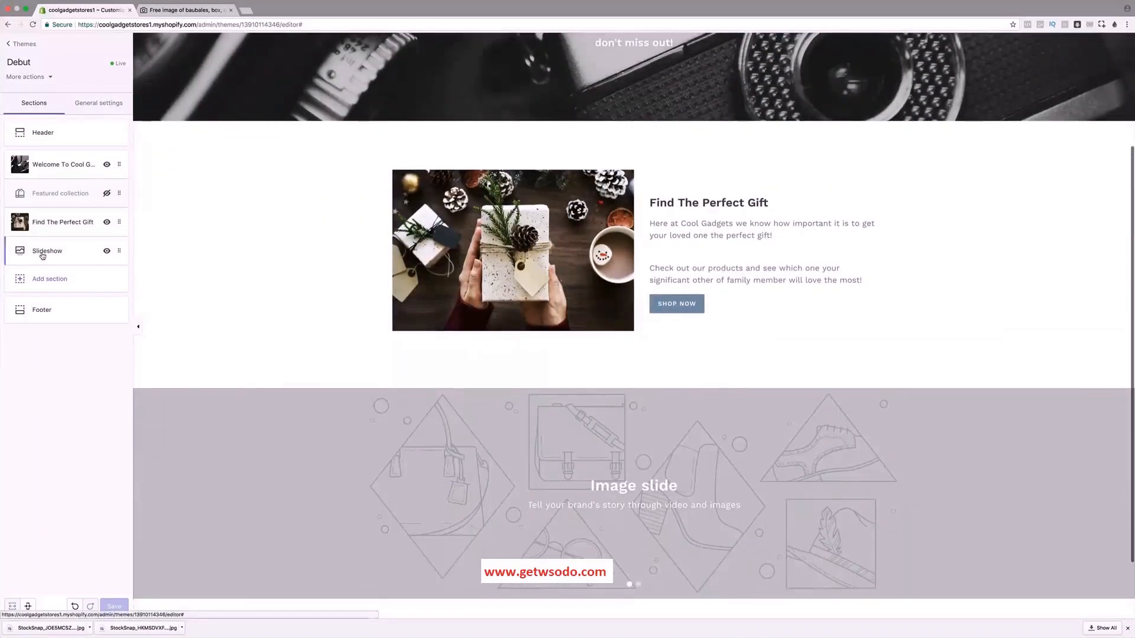
pyautogui.click(46, 251)
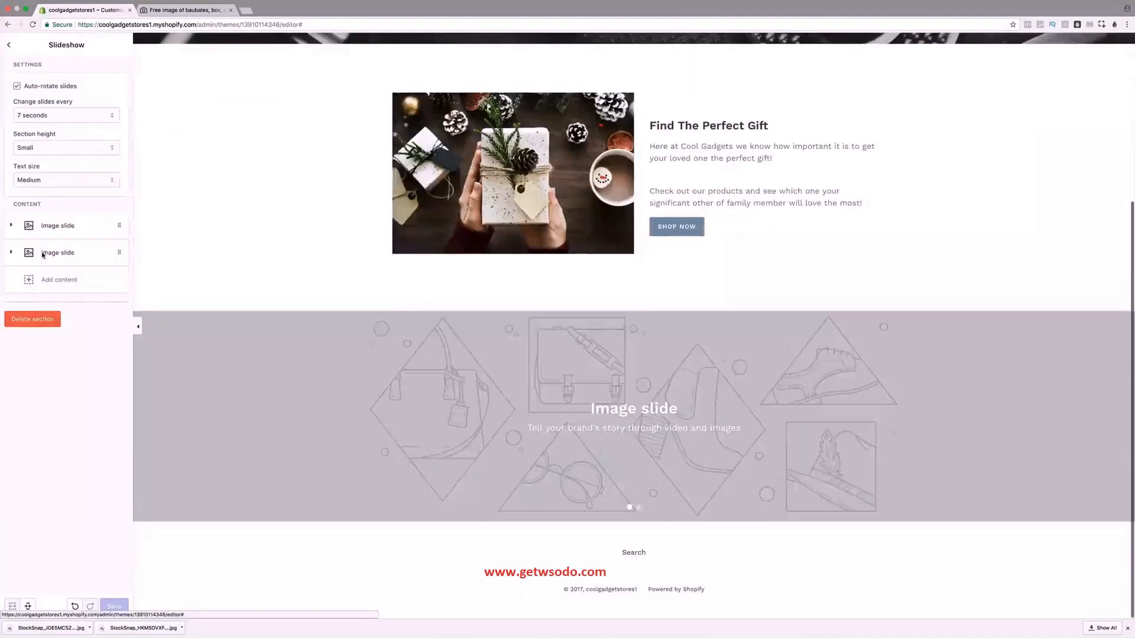
# Switch to StockSnap and download the free photo of hands lettering a "Merry Christmas" card.
pyautogui.click(180, 11)
pyautogui.scroll(-2, 244, 152)
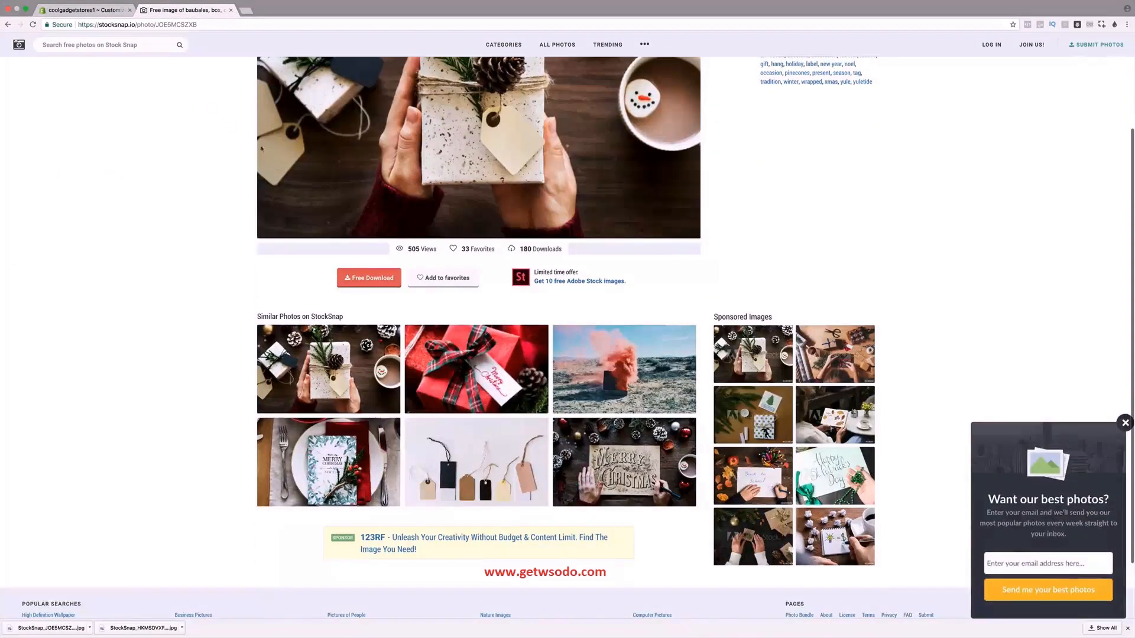
pyautogui.click(7, 24)
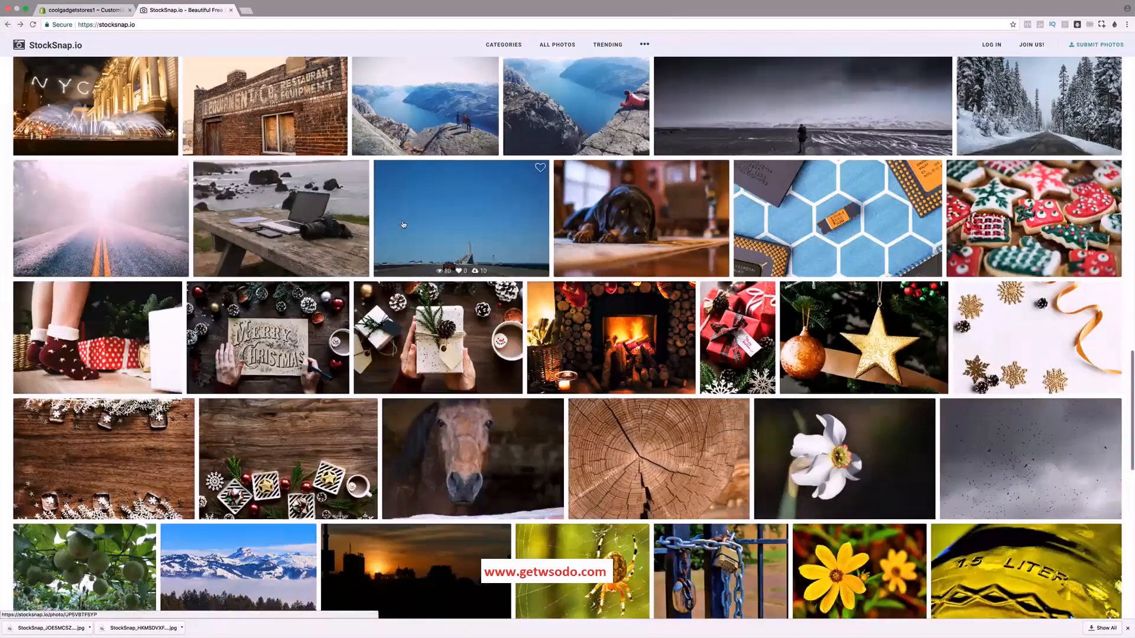
pyautogui.click(269, 331)
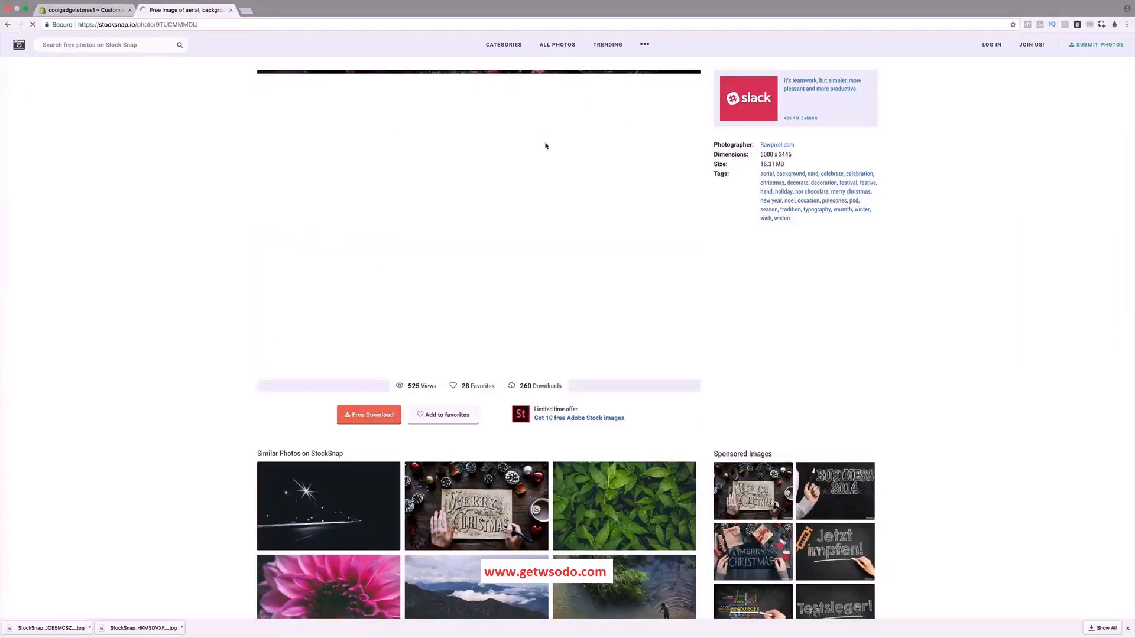
pyautogui.click(371, 416)
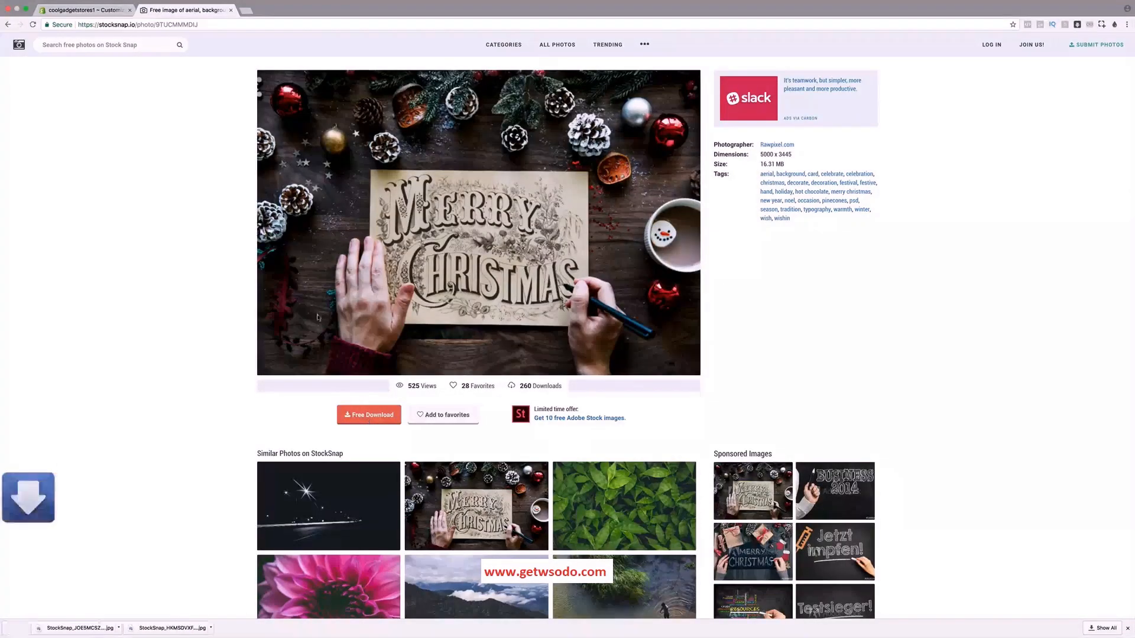
# Download the free StockSnap photo of feet in Christmas socks beside a red polka-dot gift.
pyautogui.click(7, 25)
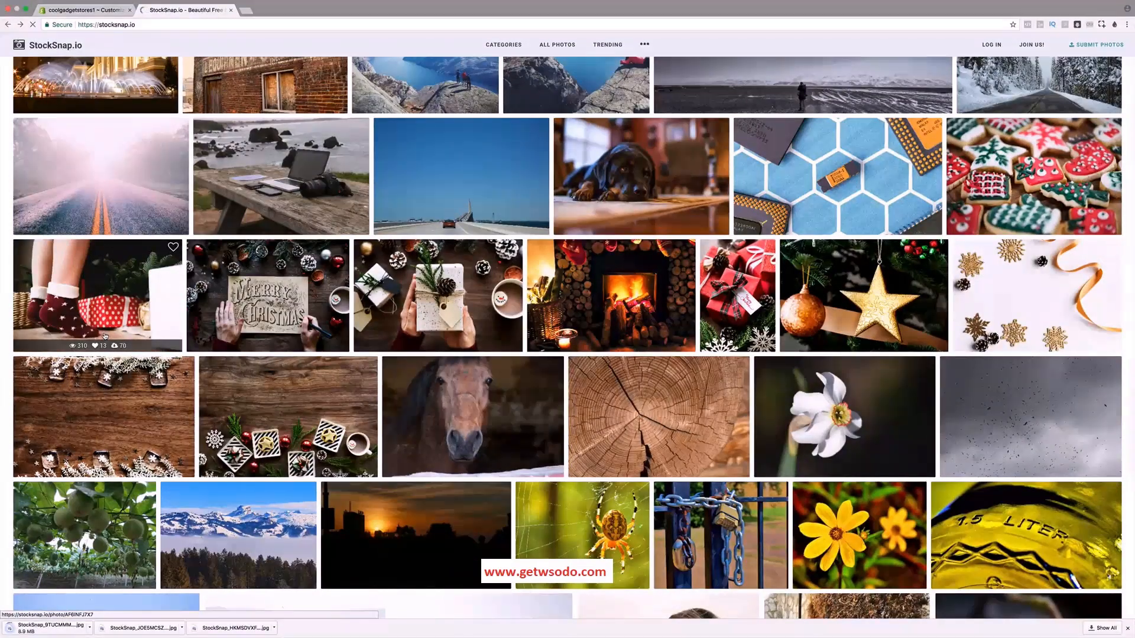
pyautogui.click(106, 335)
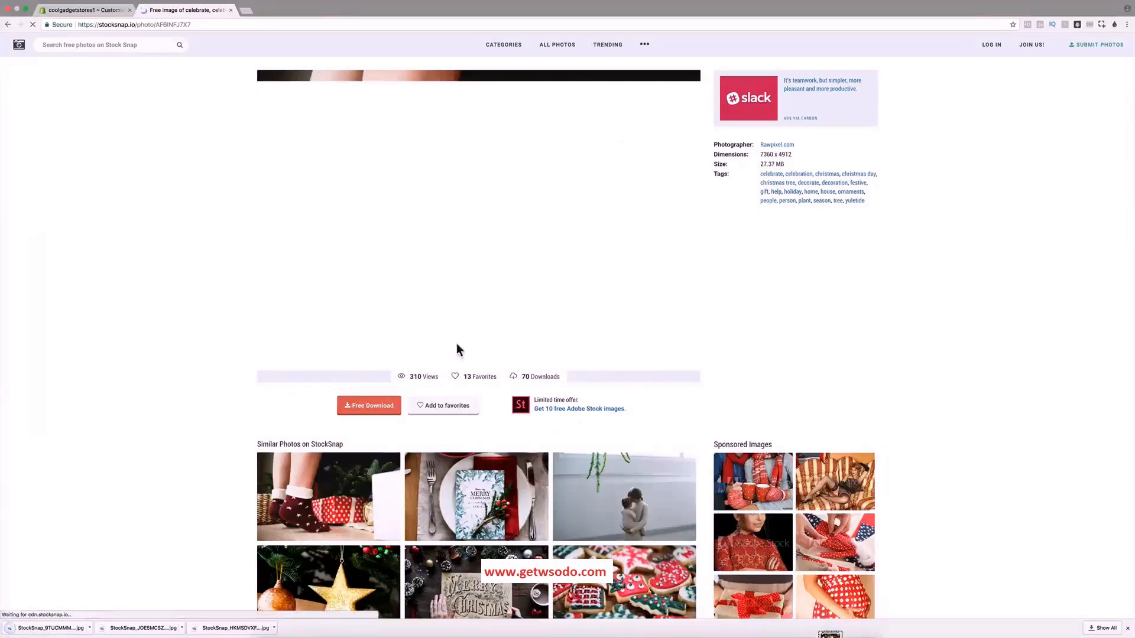
pyautogui.click(364, 407)
# Open the StockSnap photo of striped gift boxes and a snowman mug on dark wood and download it.
pyautogui.click(7, 25)
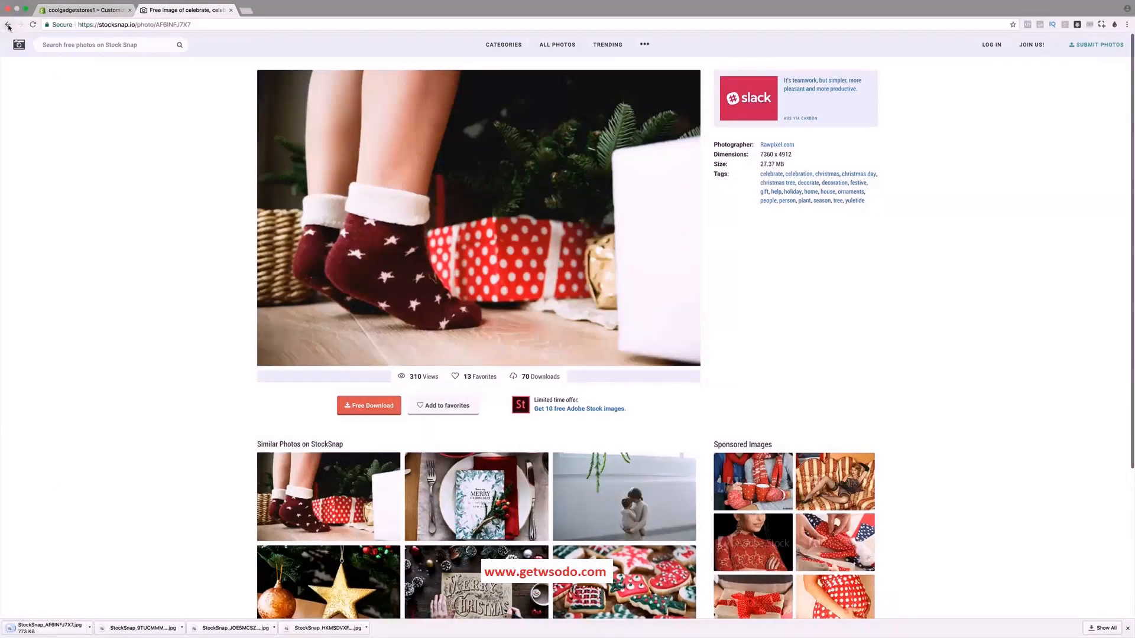
pyautogui.scroll(-1, 274, 298)
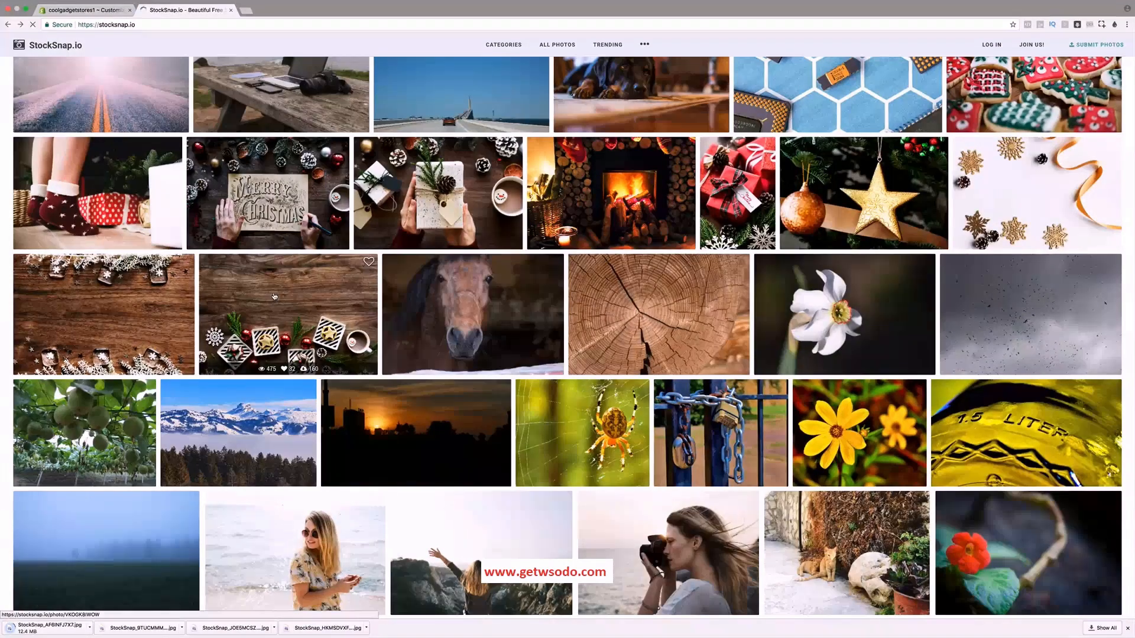
pyautogui.click(276, 296)
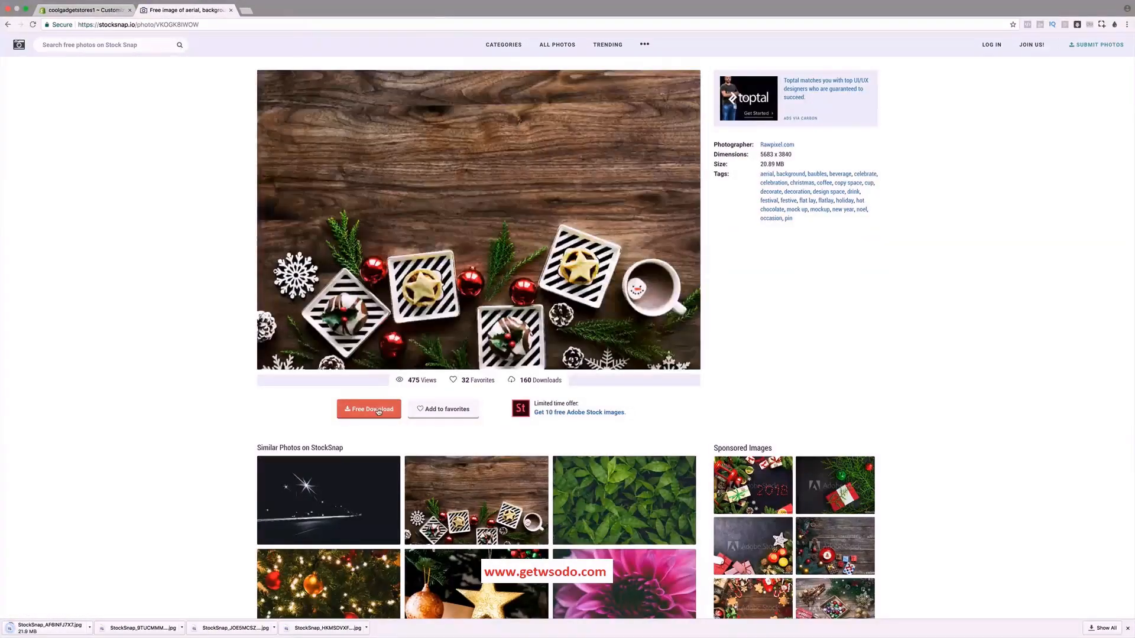
# Switch back to the Shopify theme editor and add a third image slide to the slideshow.
pyautogui.click(110, 11)
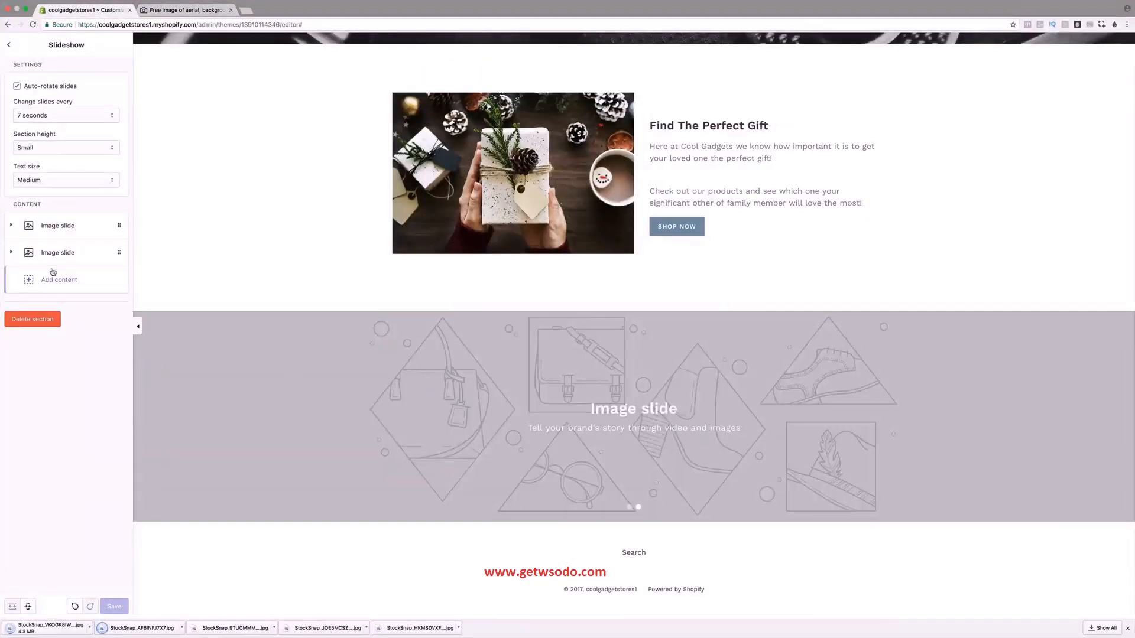
pyautogui.click(57, 289)
pyautogui.click(36, 307)
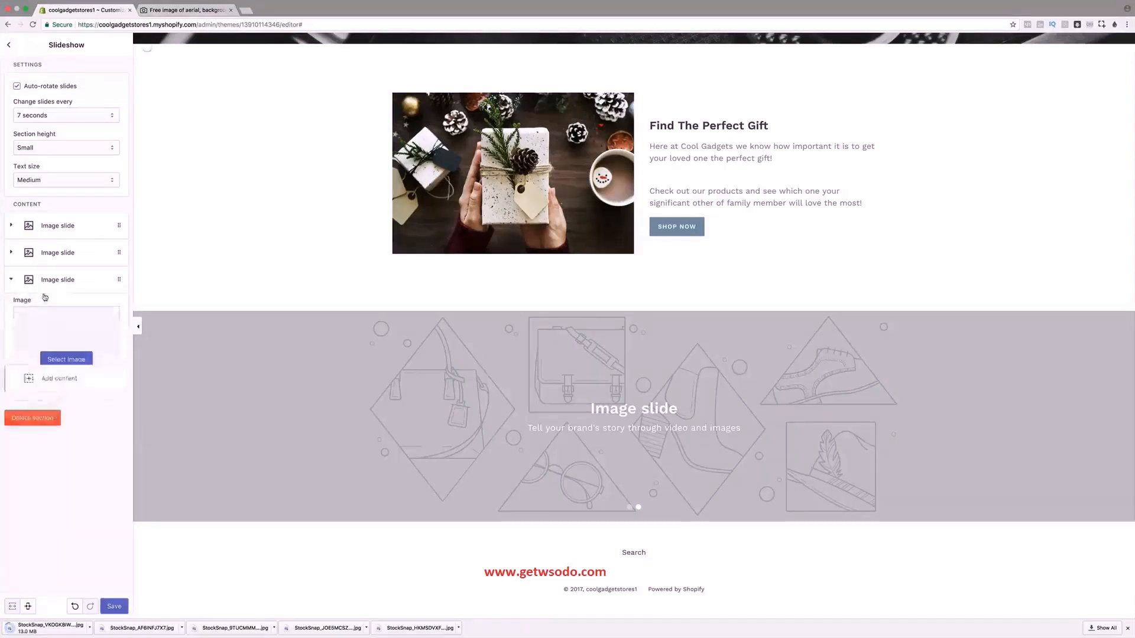
# Upload StockSnap_9TUCMMMDIJ.jpg from Downloads and use it as the first slide's image.
pyautogui.click(67, 312)
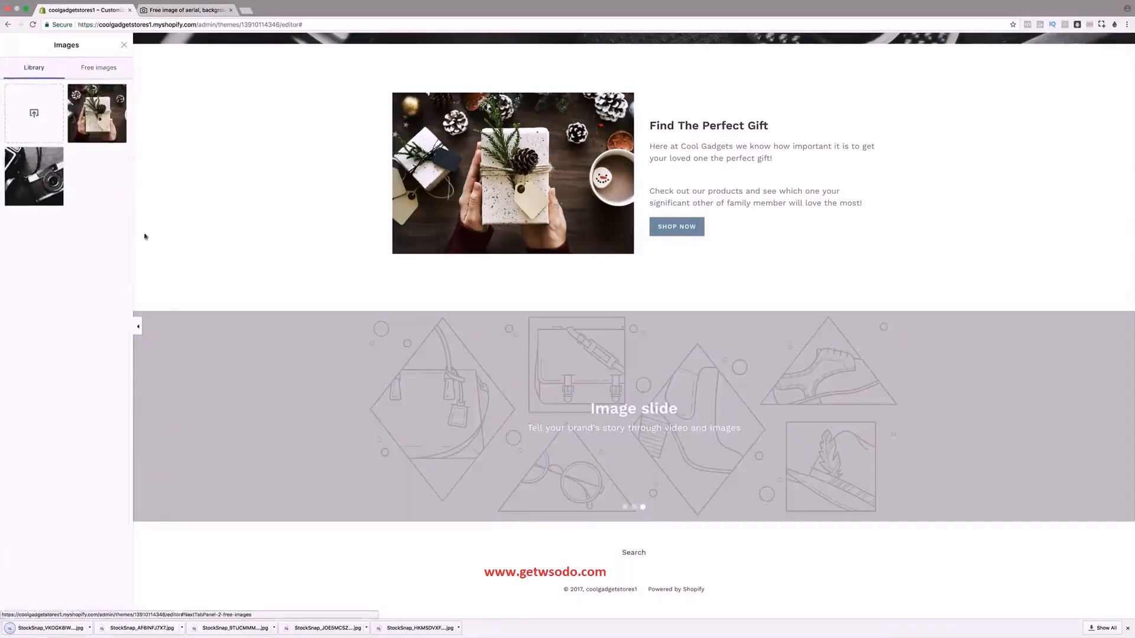
pyautogui.click(10, 115)
pyautogui.click(830, 619)
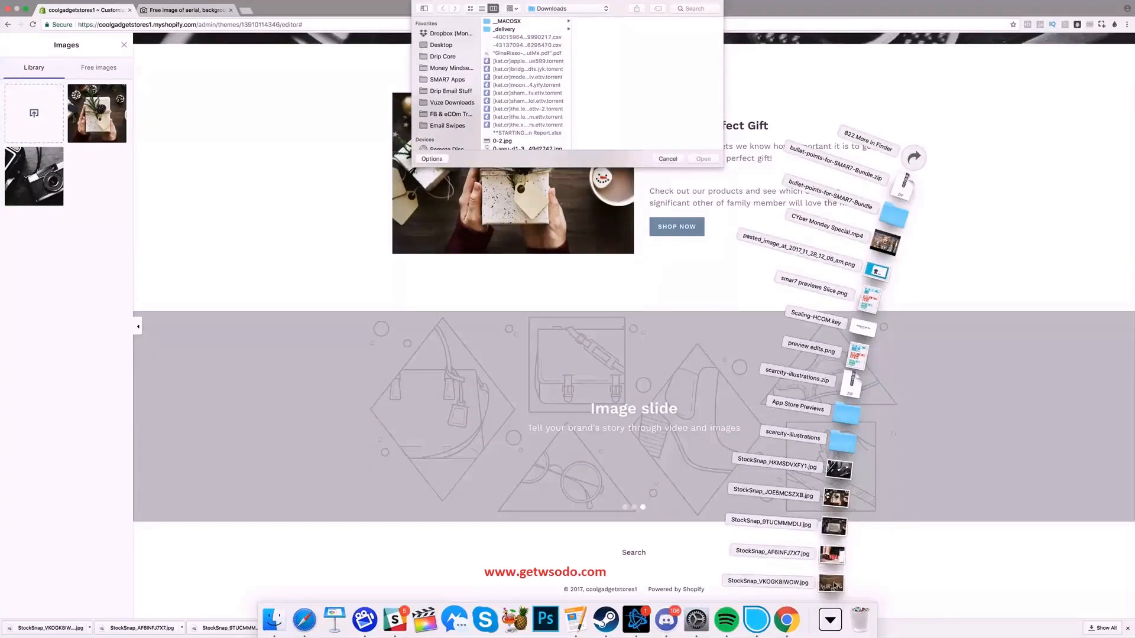
pyautogui.moveTo(832, 526); pyautogui.dragTo(549, 69)
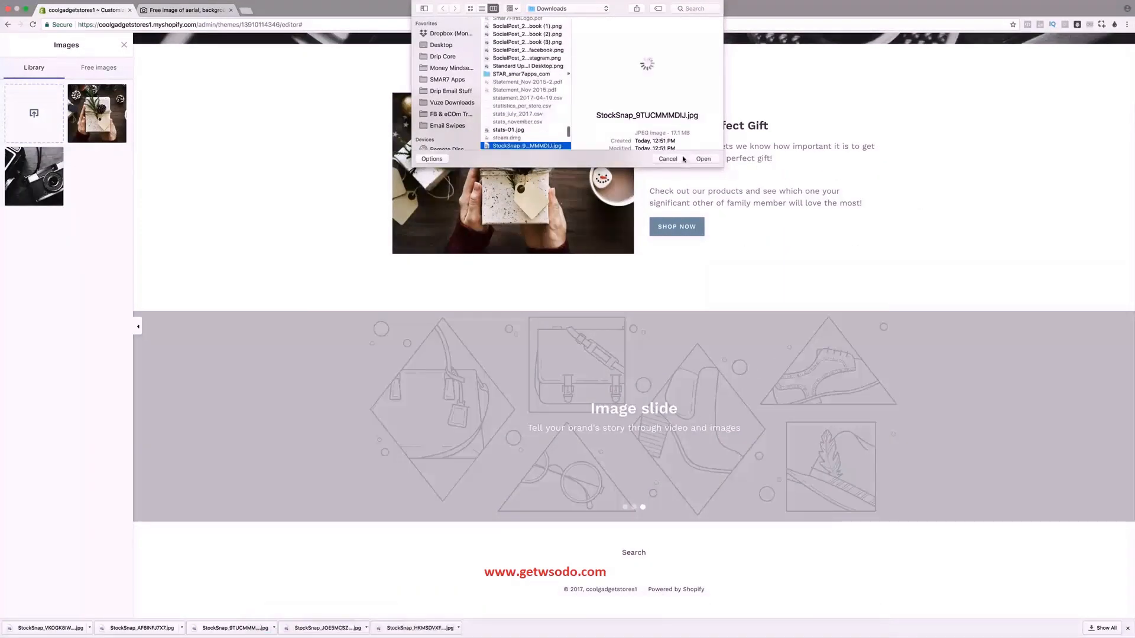
pyautogui.click(703, 158)
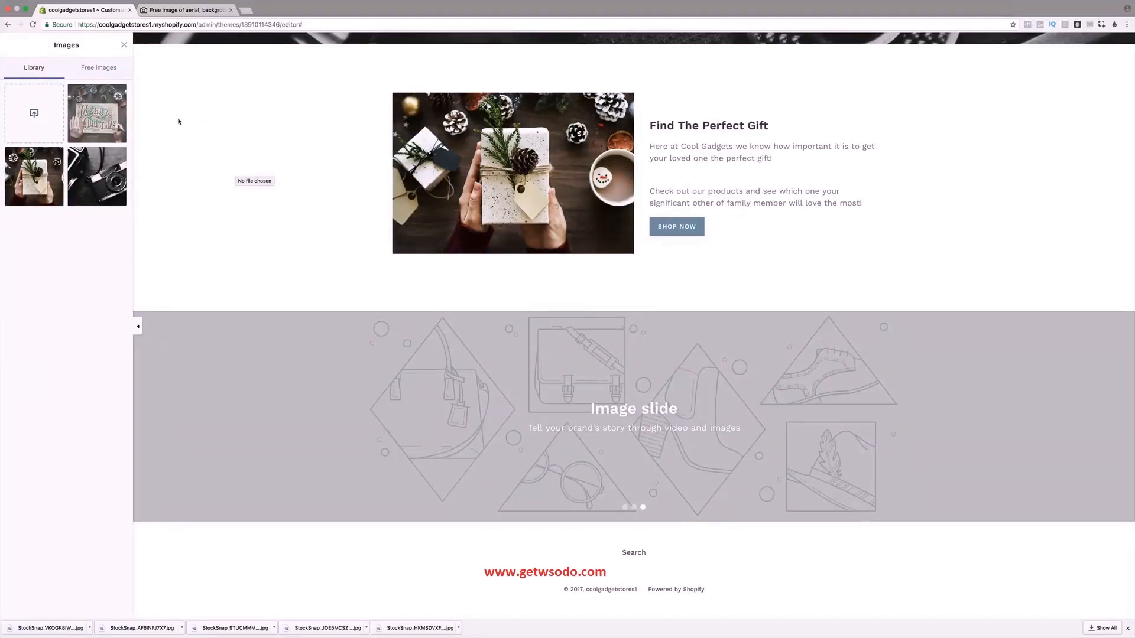
pyautogui.click(107, 110)
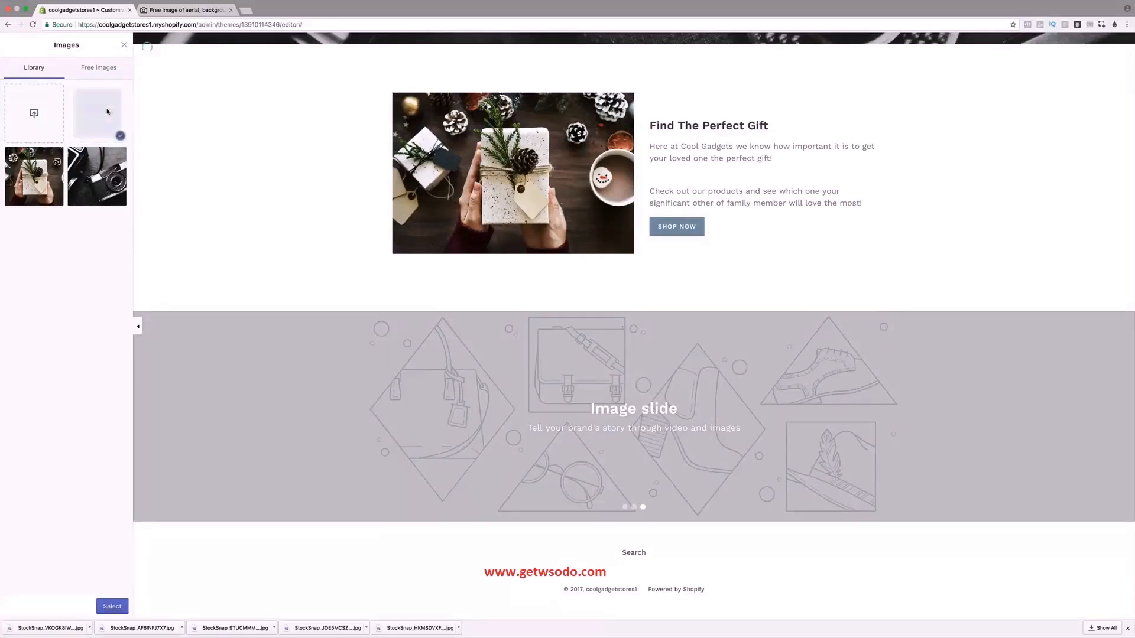
pyautogui.click(112, 606)
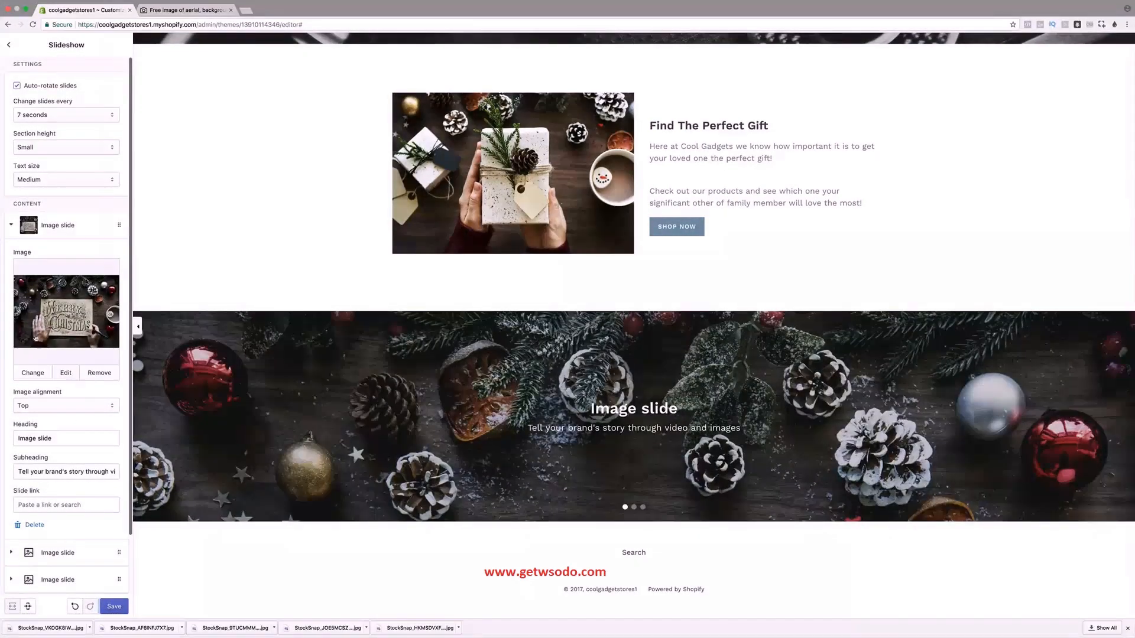
# Try the Middle and Bottom image alignments on the first slide and return it to Top.
pyautogui.scroll(-1, 35, 338)
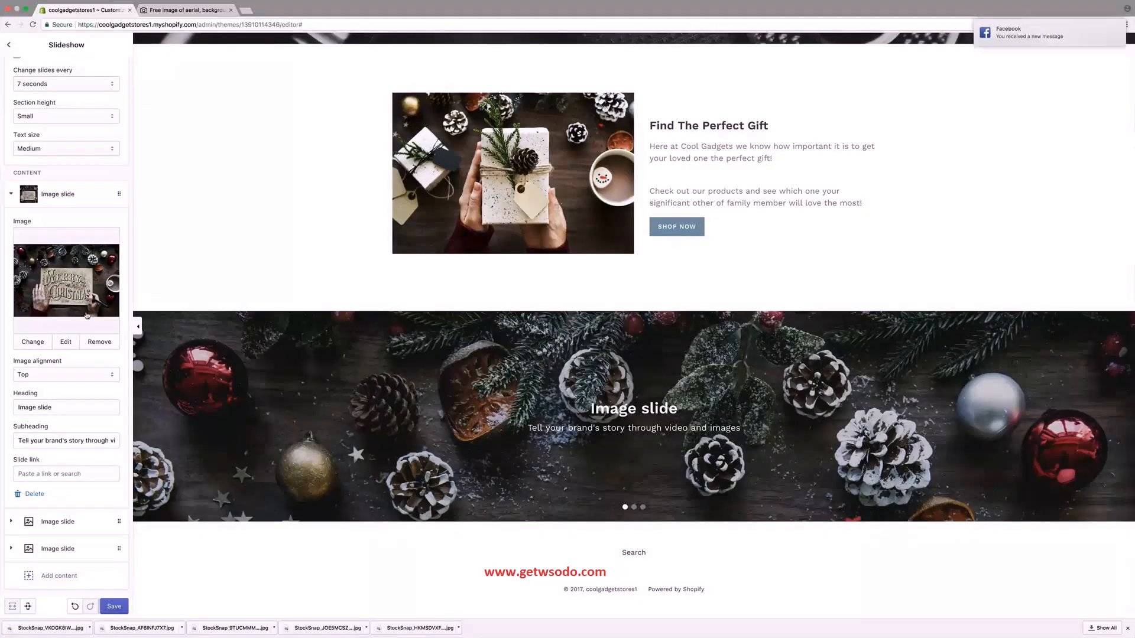
pyautogui.click(64, 376)
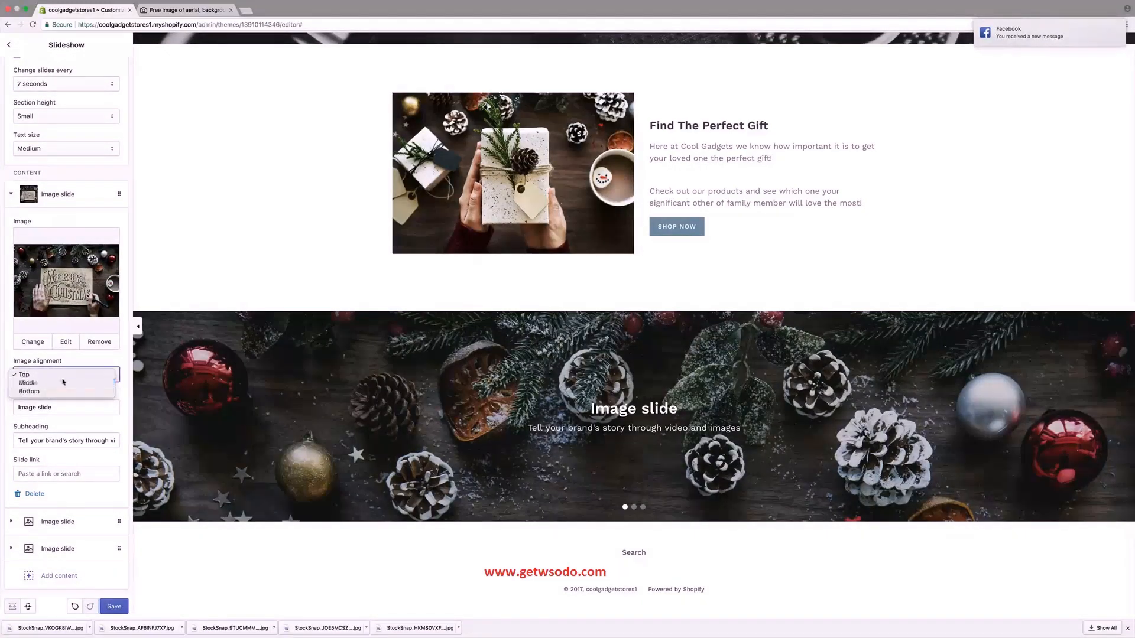
pyautogui.click(64, 380)
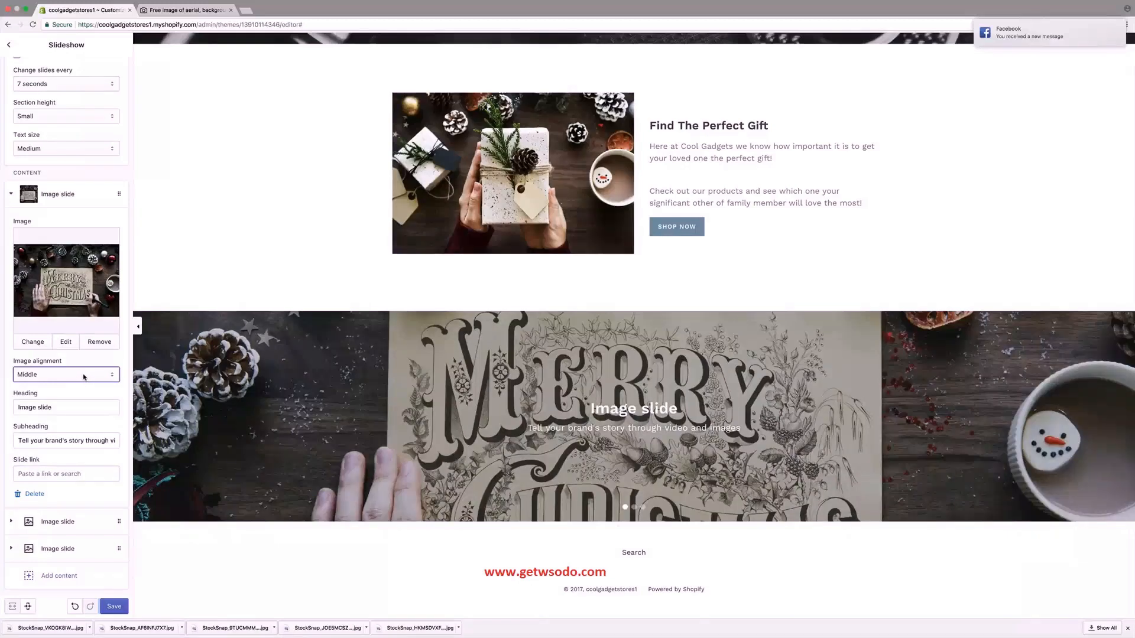
pyautogui.click(84, 376)
pyautogui.click(78, 383)
pyautogui.click(82, 376)
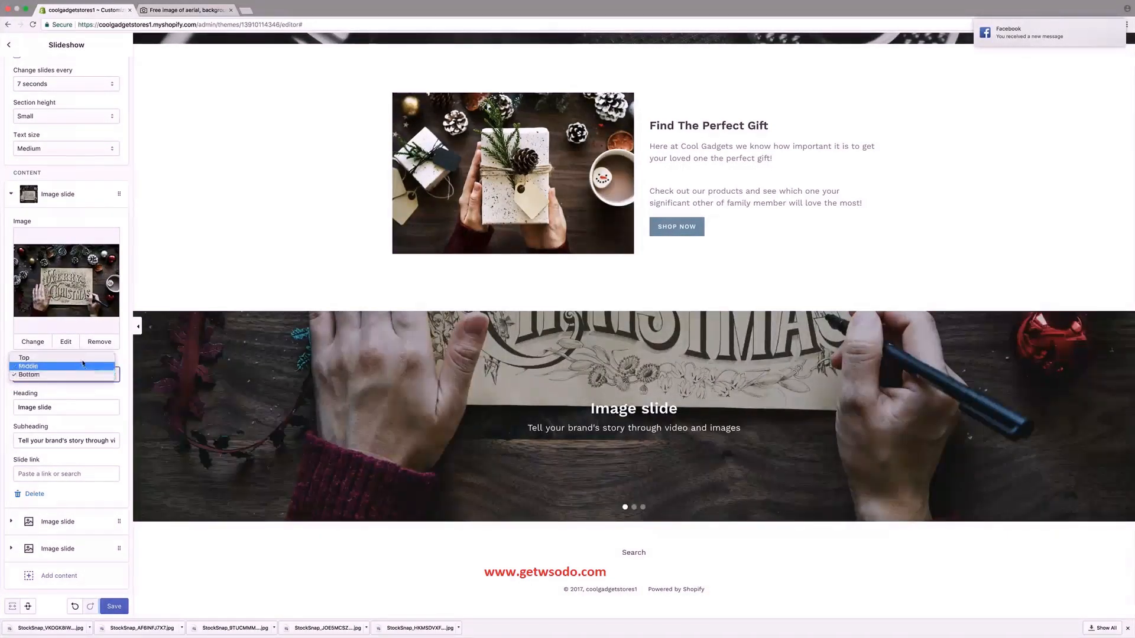
pyautogui.click(83, 360)
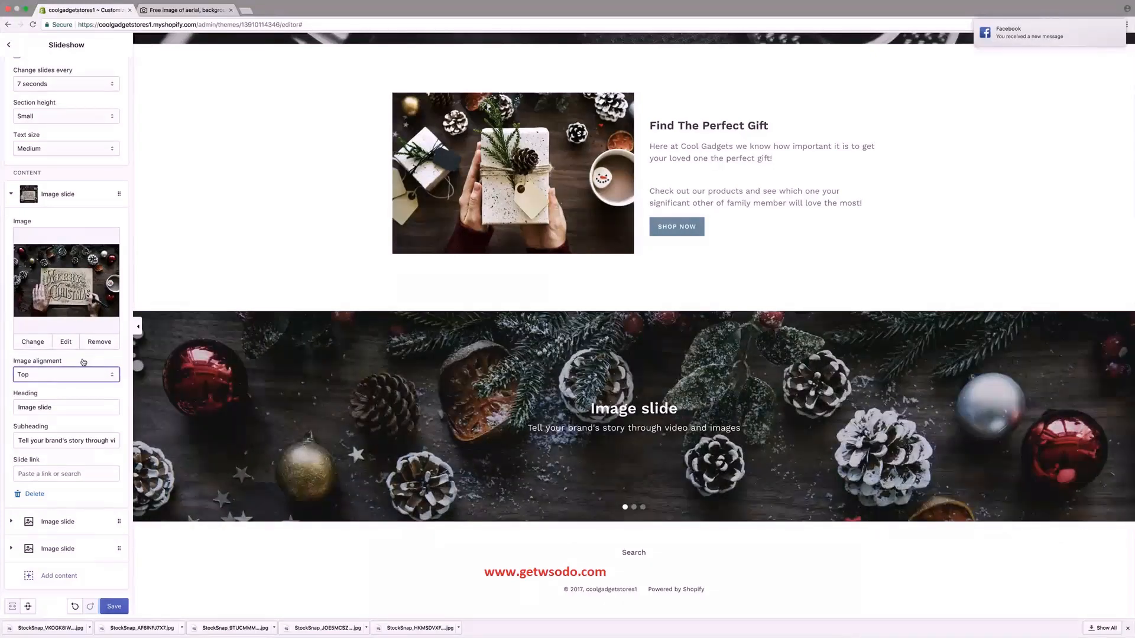
# Save the slideshow changes and replace the first slide's heading with "Ready For Christmas?".
pyautogui.scroll(-1, 78, 512)
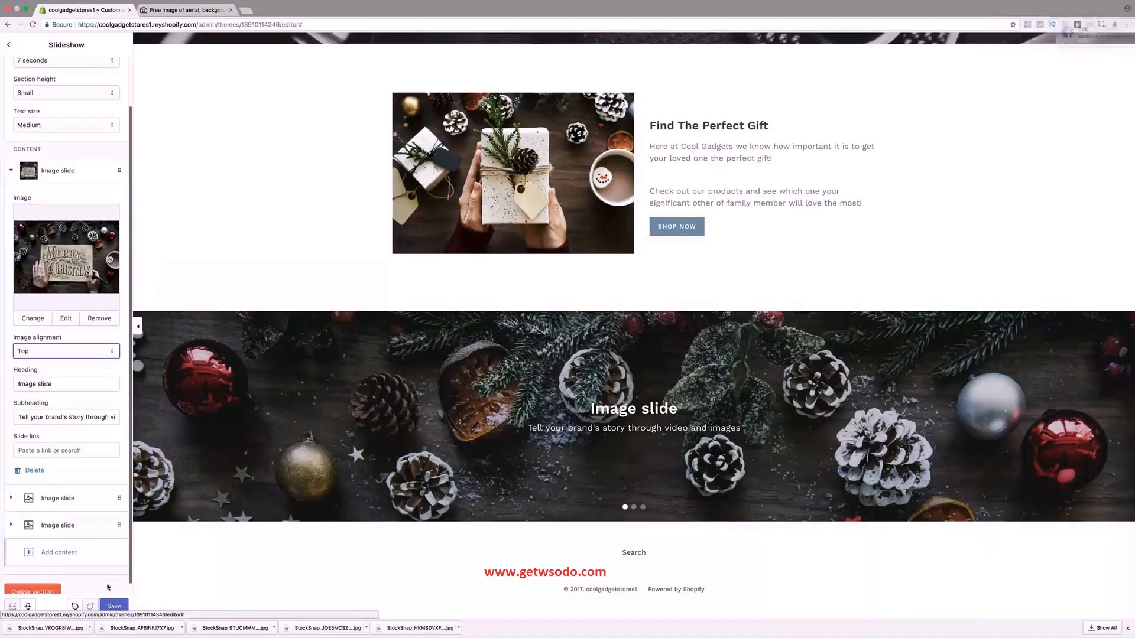
pyautogui.click(113, 606)
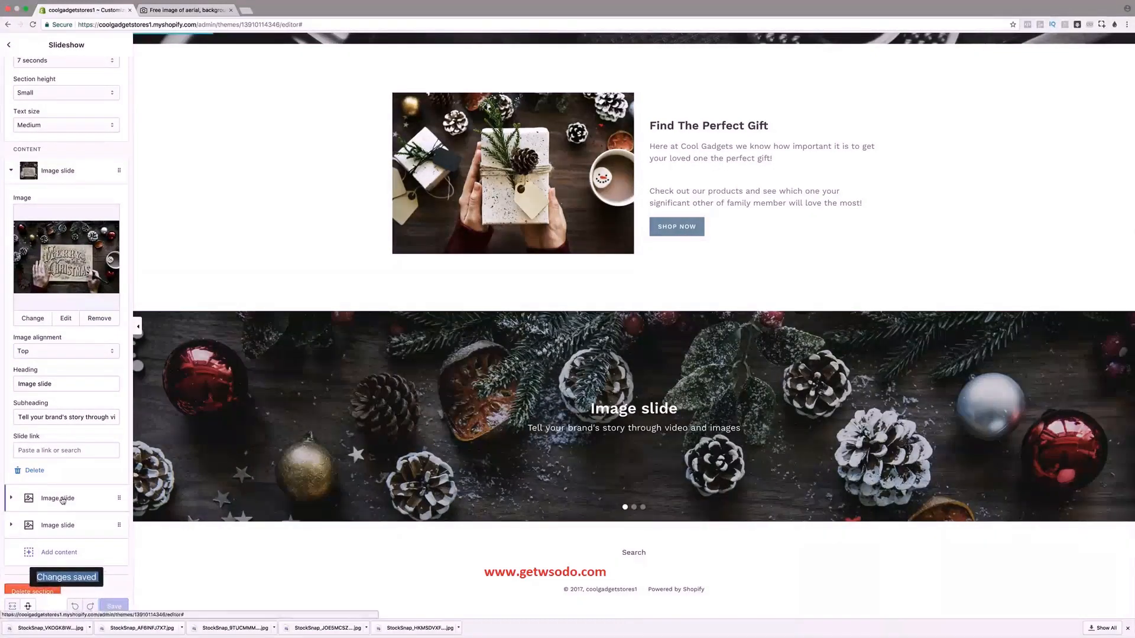
pyautogui.click(56, 383)
pyautogui.doubleClick(56, 383)
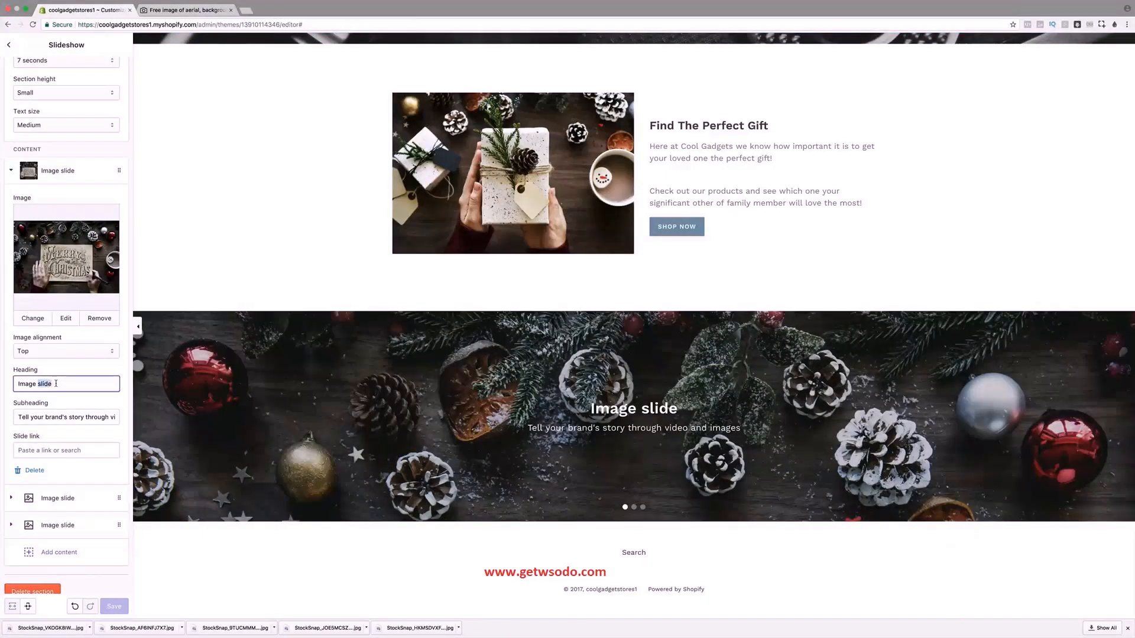
pyautogui.write('Ready For Chstim')
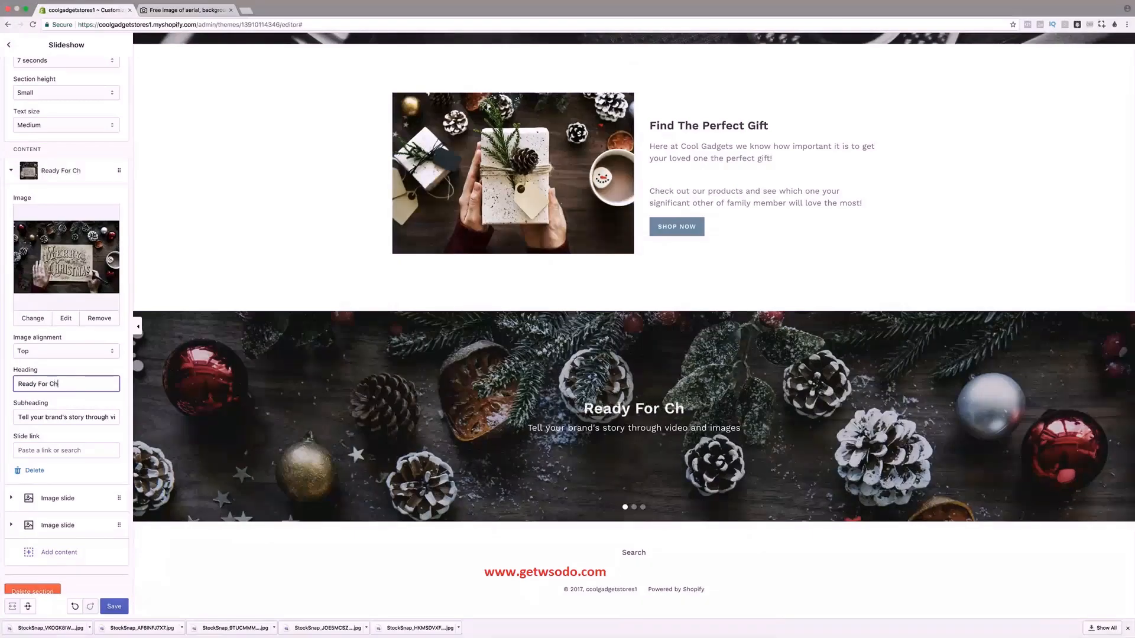
pyautogui.press('BackSpace')
pyautogui.press('BackSpace')
pyautogui.press('BackSpace')
pyautogui.write('ristmas?')
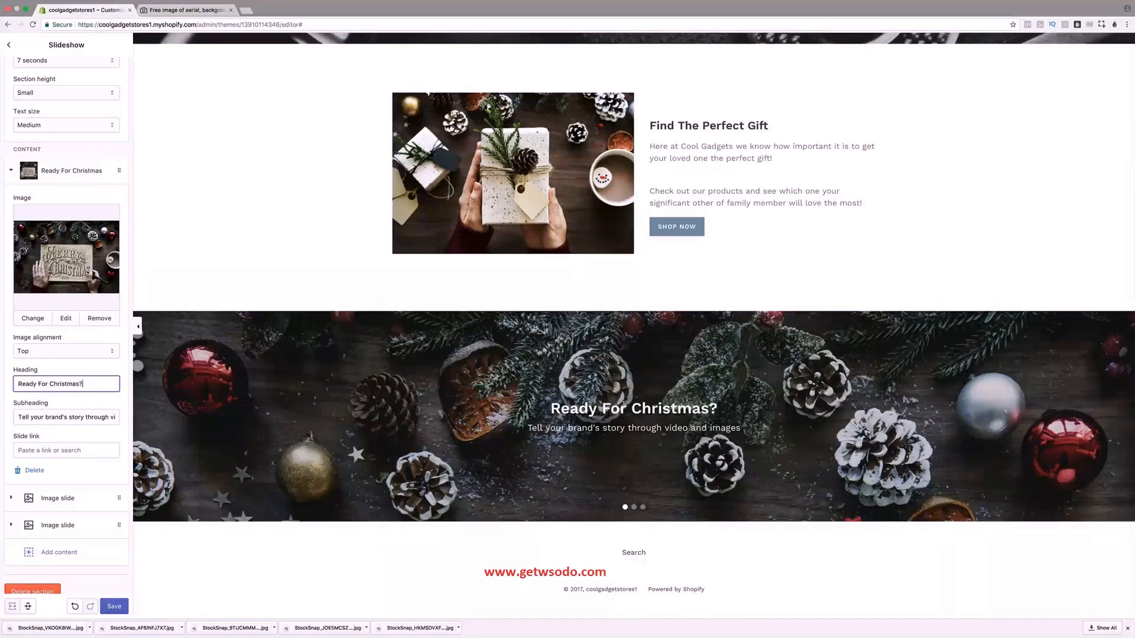
# Set the first slide's subheading to "We've got all the gifts you need to make this Christmas a perfect one".
pyautogui.press('Tab')
pyautogui.write("We've go")
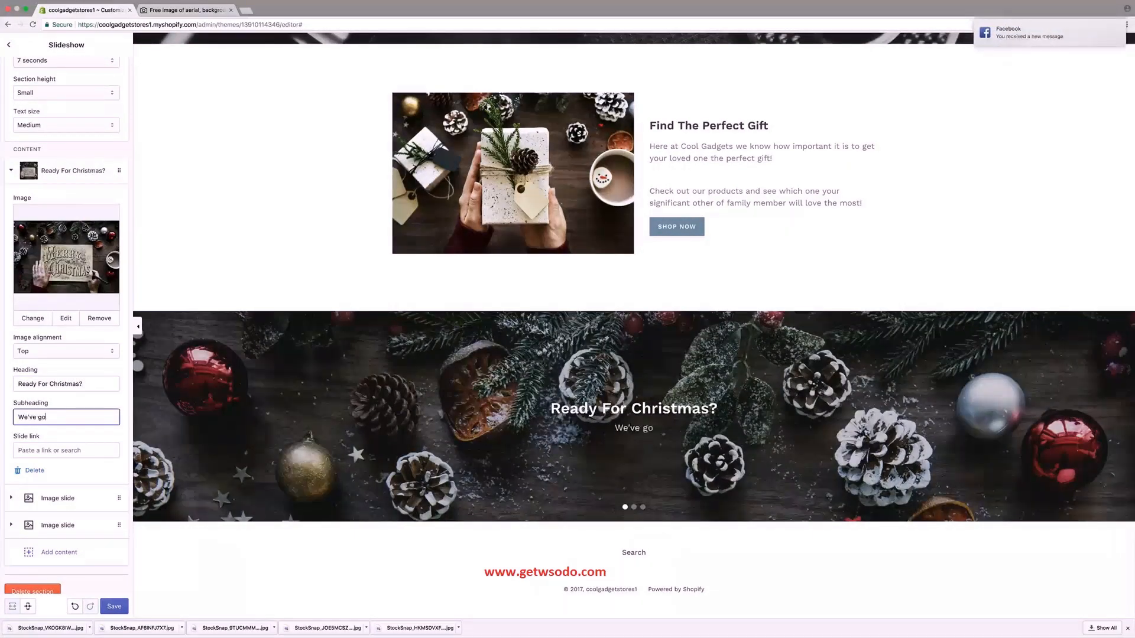
pyautogui.write('t all the gifts you')
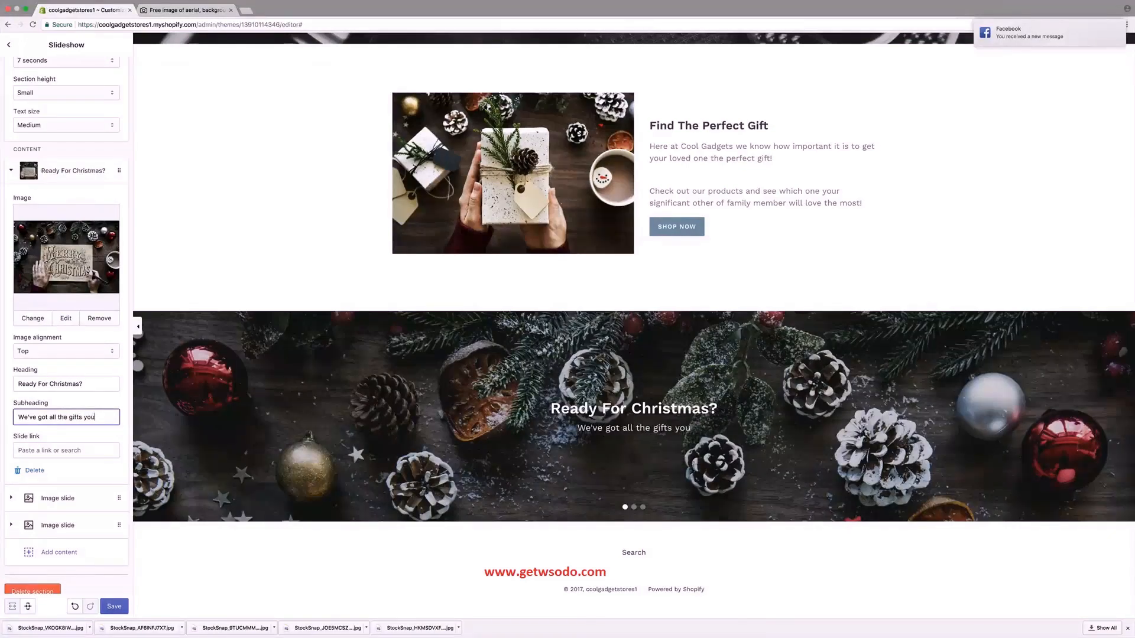
pyautogui.write(' need to make this ')
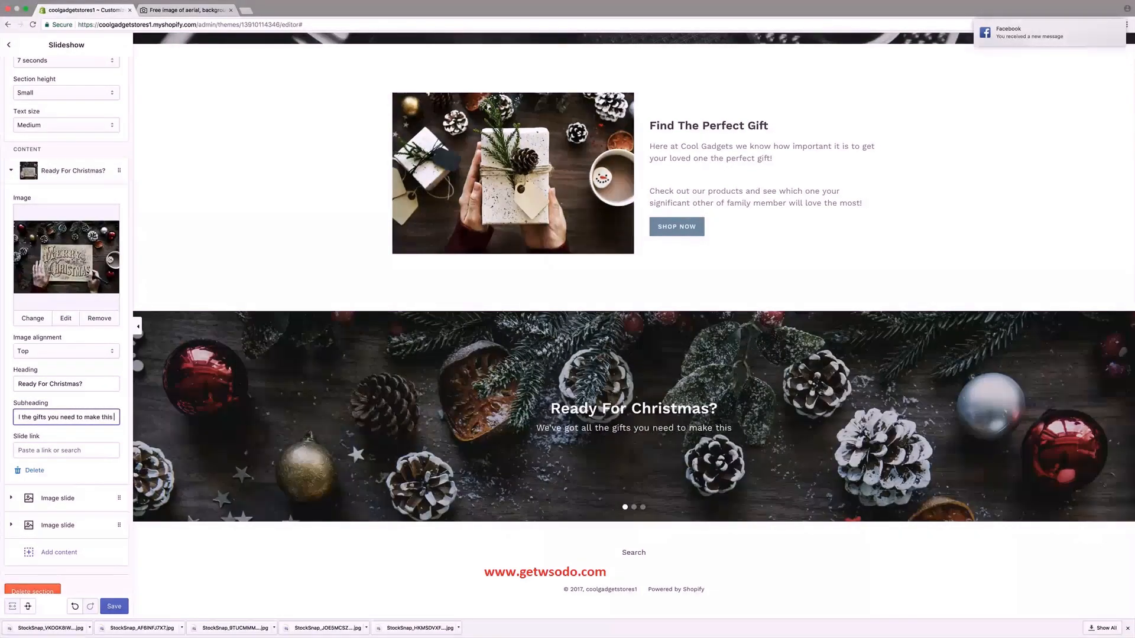
pyautogui.write('christmas a perfect one')
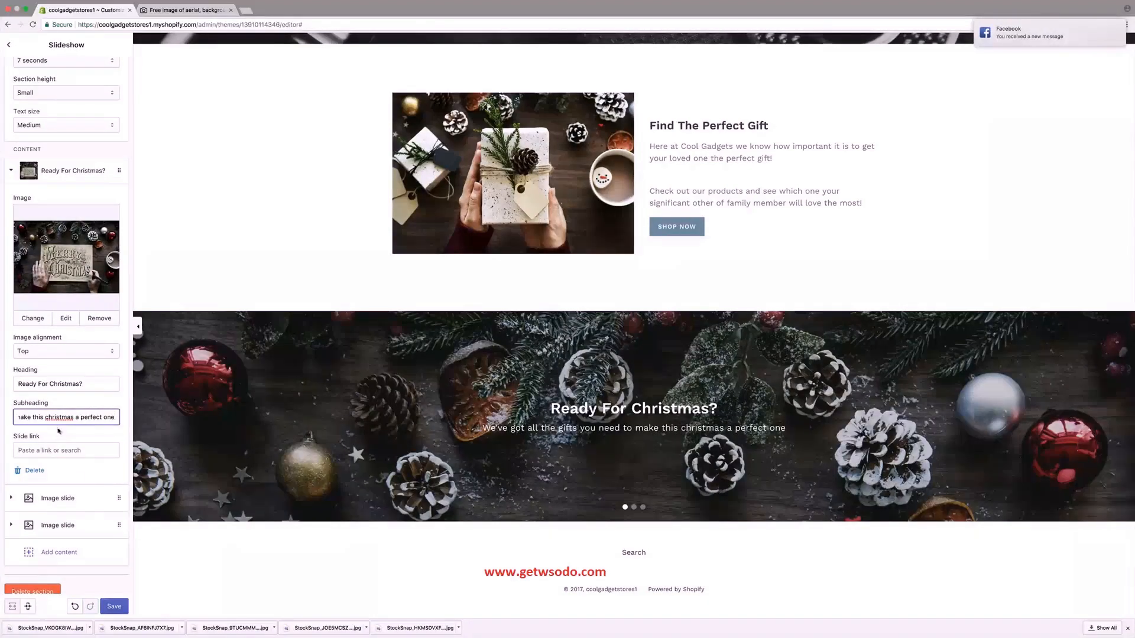
pyautogui.press('BackSpace')
pyautogui.write('C')
# Link the first slide to All Products and save the slideshow changes.
pyautogui.click(66, 450)
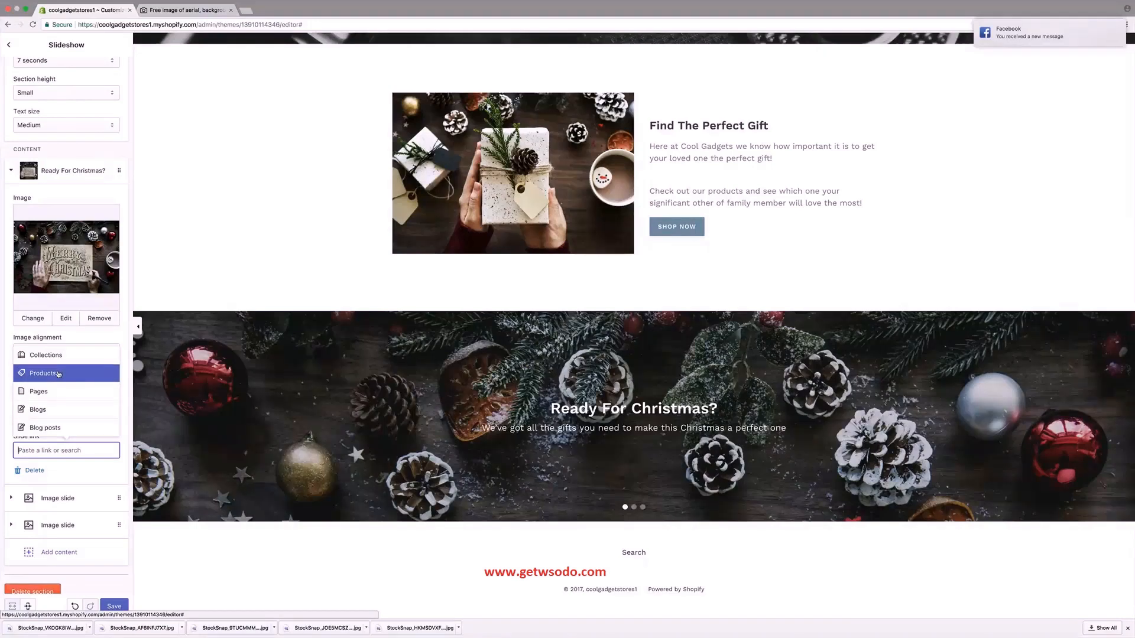
pyautogui.click(58, 374)
pyautogui.click(47, 425)
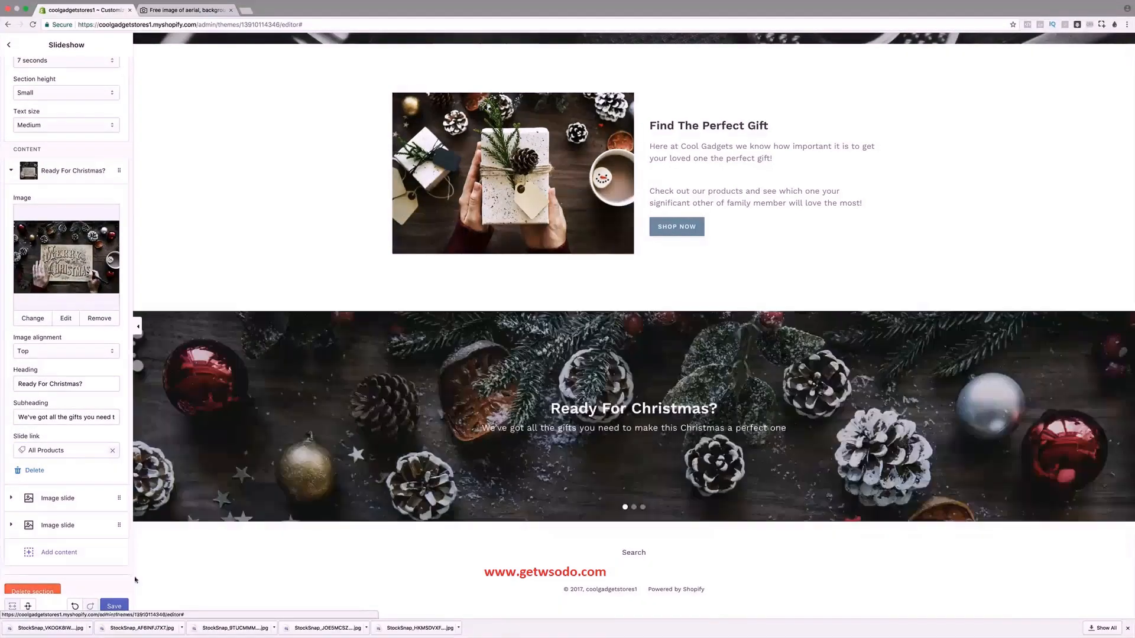
pyautogui.click(114, 606)
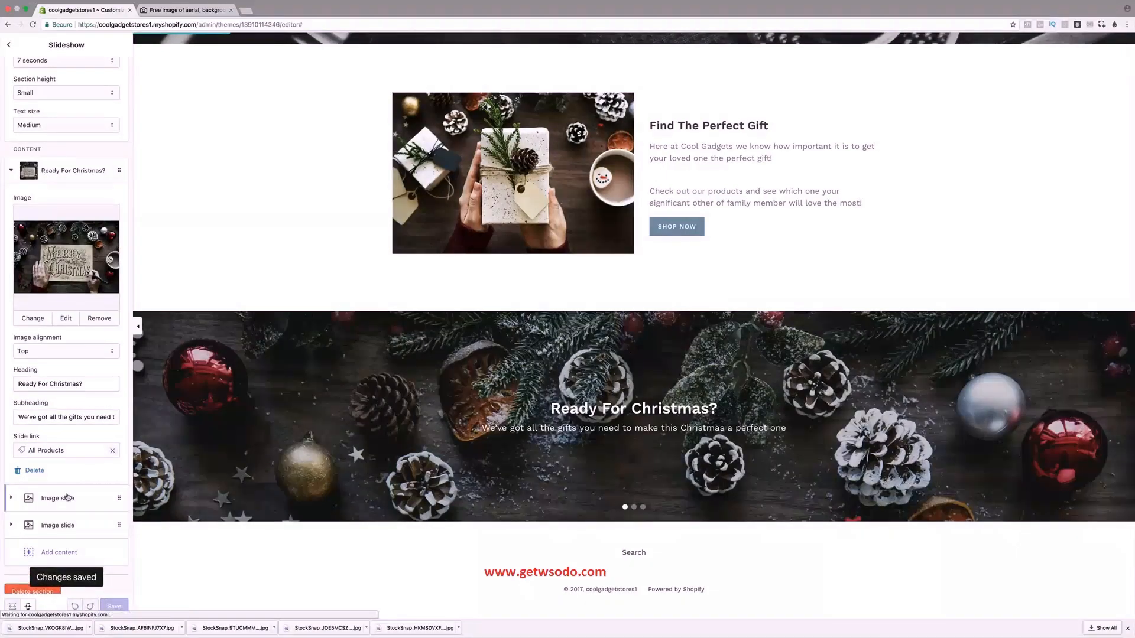
# Open the second slide's settings and start selecting its image from the image library.
pyautogui.click(69, 498)
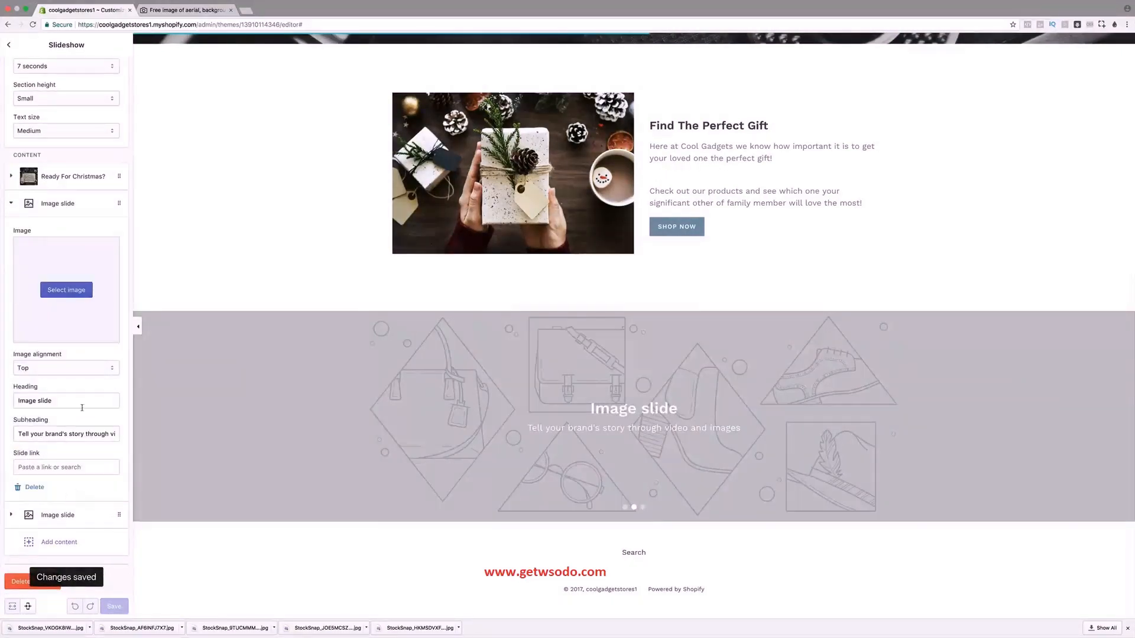
pyautogui.click(66, 289)
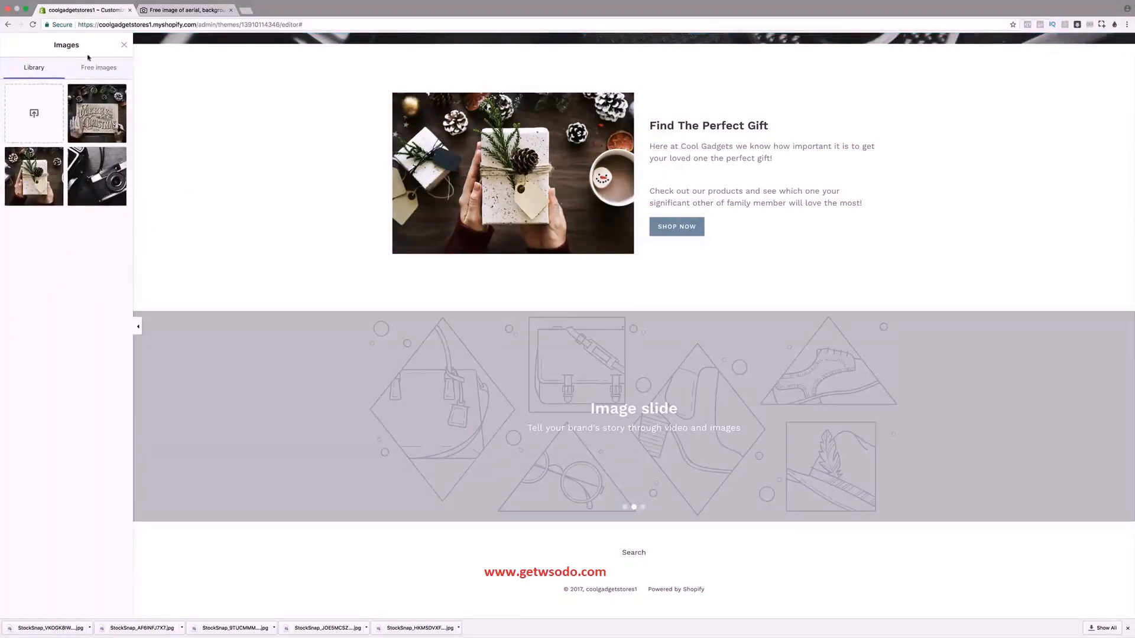
# Try twice to upload a new image from Downloads for the second slide.
pyautogui.click(41, 110)
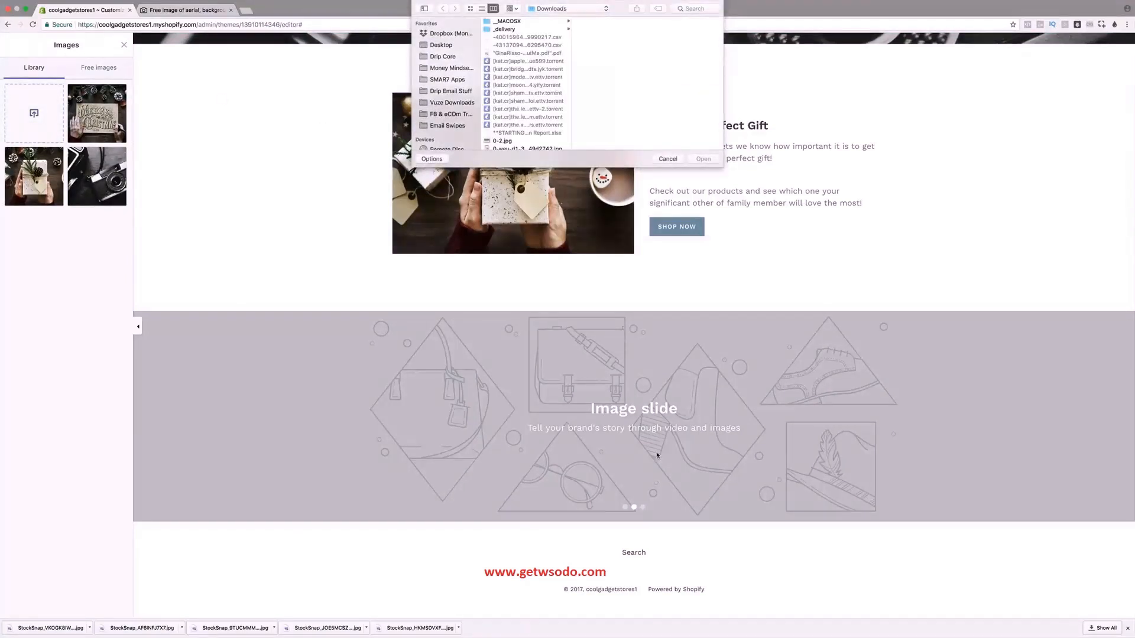
pyautogui.click(830, 618)
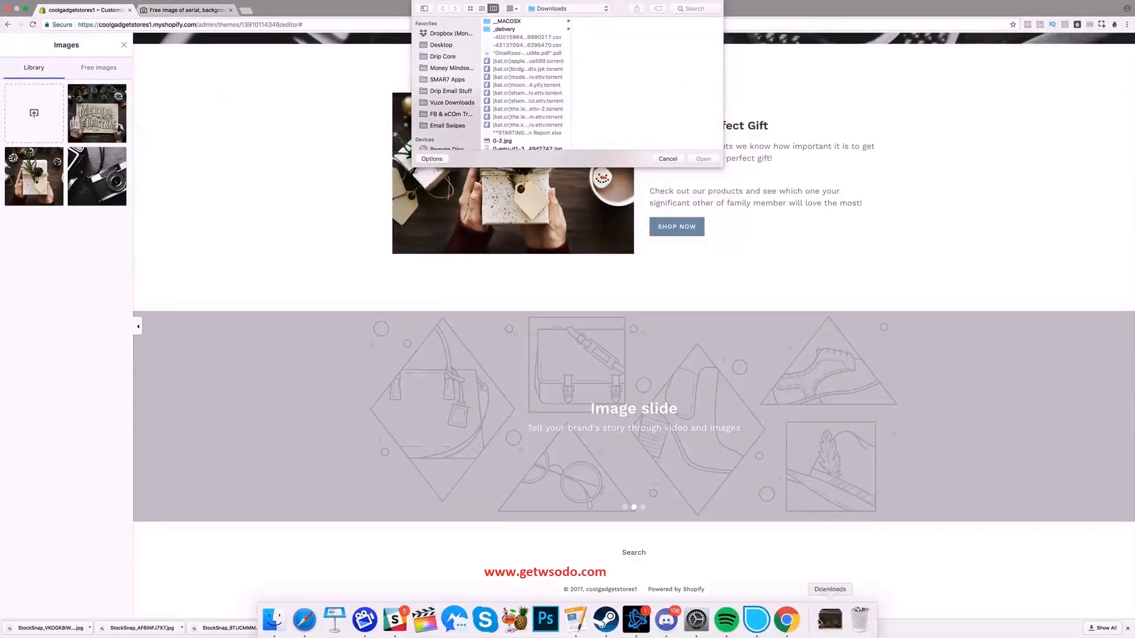
pyautogui.moveTo(832, 554); pyautogui.dragTo(579, 112)
pyautogui.click(703, 159)
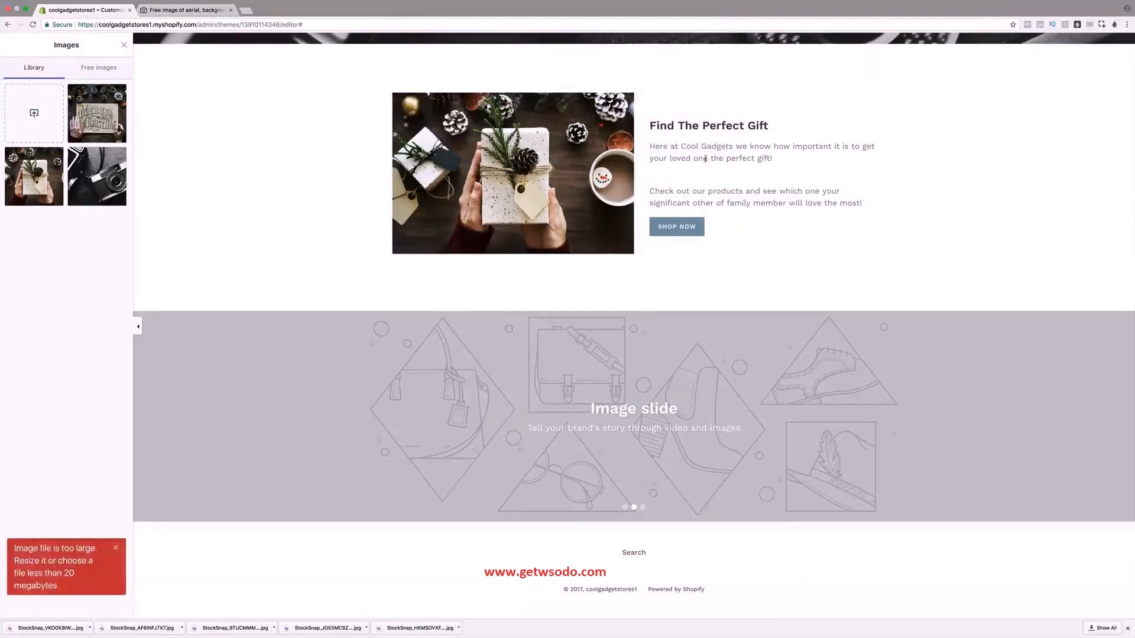
pyautogui.click(26, 117)
pyautogui.click(830, 619)
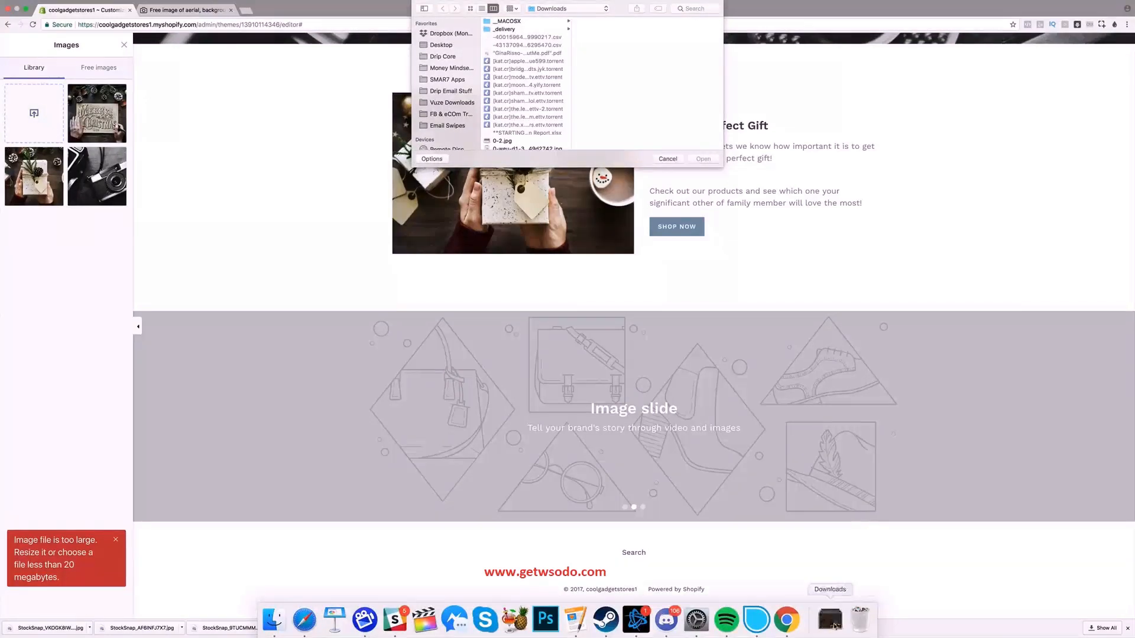
pyautogui.moveTo(839, 590); pyautogui.dragTo(592, 84)
pyautogui.click(703, 158)
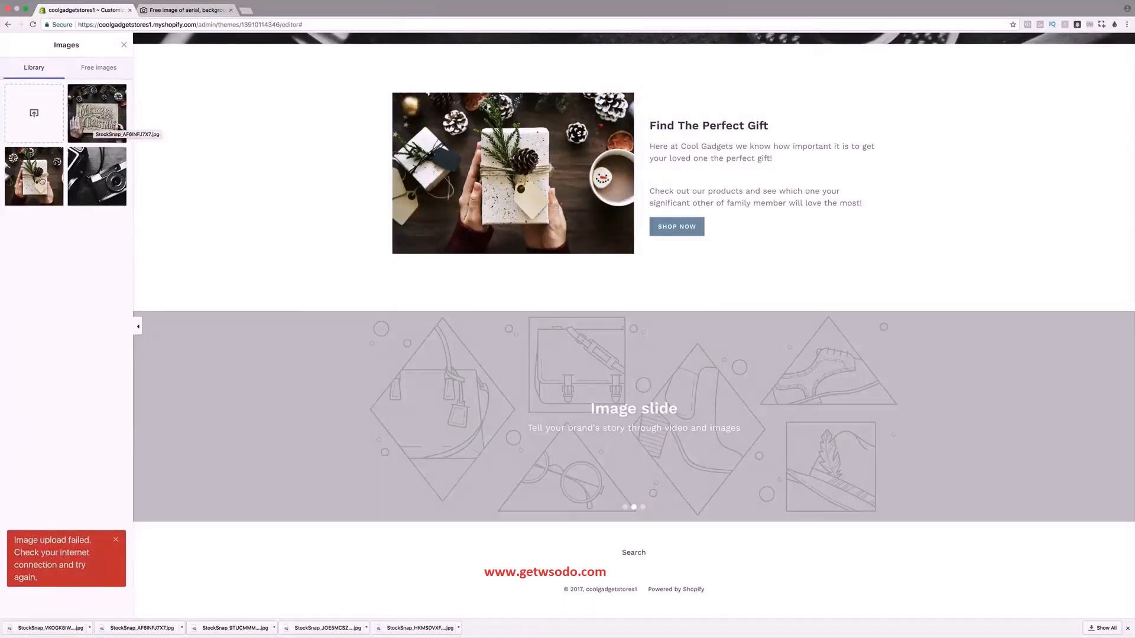
# Use the library's existing photo of hands holding a wrapped gift for the second slide and set its image alignment to Middle.
pyautogui.click(34, 176)
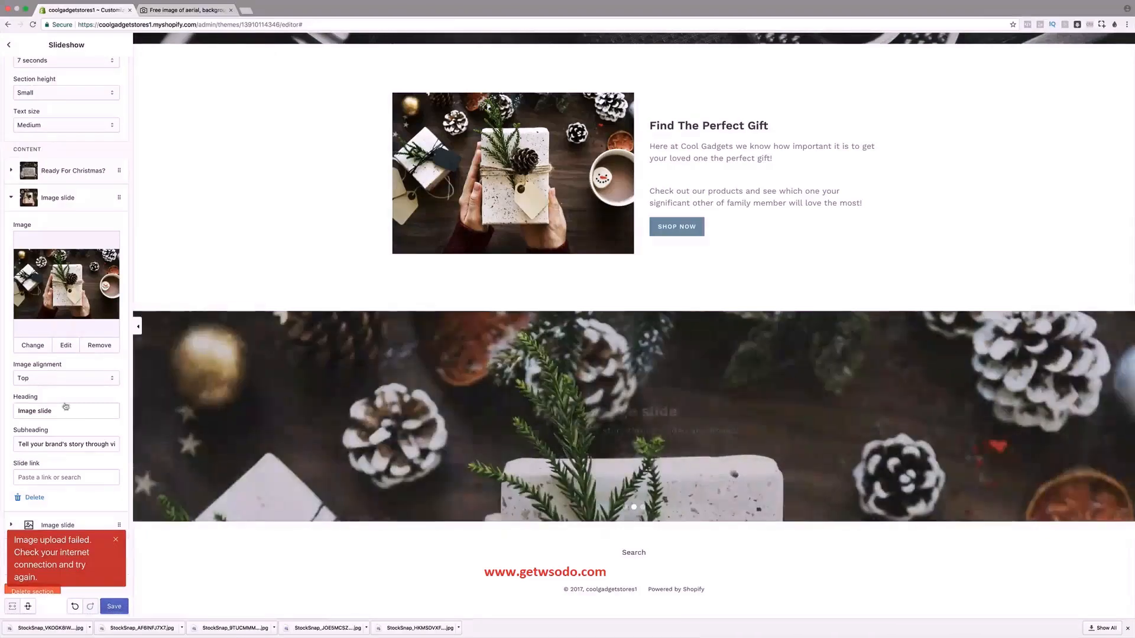
pyautogui.click(62, 380)
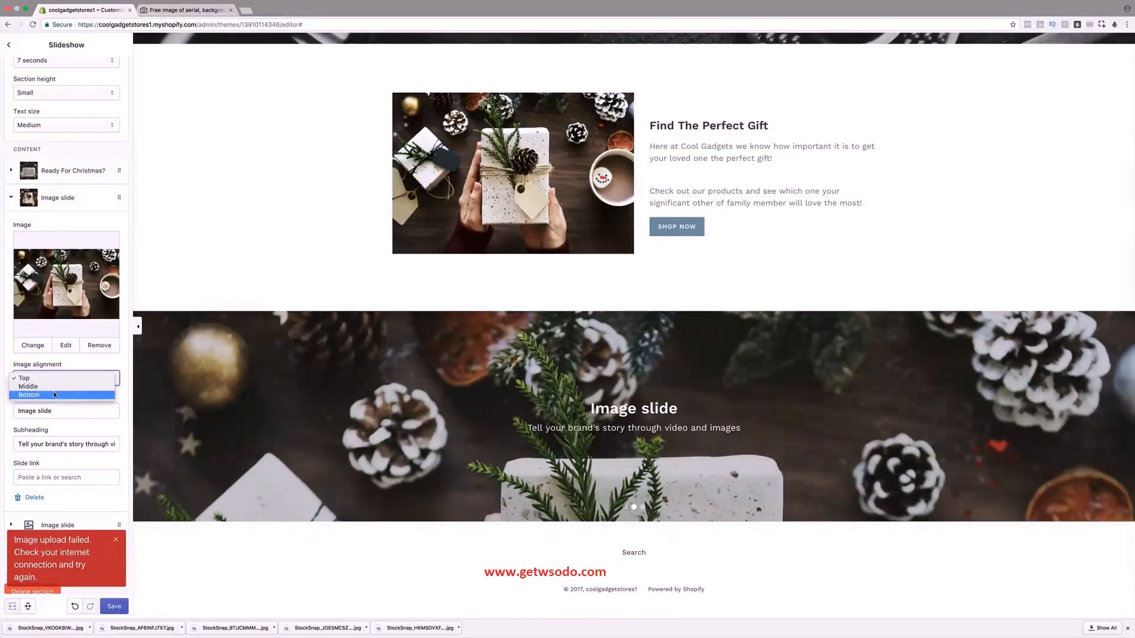
pyautogui.click(57, 385)
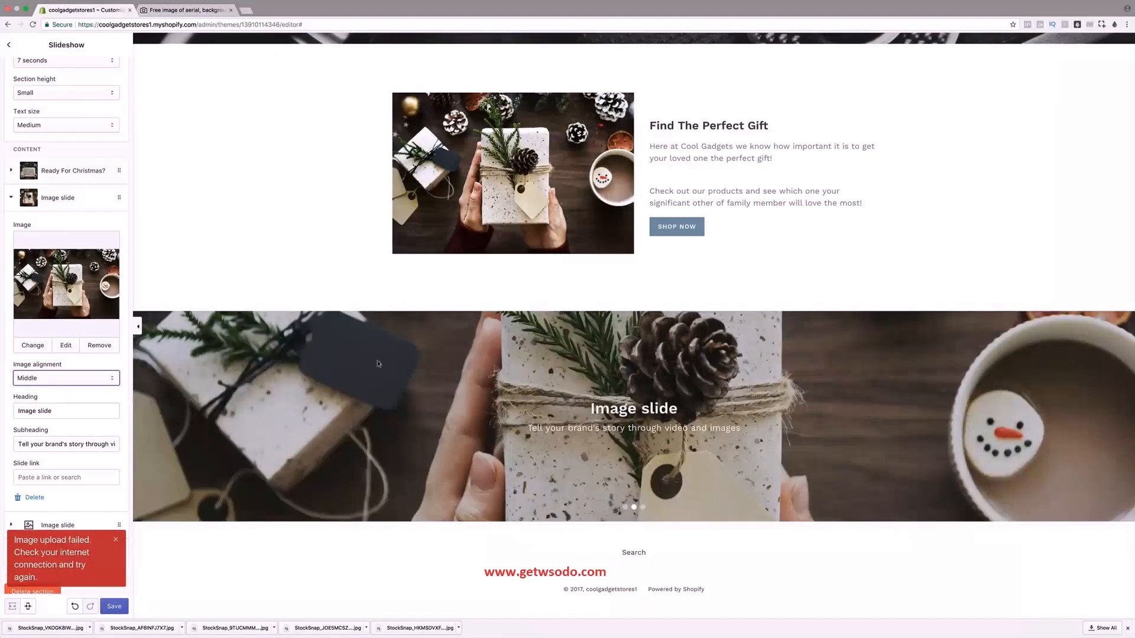
# Reuse the first slide's heading "Ready For Christmas?" as the second slide's heading and dismiss the upload error.
pyautogui.click(59, 170)
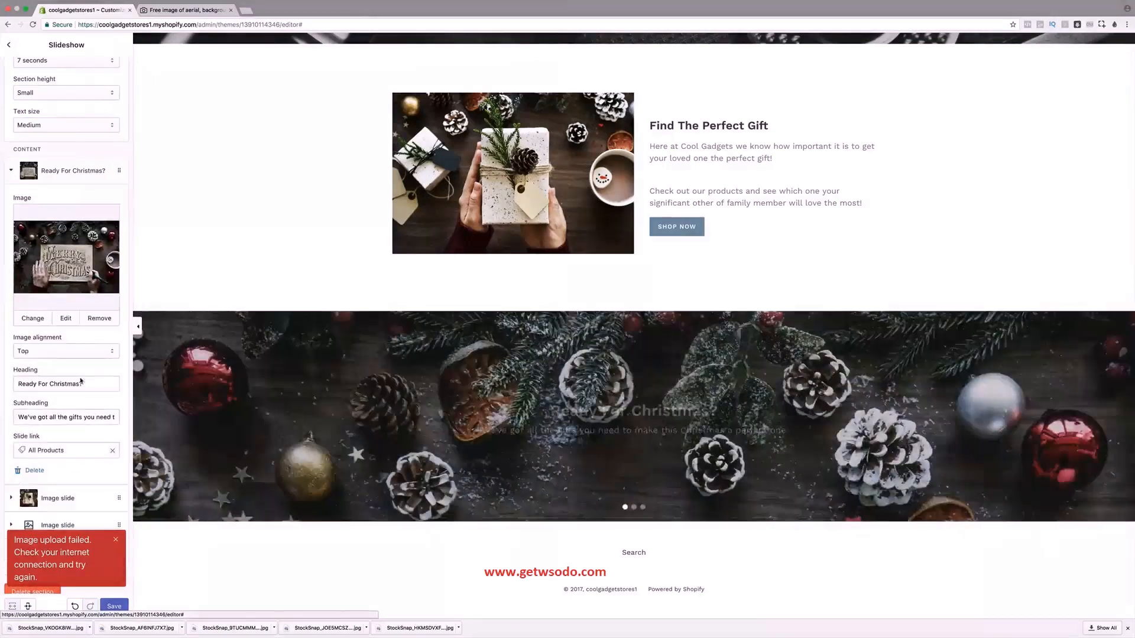
pyautogui.click(115, 541)
pyautogui.click(59, 498)
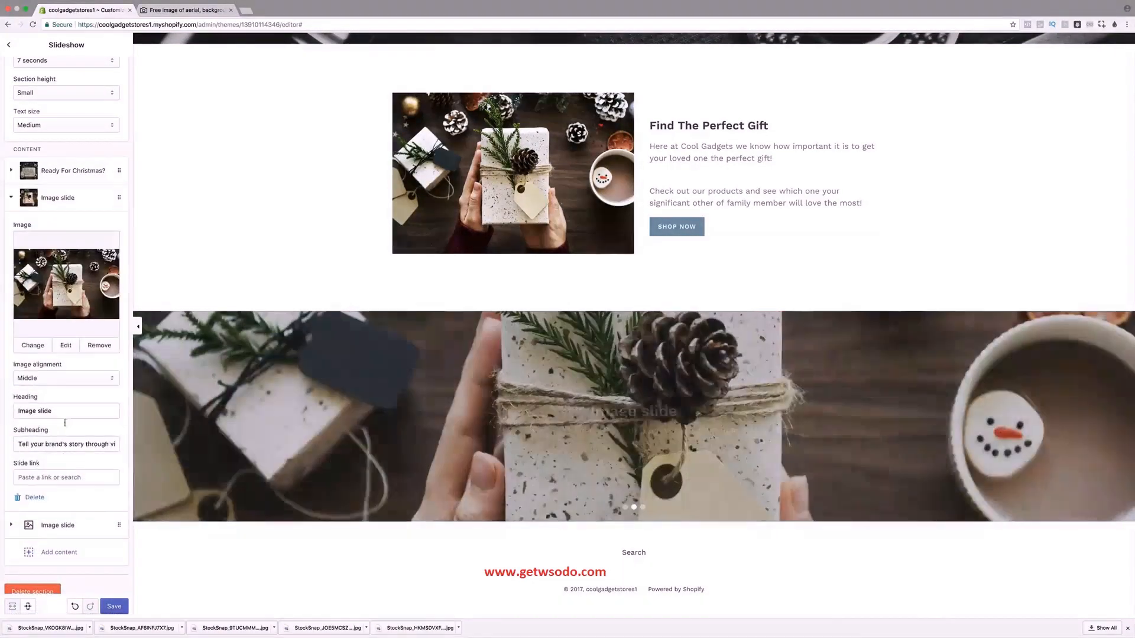
pyautogui.tripleClick(69, 410)
pyautogui.write('Ready For Christmas?')
# Copy the first slide's subheading about Christmas gifts and replace the second slide's subheading with it.
pyautogui.click(58, 171)
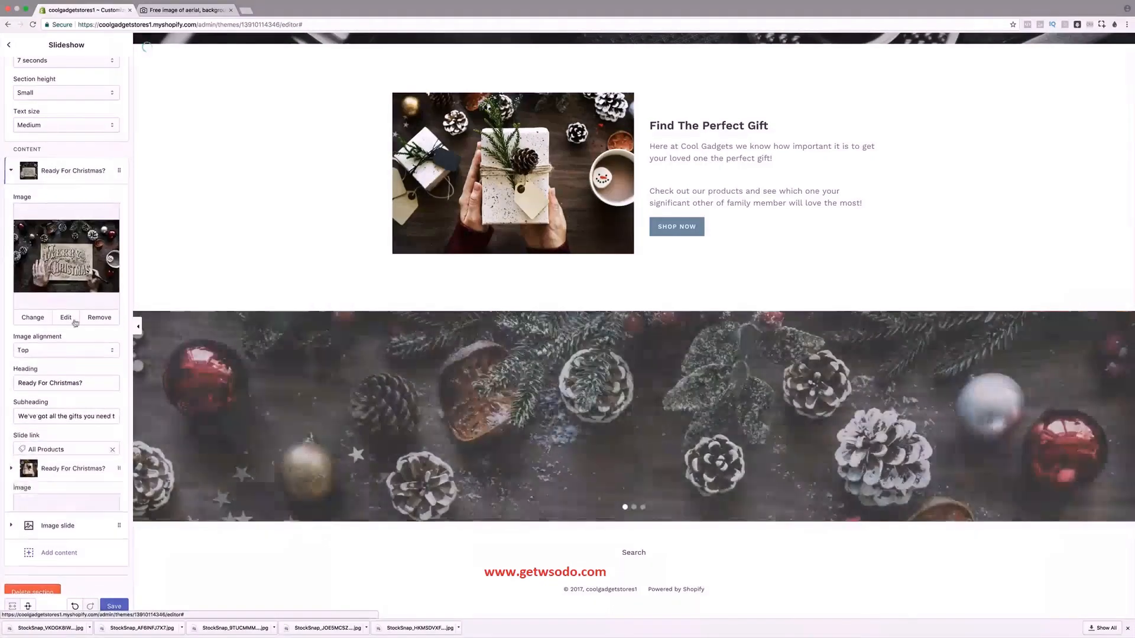
pyautogui.tripleClick(59, 417)
pyautogui.press('super+c')
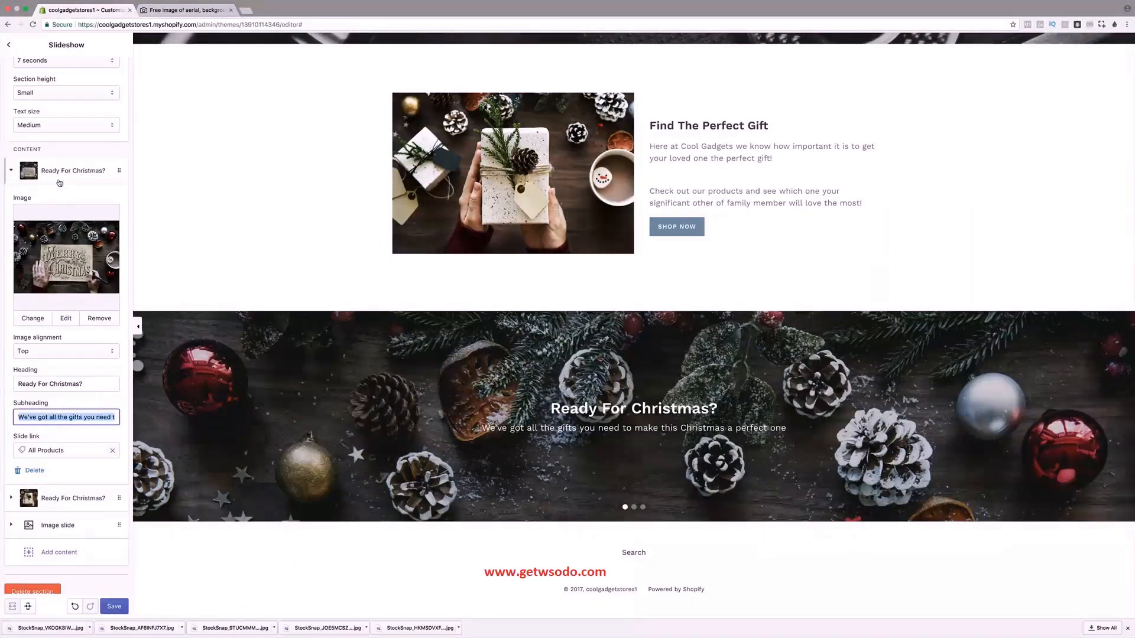
pyautogui.click(60, 177)
pyautogui.click(69, 254)
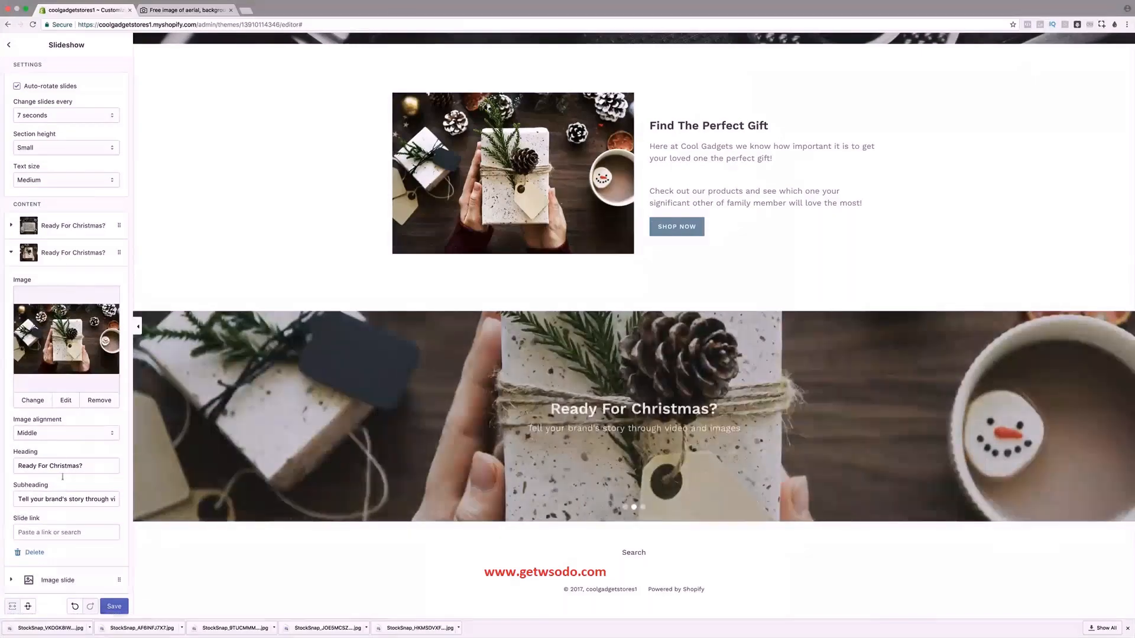
pyautogui.tripleClick(62, 499)
pyautogui.press('super+v')
# Link the second slide to All Products and save the slideshow changes.
pyautogui.click(62, 532)
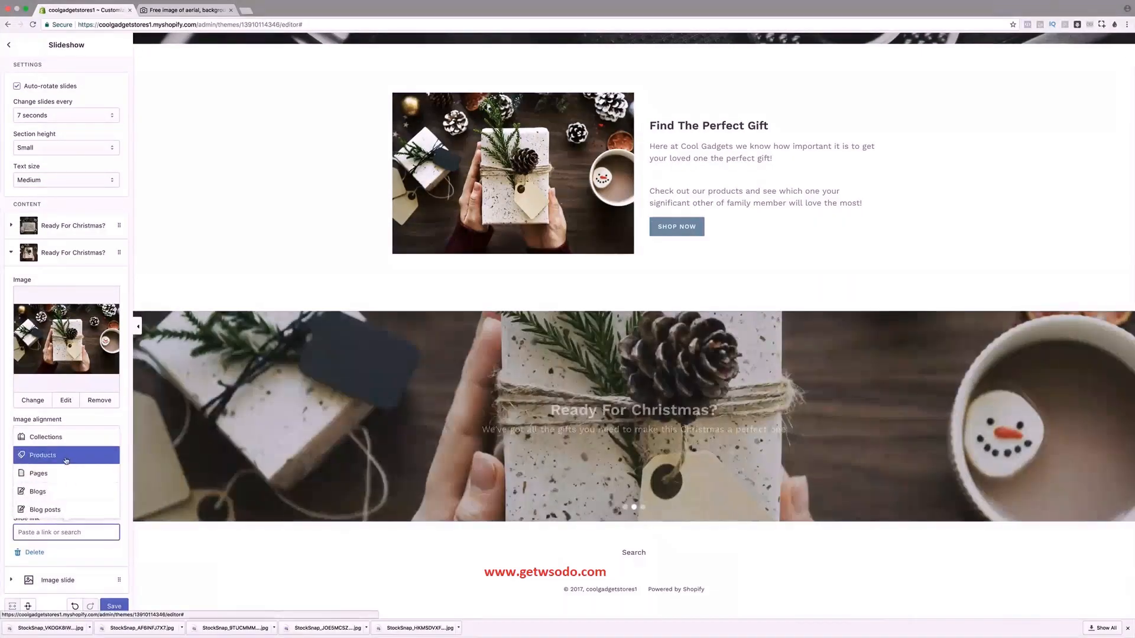
pyautogui.click(62, 459)
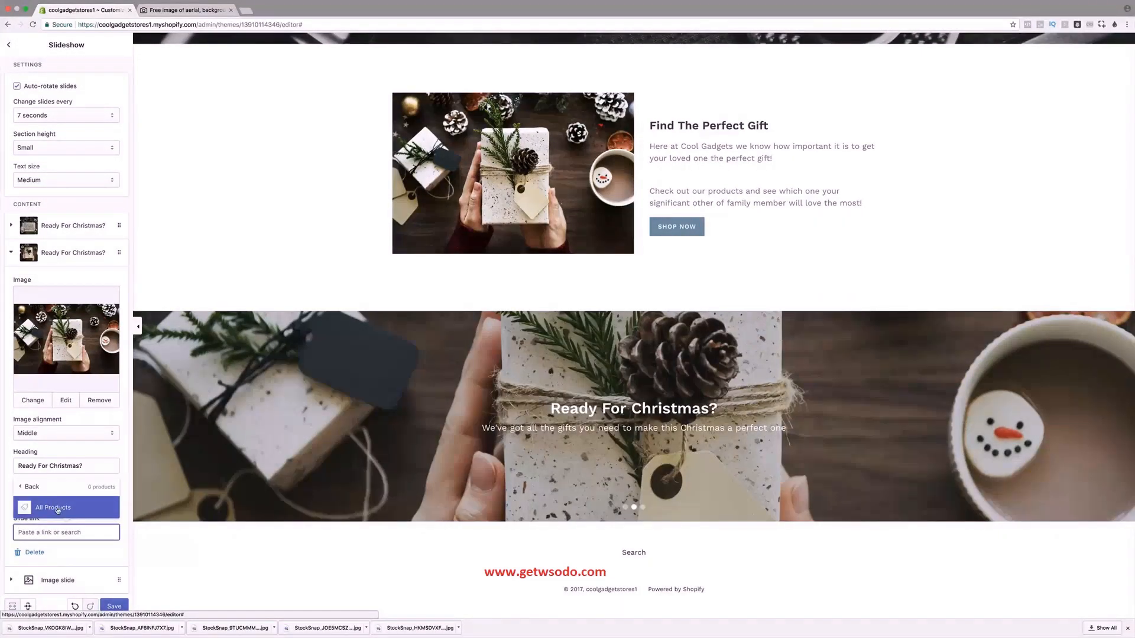
pyautogui.click(57, 509)
pyautogui.scroll(-2, 113, 572)
pyautogui.click(114, 603)
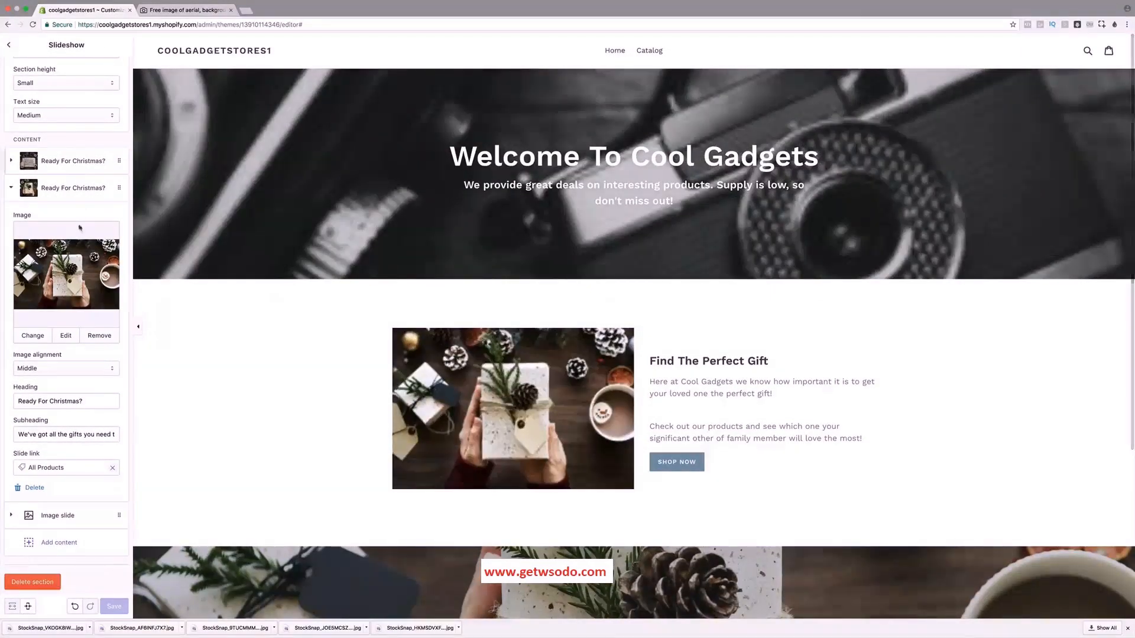
# Check the hidden Featured collection section's settings and leave the theme editor for the Themes page.
pyautogui.click(10, 45)
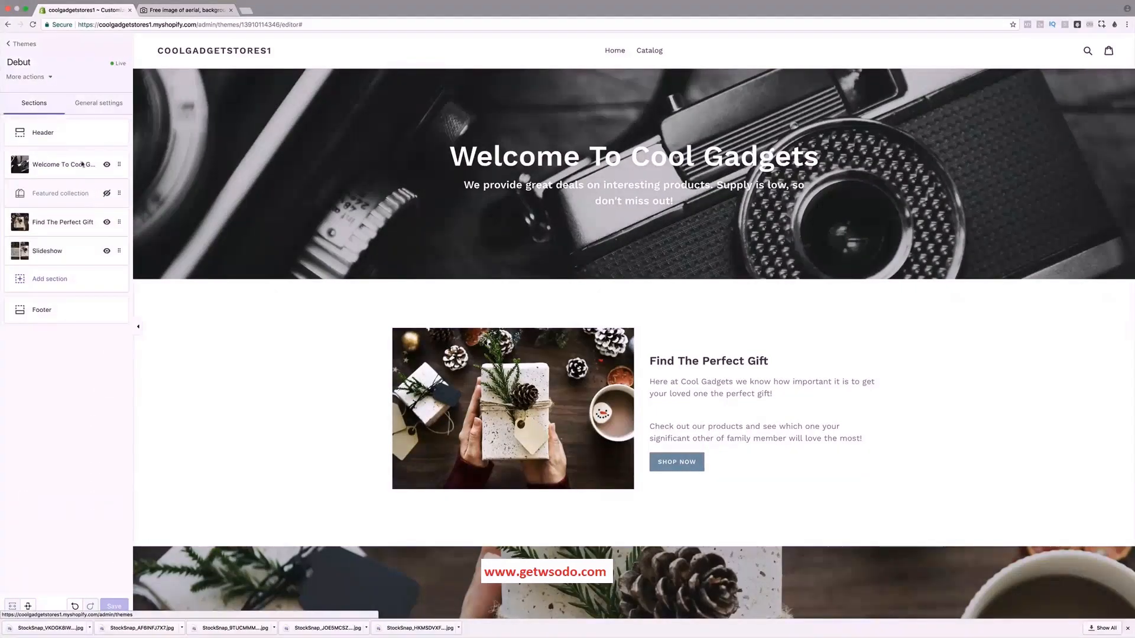
pyautogui.click(68, 193)
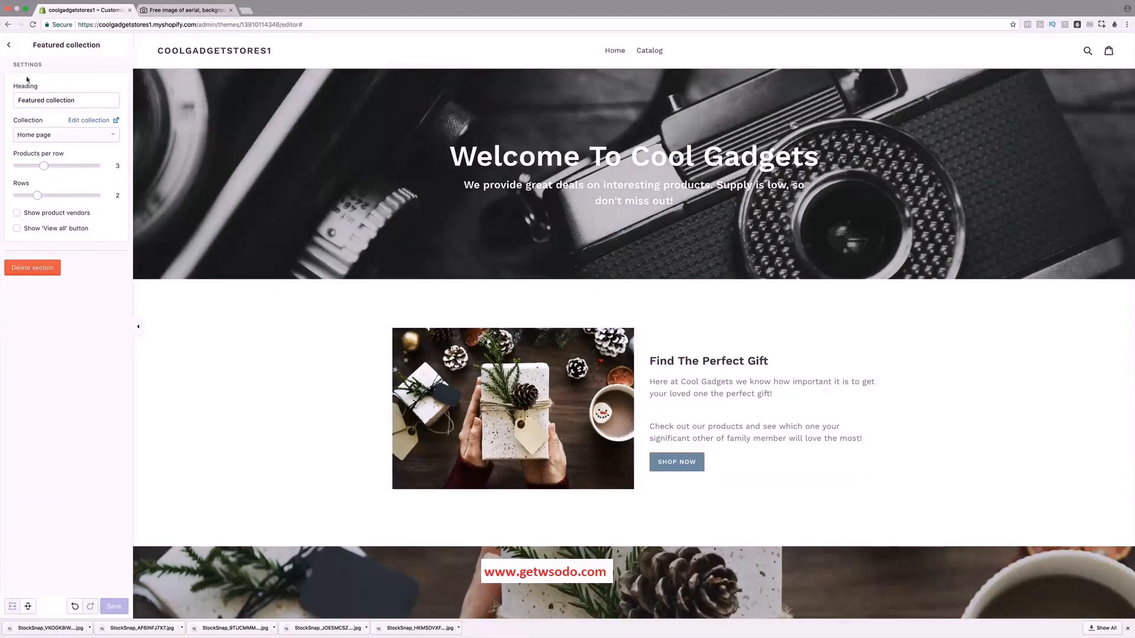
pyautogui.click(10, 47)
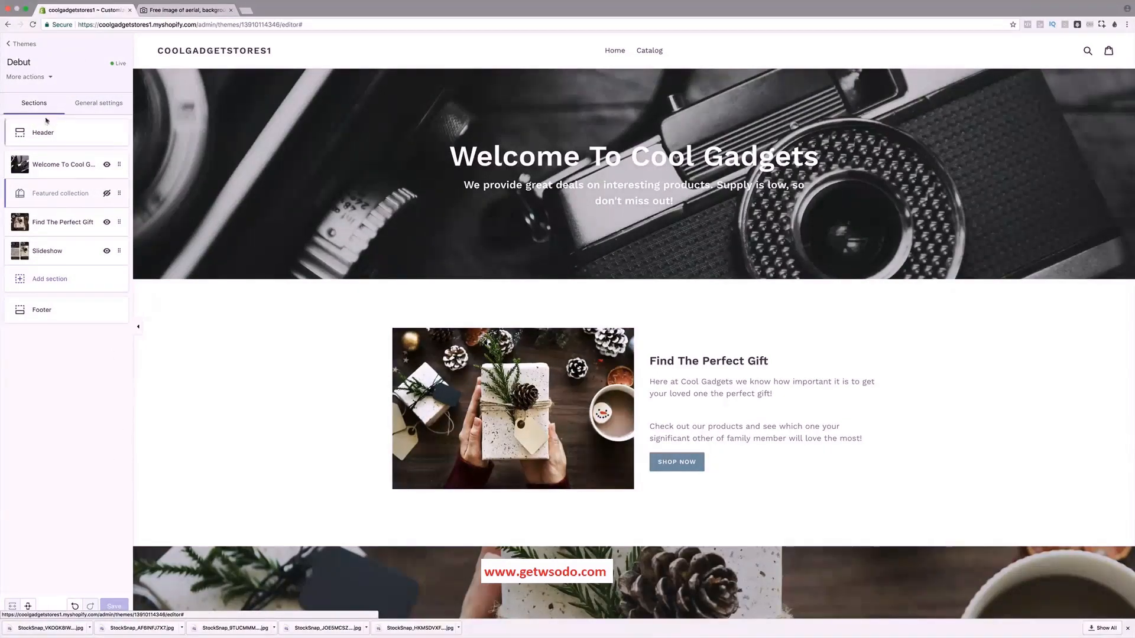
pyautogui.click(10, 45)
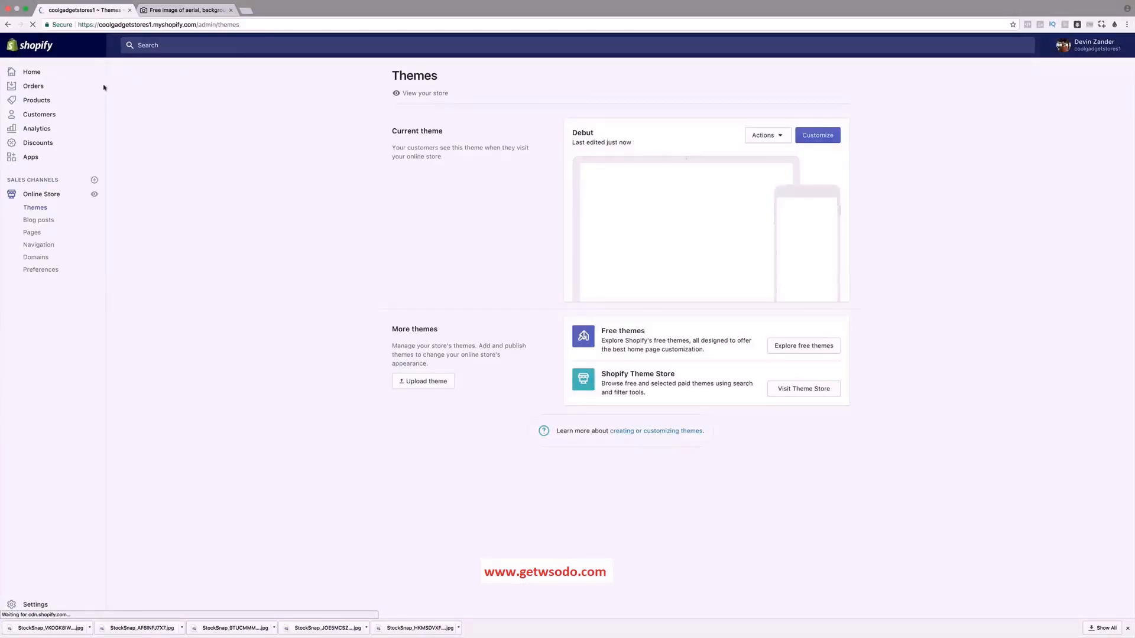
# View the online store and examine its home page from the welcome banner down to the slideshow.
pyautogui.click(94, 194)
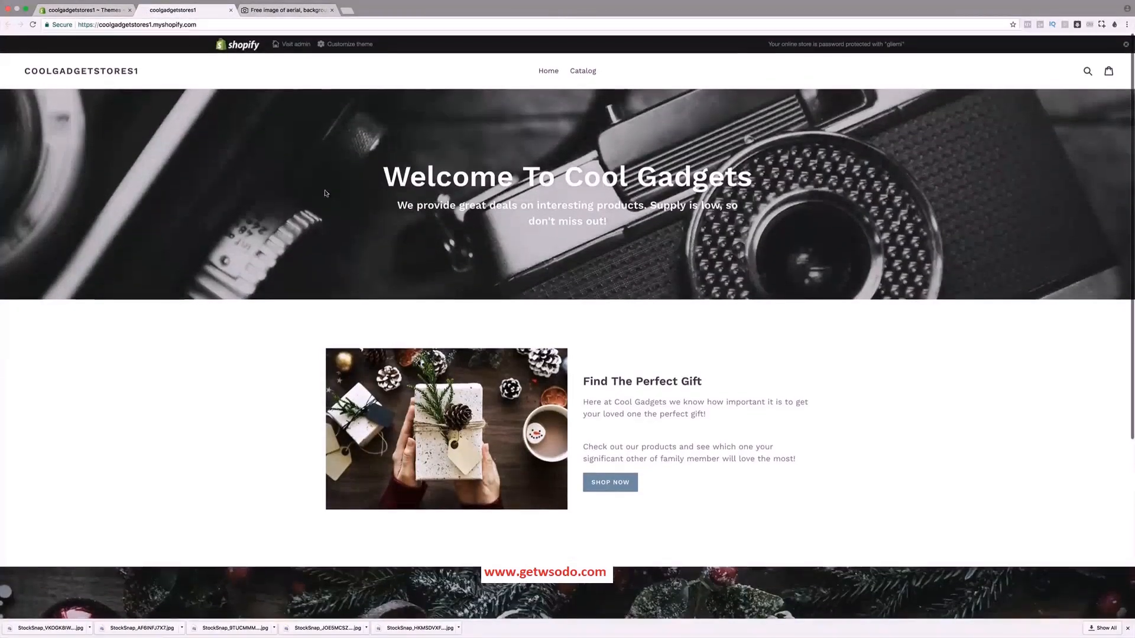
pyautogui.scroll(-5, 343, 186)
pyautogui.scroll(5, 646, 481)
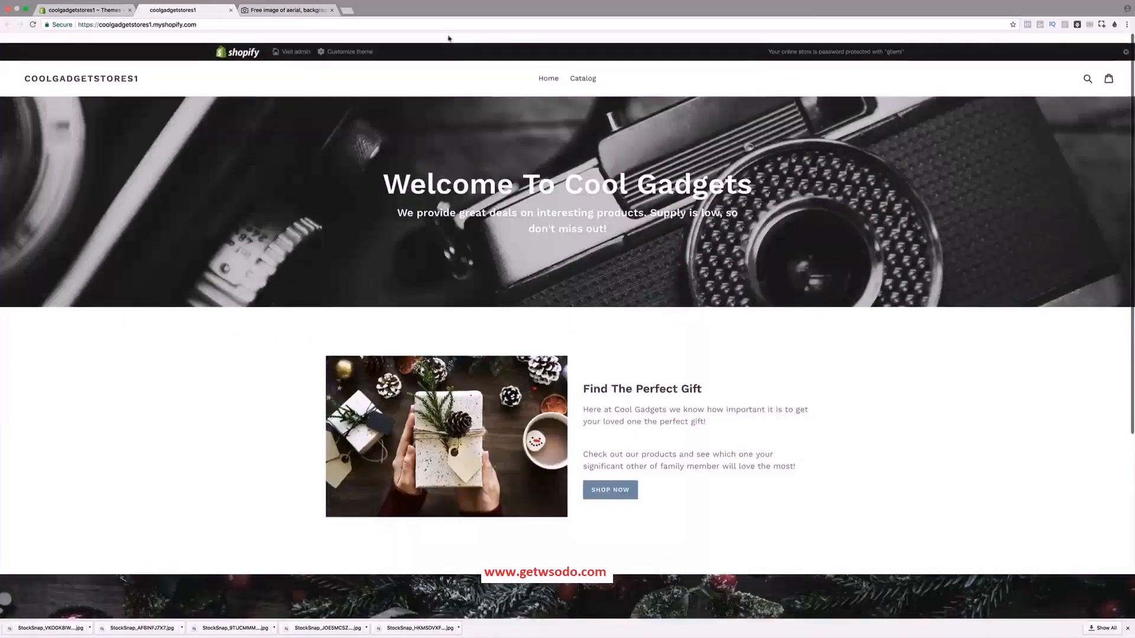
pyautogui.scroll(-3, 512, 370)
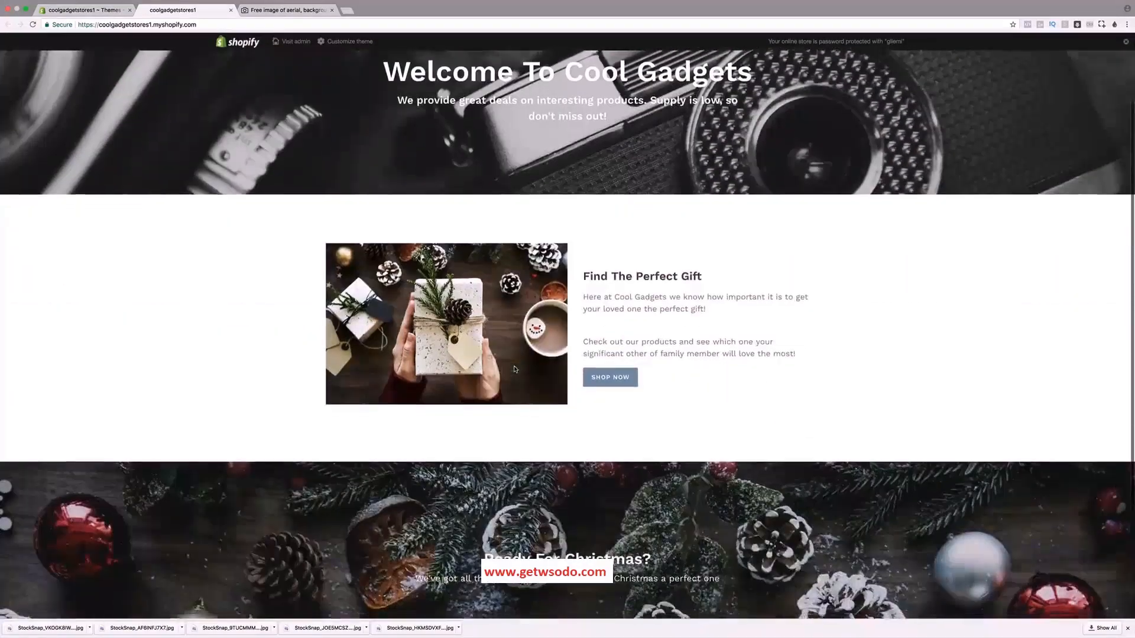
pyautogui.scroll(4, 211, 233)
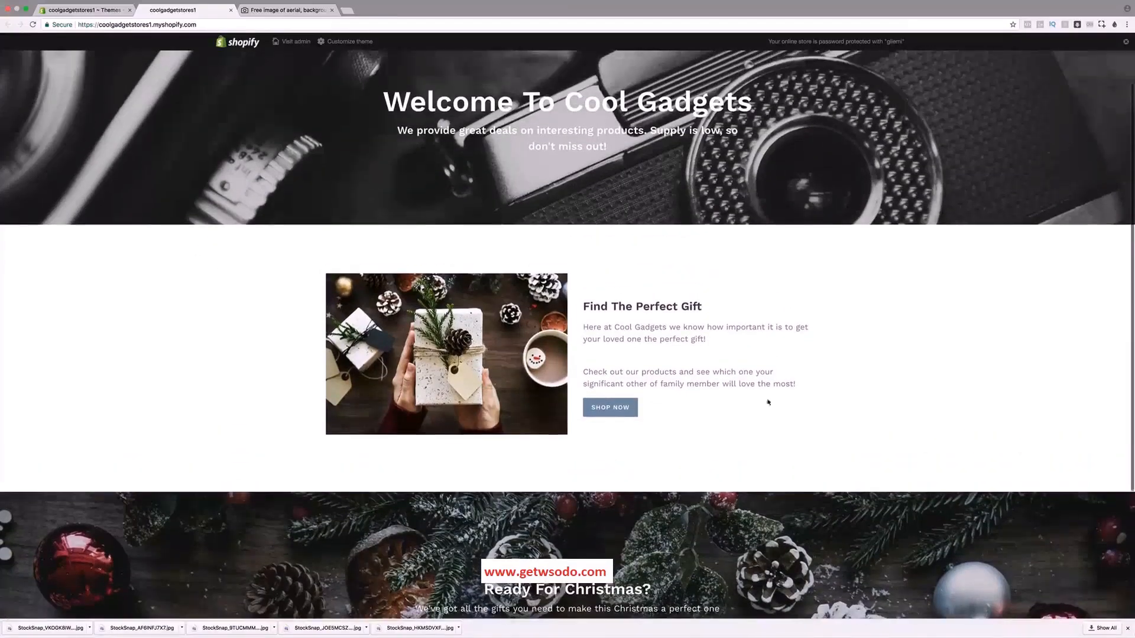
pyautogui.scroll(2, 437, 245)
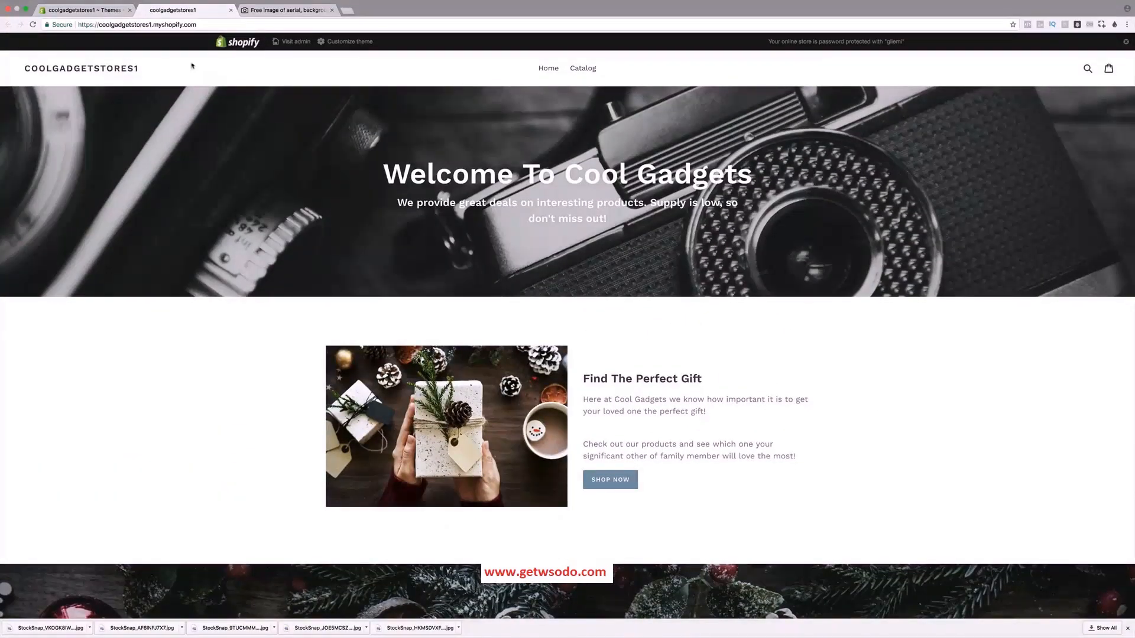
# Start a new online store page in the admin with the page.contact template and the title "Contact Us Page".
pyautogui.click(96, 11)
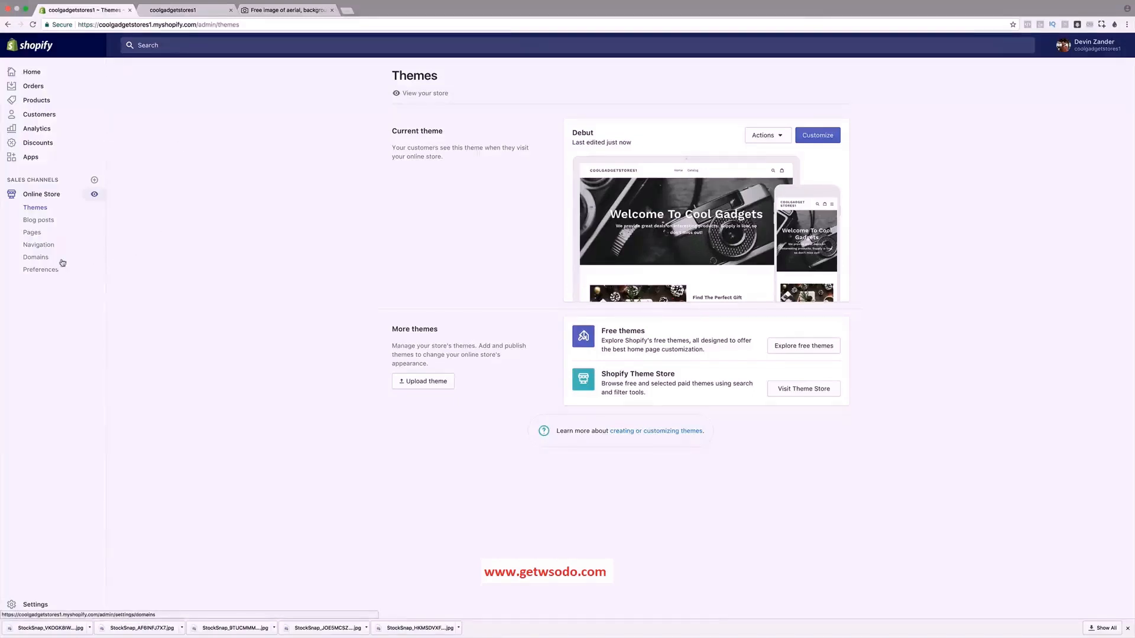
pyautogui.click(33, 232)
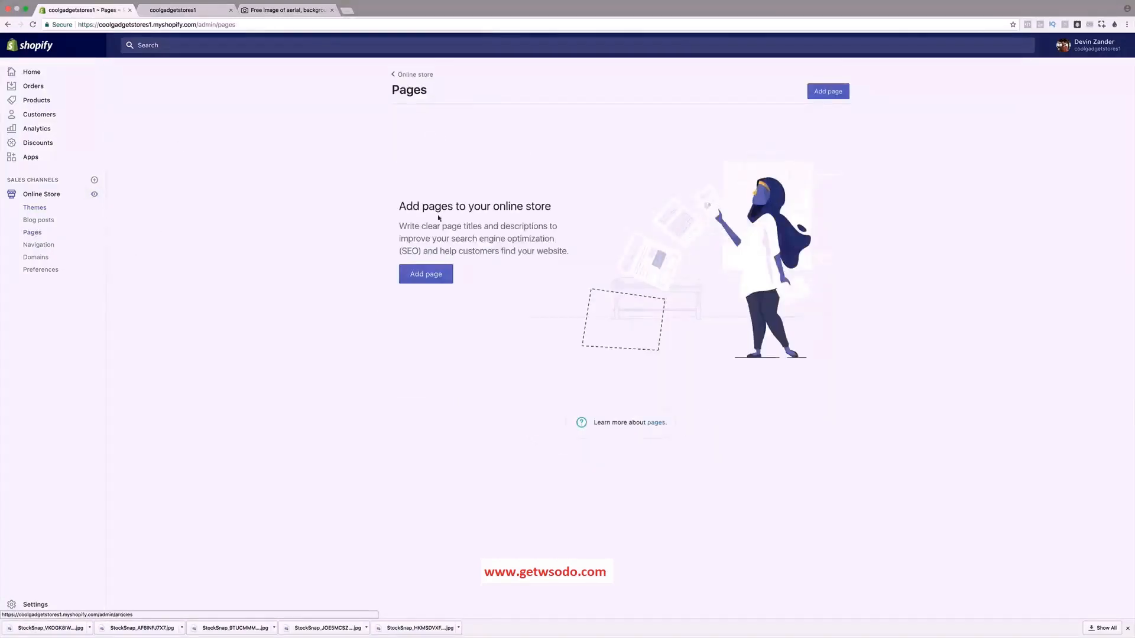
pyautogui.click(423, 286)
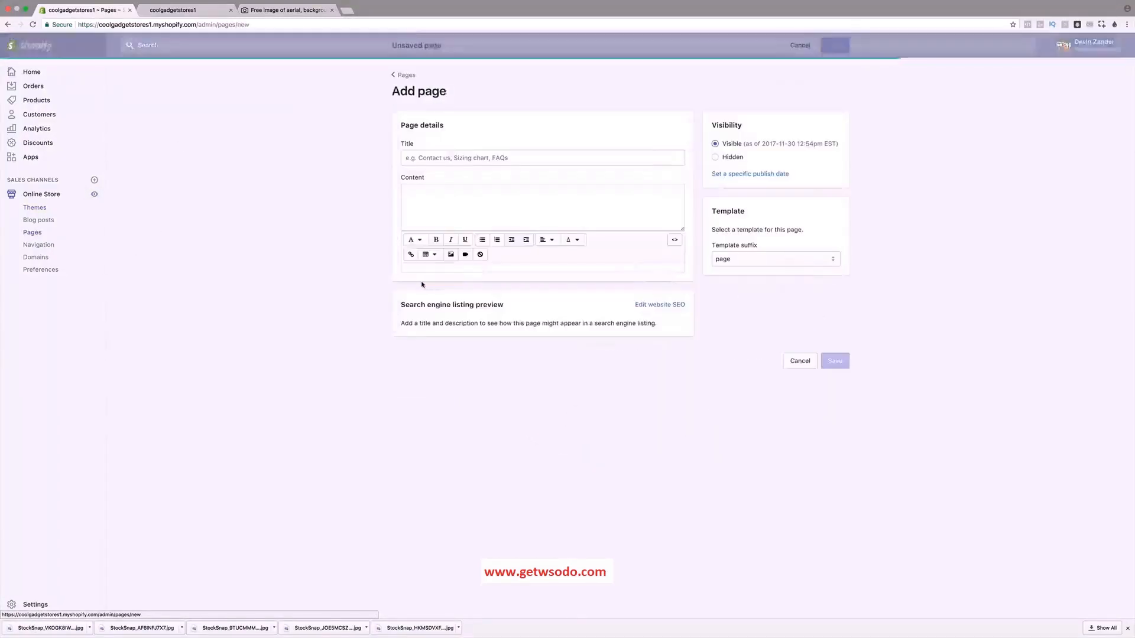
pyautogui.click(768, 258)
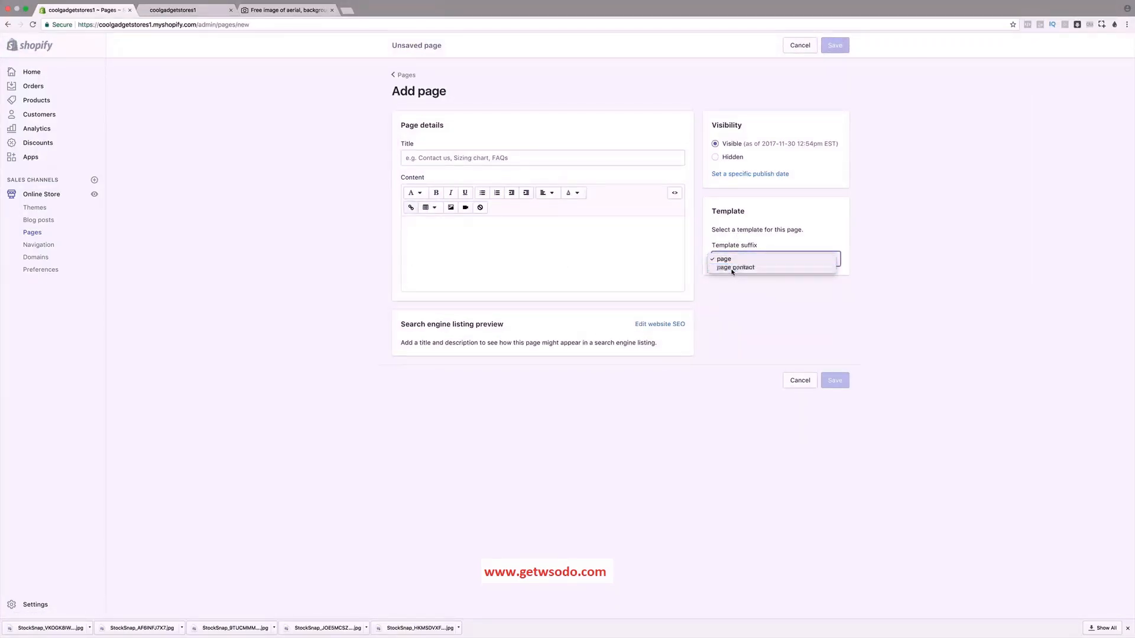
pyautogui.click(733, 269)
pyautogui.click(509, 159)
pyautogui.write('Contact Us Page')
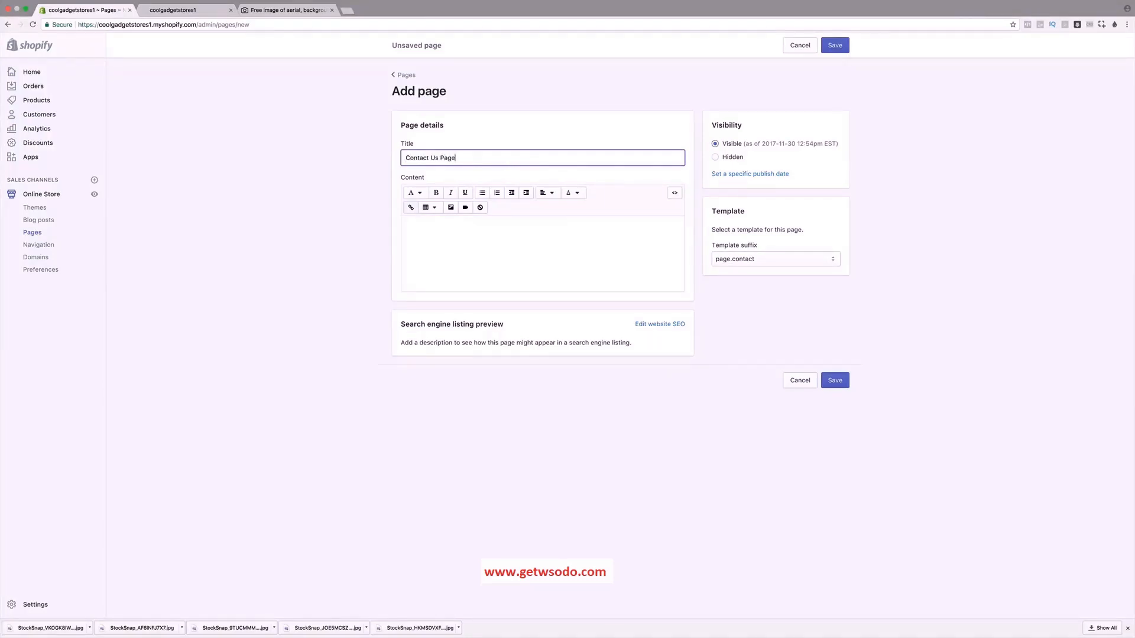
# Save the new Contact Us Page and view it on the online store.
pyautogui.click(834, 379)
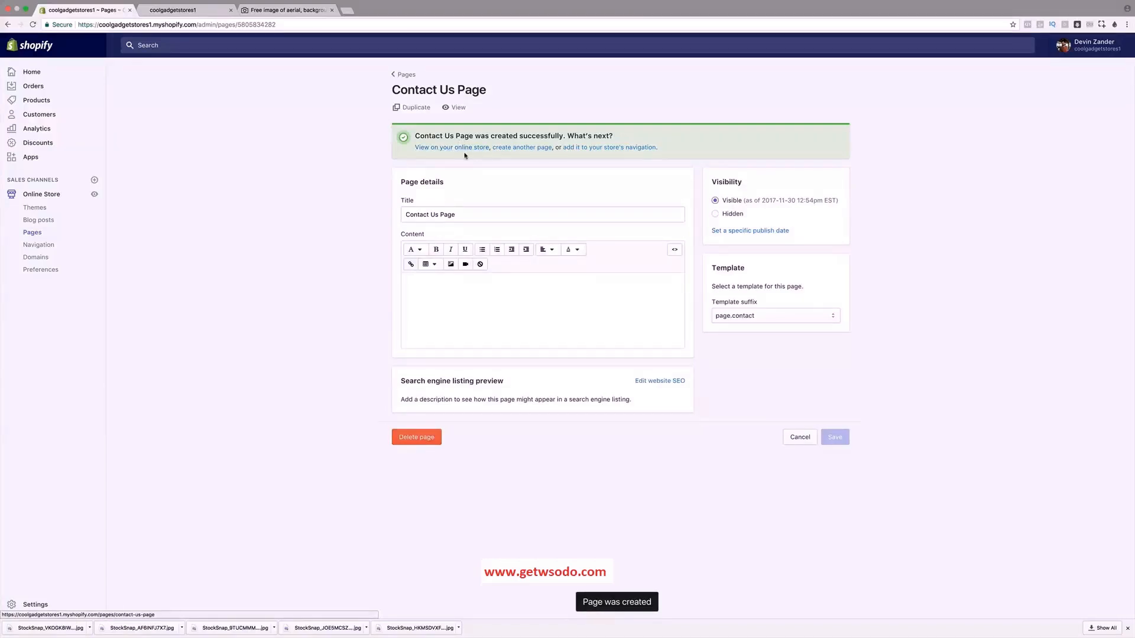
pyautogui.rightClick(464, 149)
pyautogui.click(476, 156)
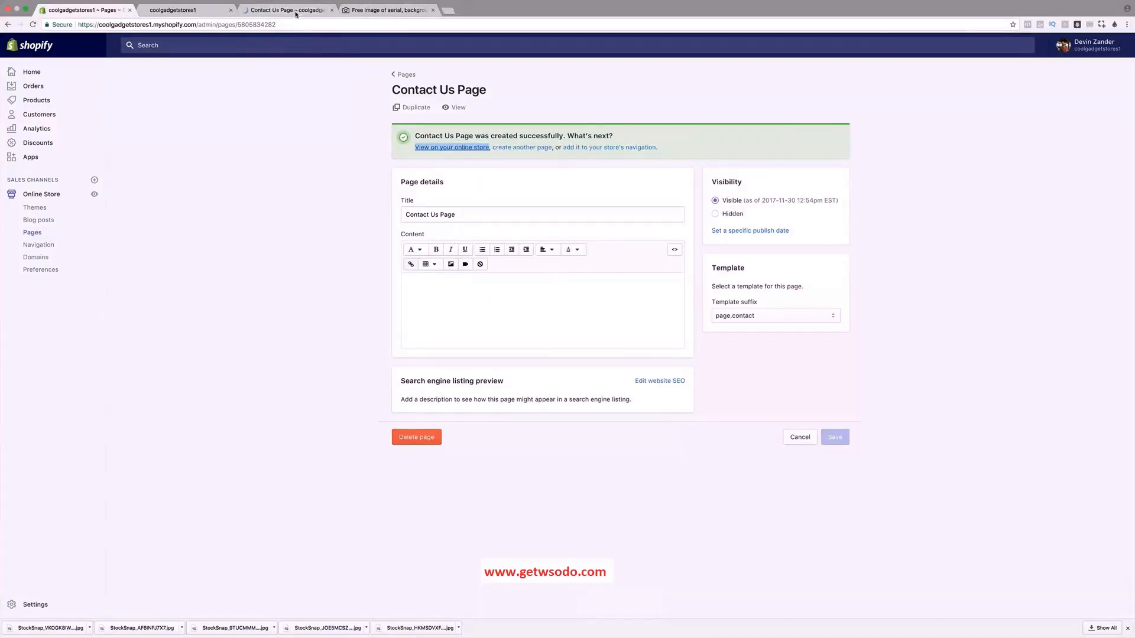
pyautogui.click(295, 12)
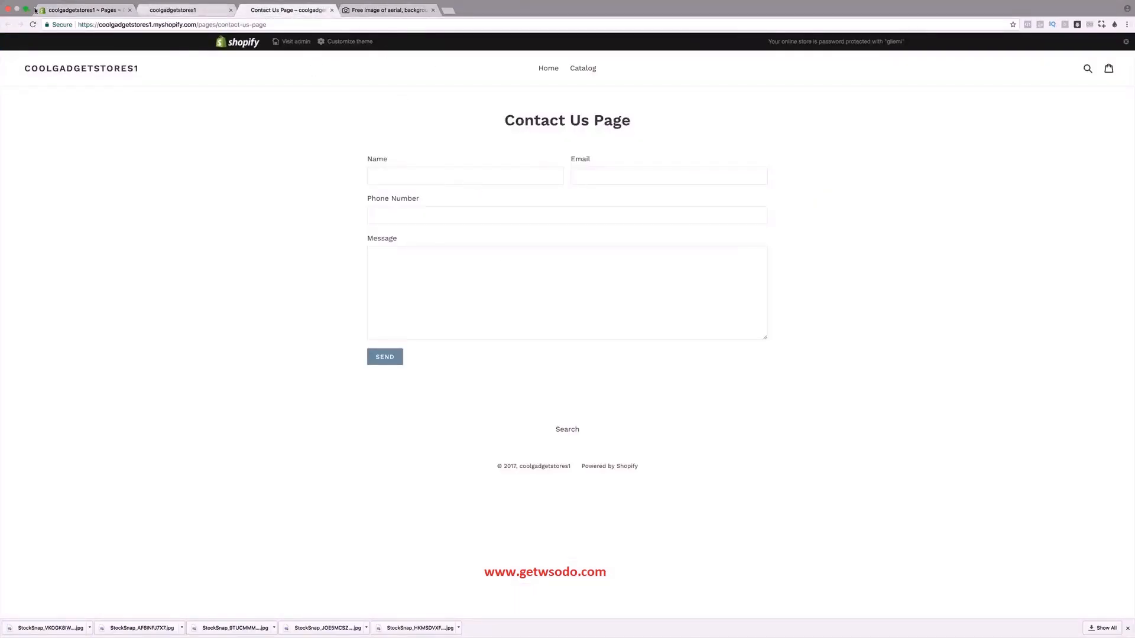
# Start a new item named "Contact Us" in the online store's Main menu navigation.
pyautogui.click(75, 9)
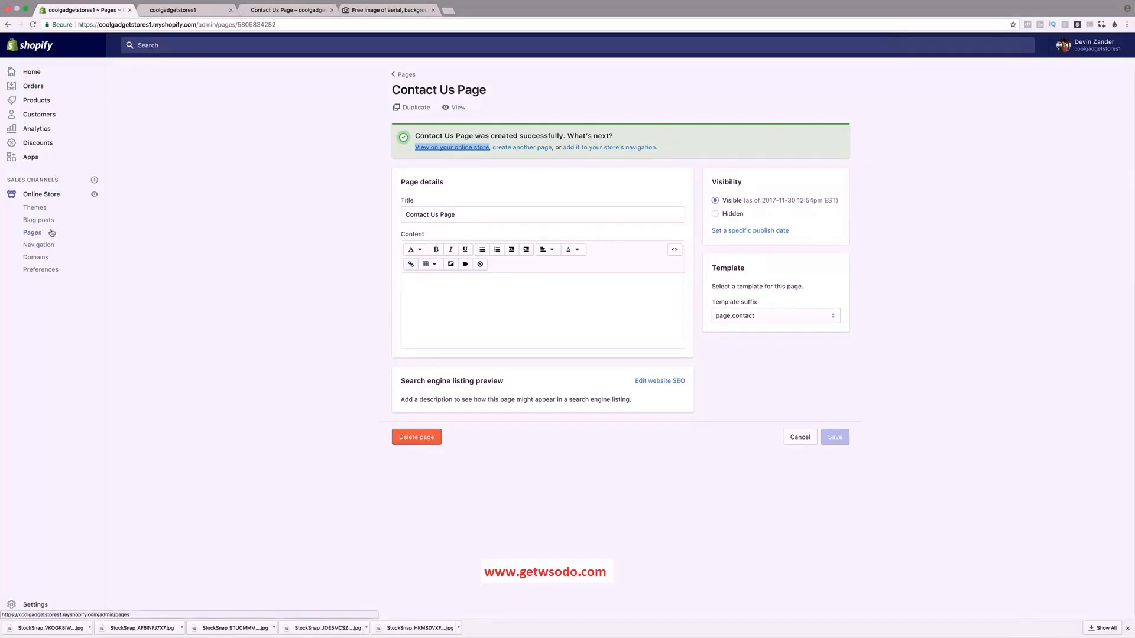
pyautogui.click(41, 250)
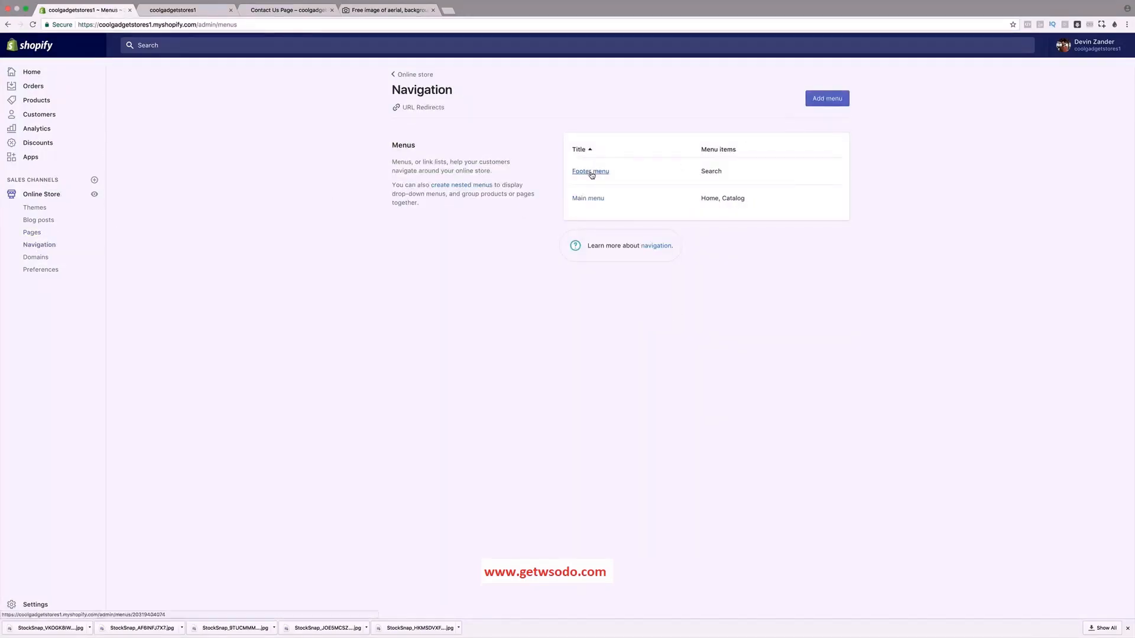
pyautogui.click(589, 199)
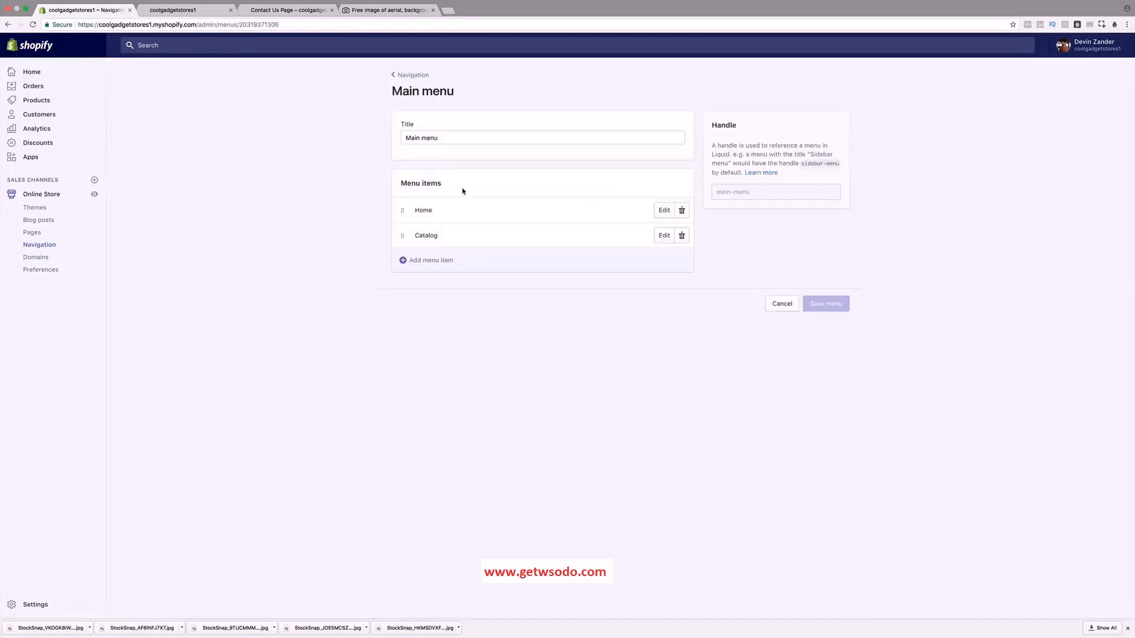
pyautogui.click(430, 261)
pyautogui.click(478, 328)
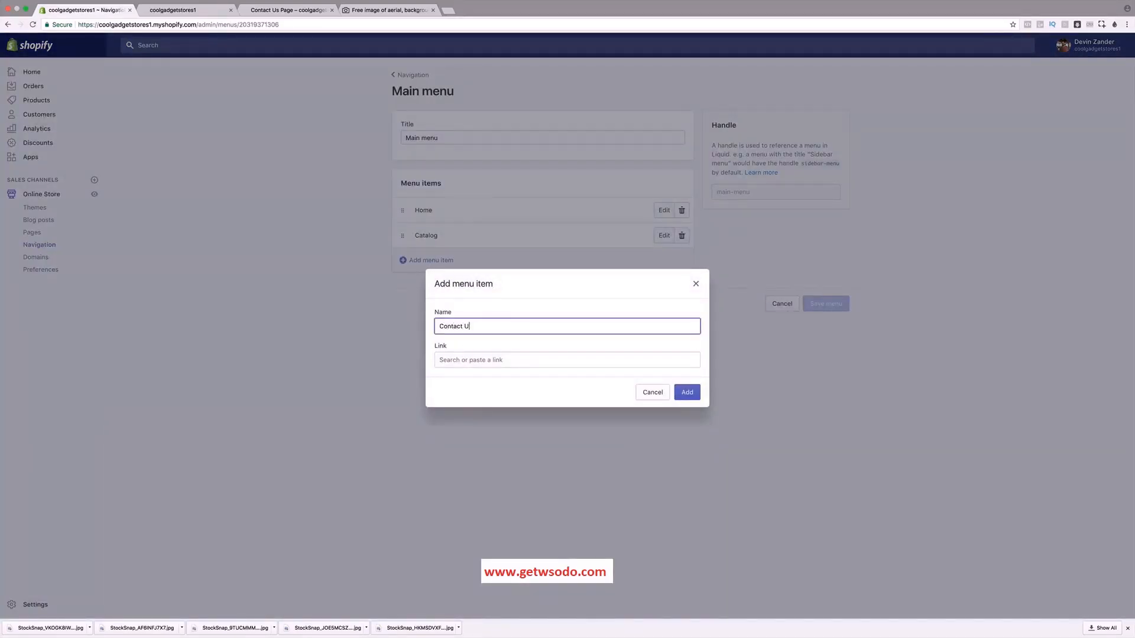
# Try to choose the contact page from the store's Pages as the link of the Contact Us menu item.
pyautogui.click(294, 12)
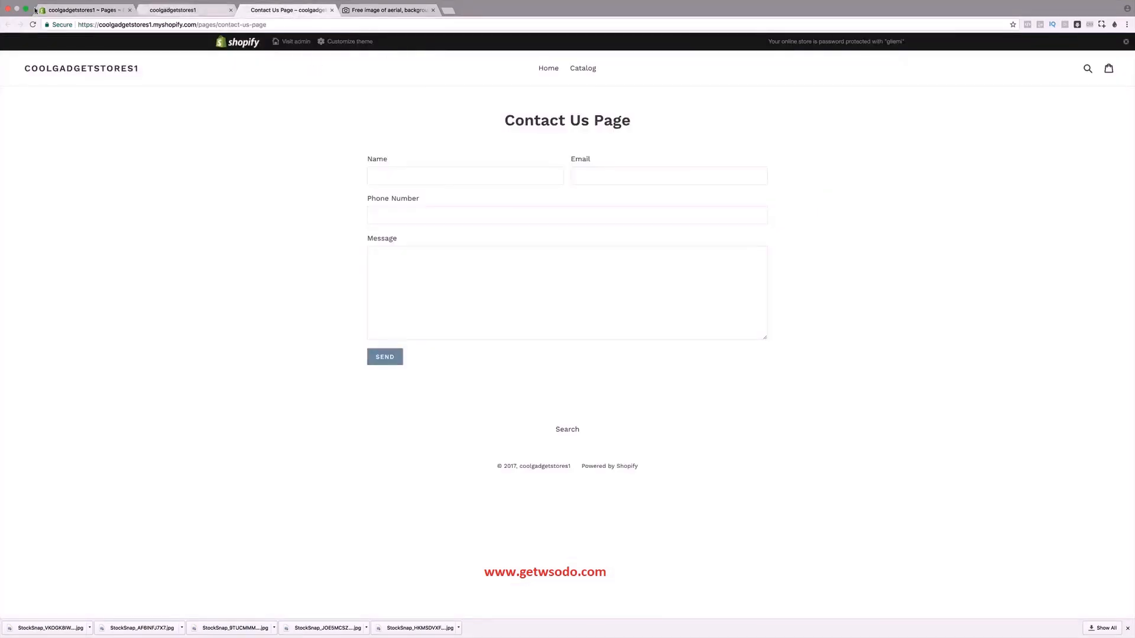
pyautogui.click(74, 9)
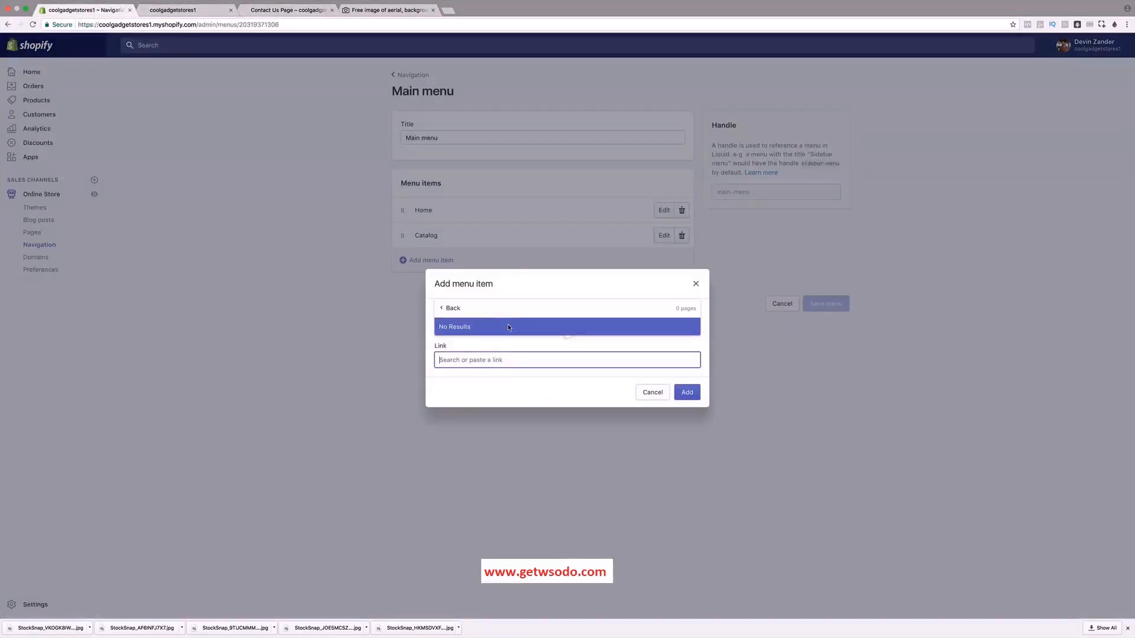
pyautogui.click(455, 307)
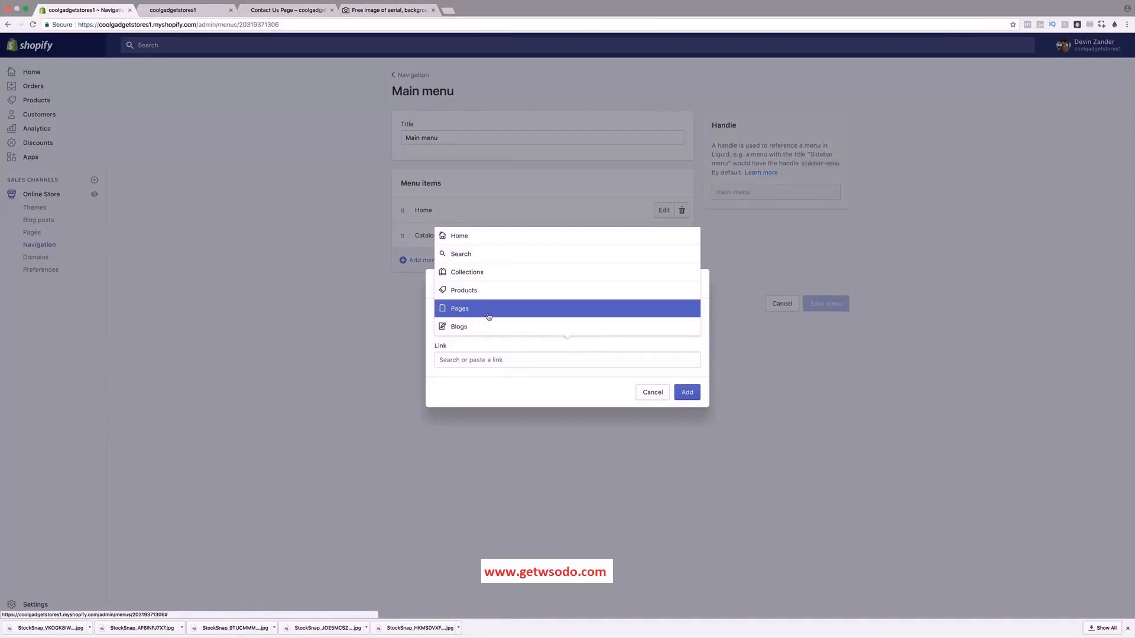
pyautogui.click(488, 313)
pyautogui.click(492, 328)
pyautogui.click(443, 308)
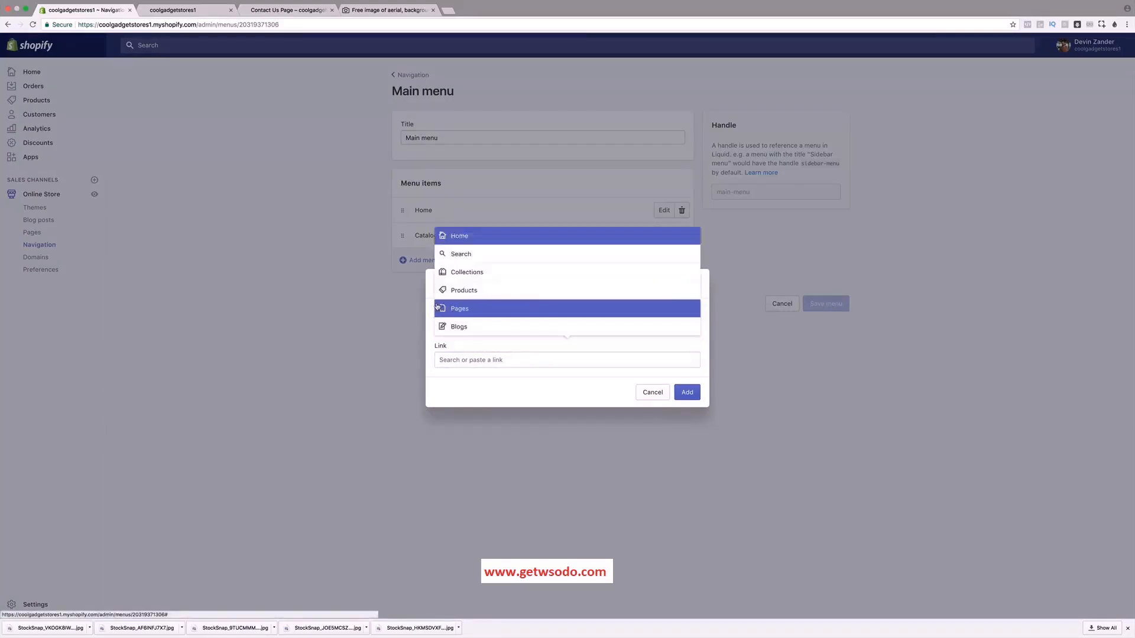
pyautogui.click(648, 417)
pyautogui.click(562, 359)
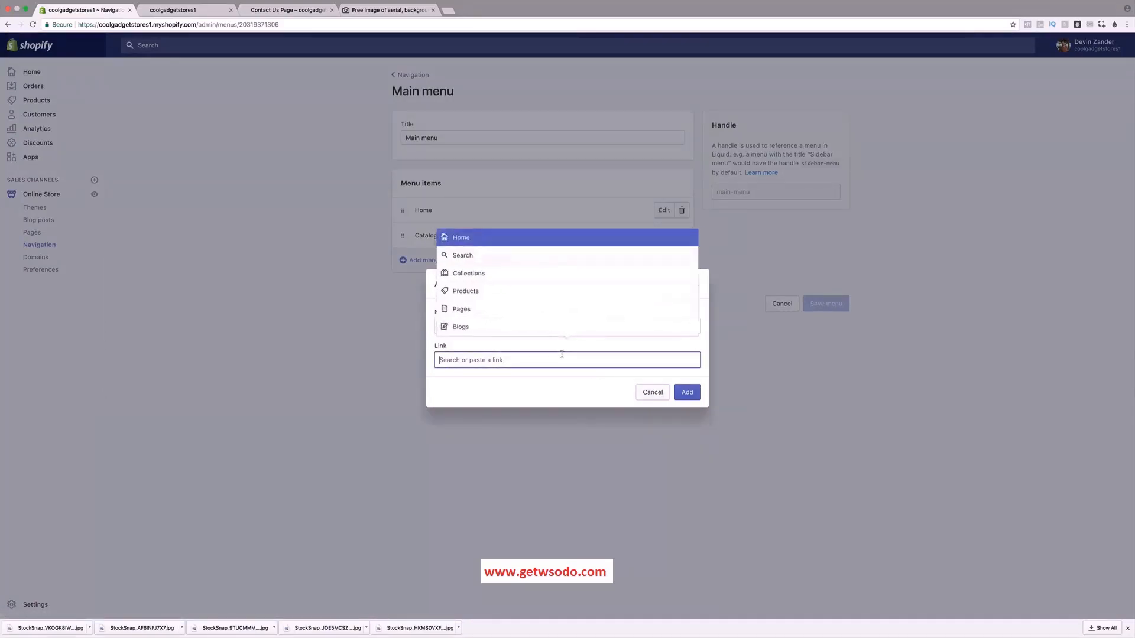
pyautogui.click(292, 142)
pyautogui.click(283, 10)
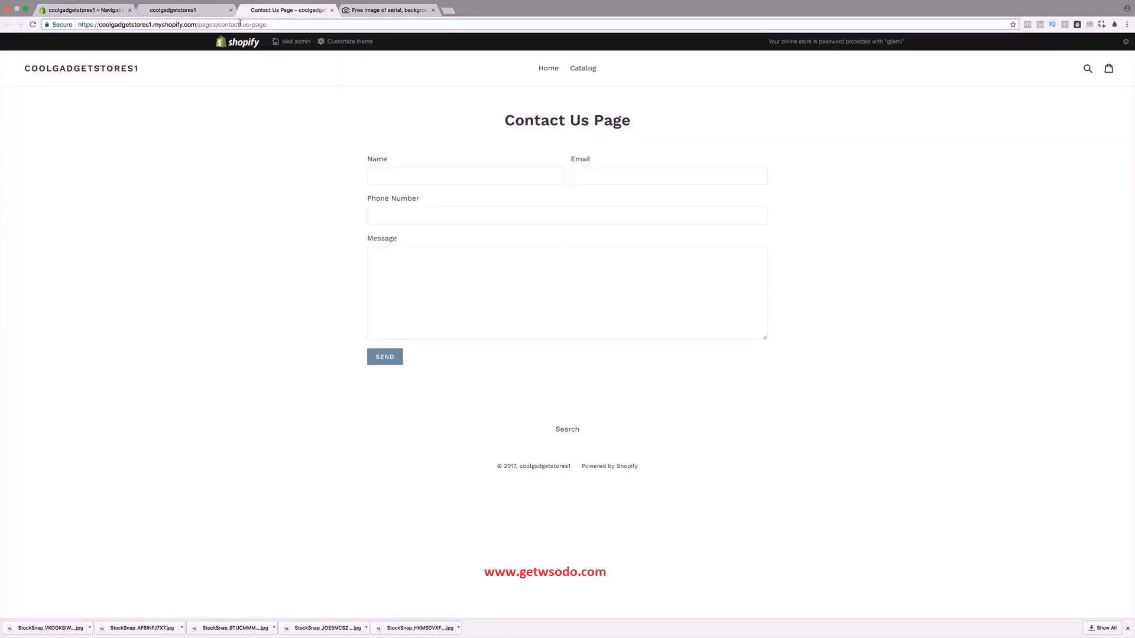
pyautogui.click(243, 24)
pyautogui.press('super+c')
pyautogui.click(111, 11)
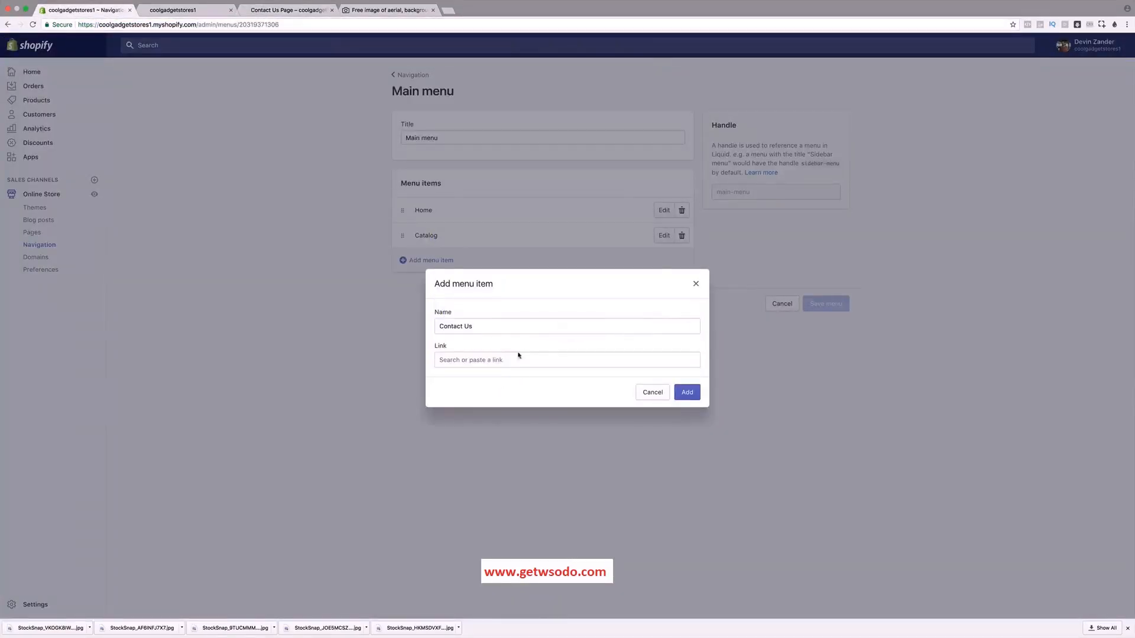
pyautogui.click(516, 360)
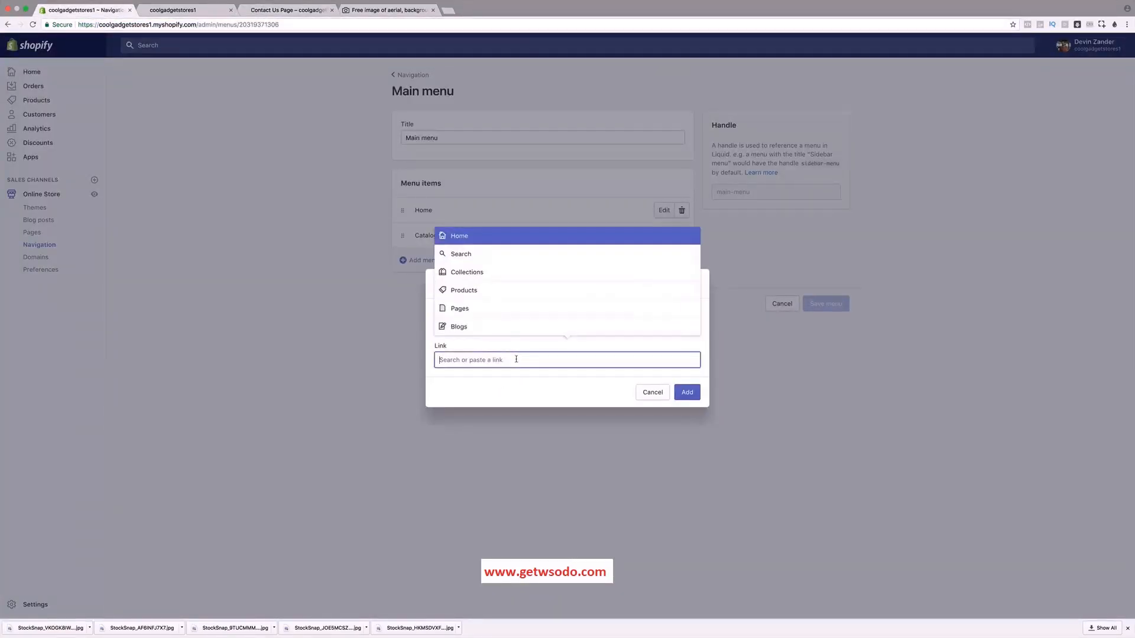
pyautogui.press('super+v')
pyautogui.click(535, 308)
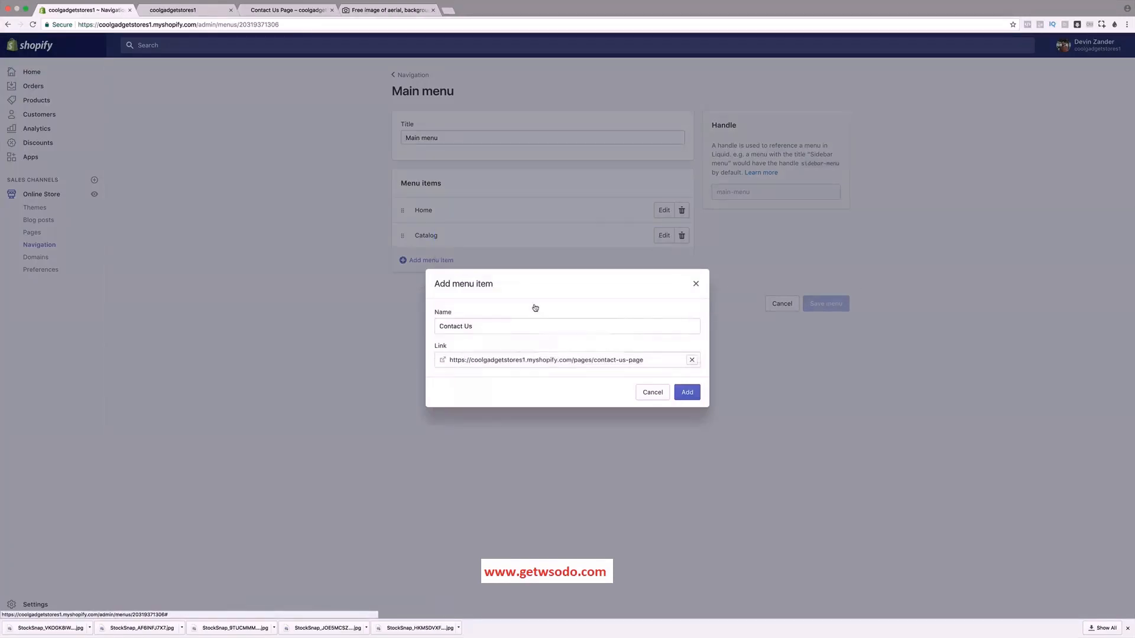
pyautogui.click(687, 393)
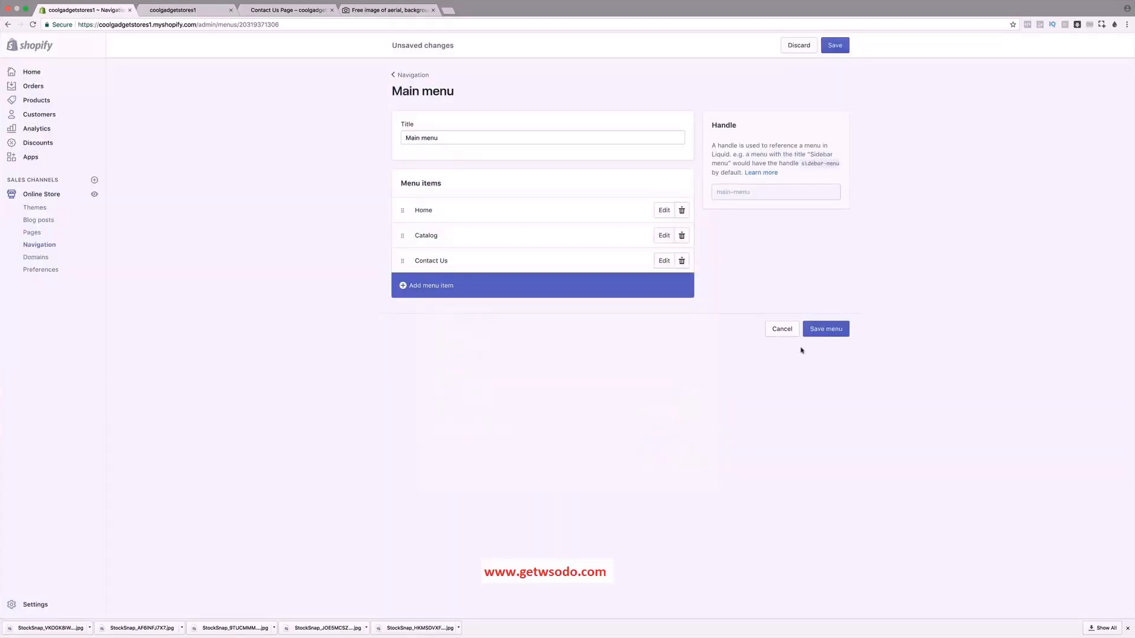
pyautogui.click(825, 329)
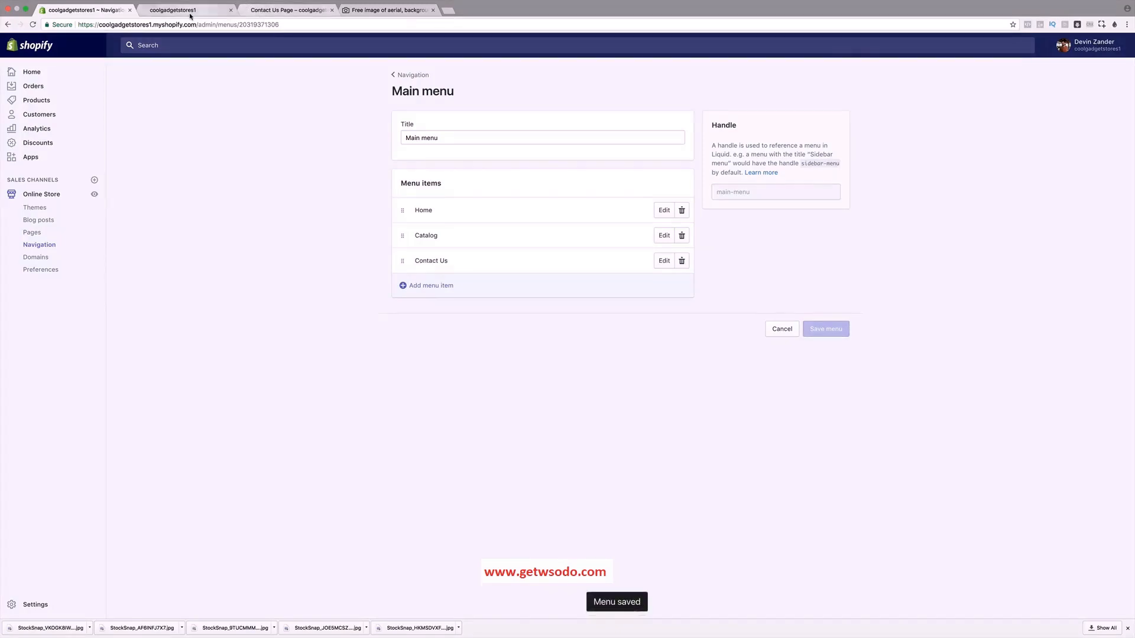
# View the online store and check its Contact Us, Catalog and Home navigation links.
pyautogui.click(186, 13)
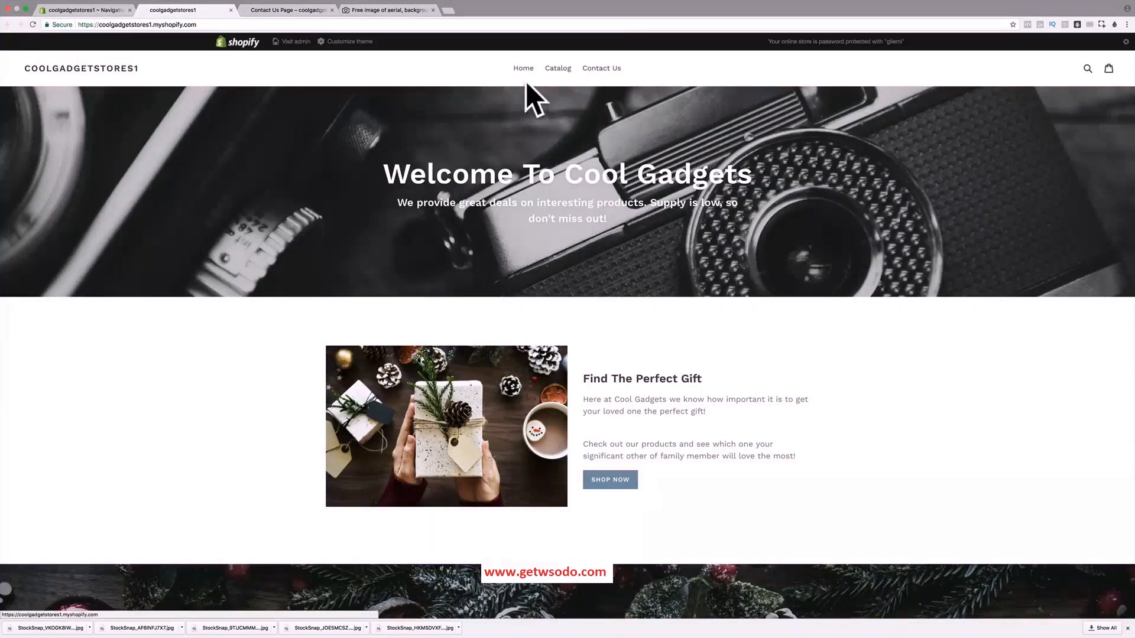
pyautogui.click(596, 71)
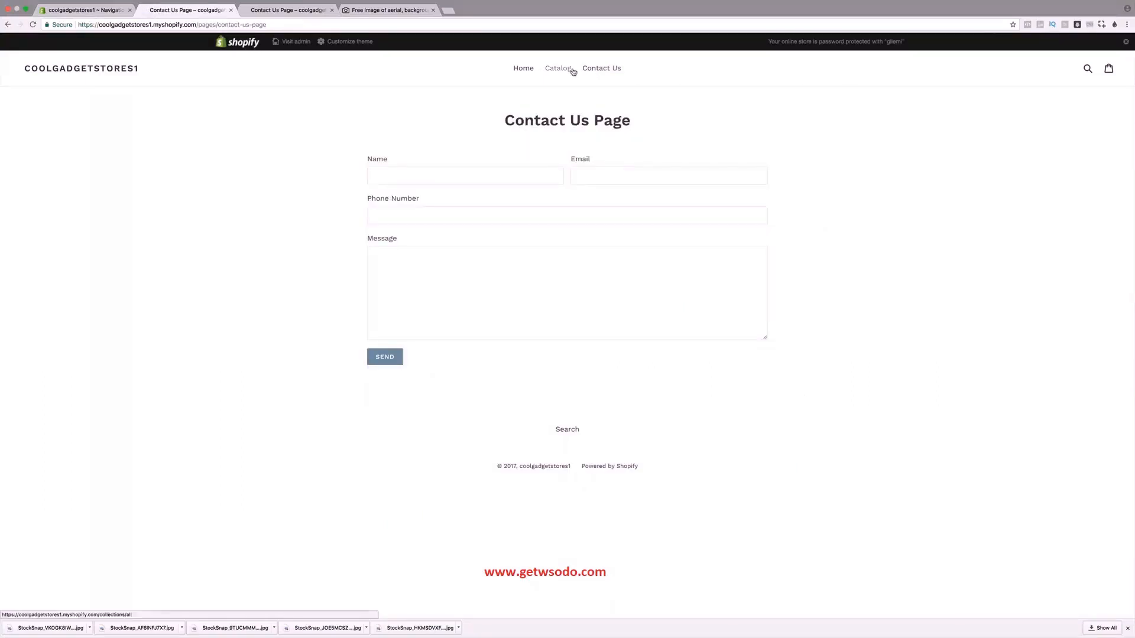
pyautogui.click(568, 74)
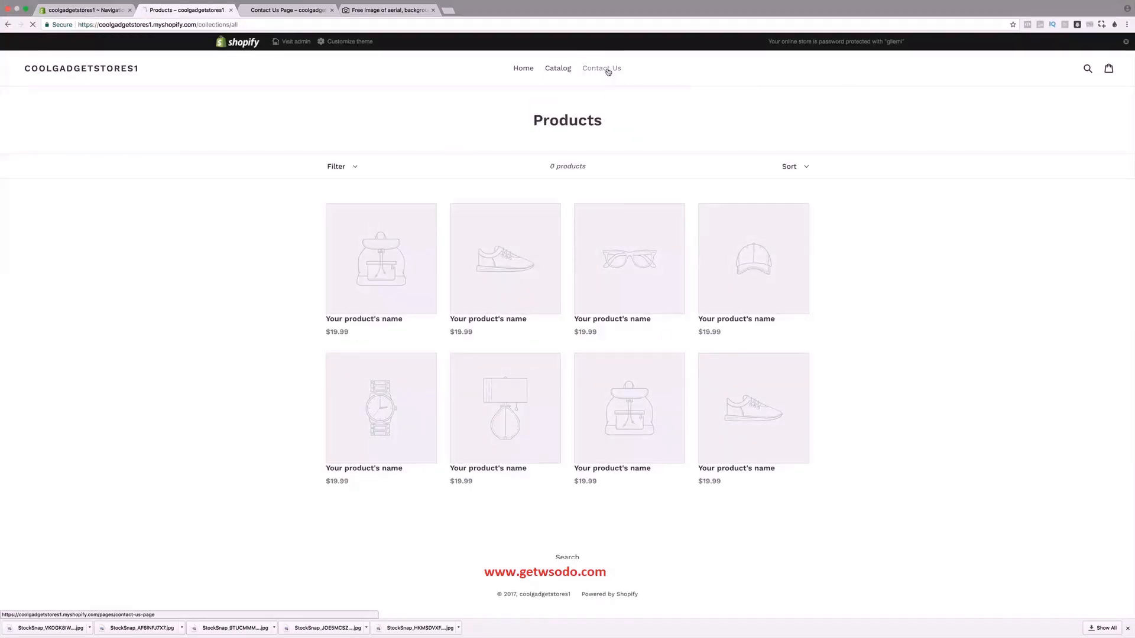
pyautogui.click(525, 70)
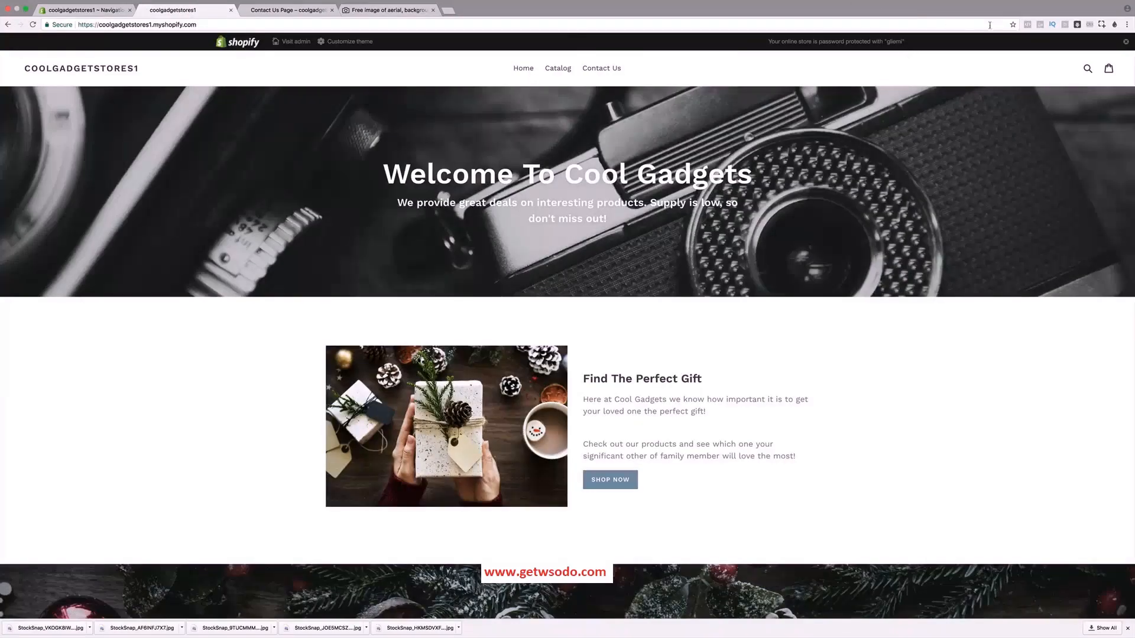
pyautogui.moveTo(998, 3)
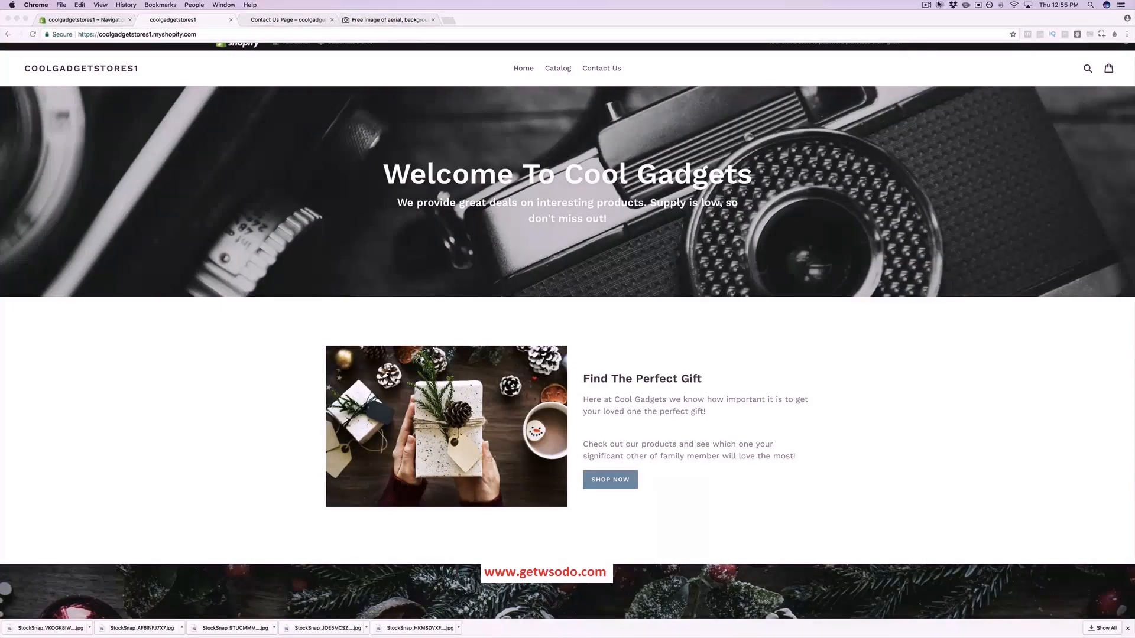
pyautogui.click(926, 5)
pyautogui.click(936, 25)
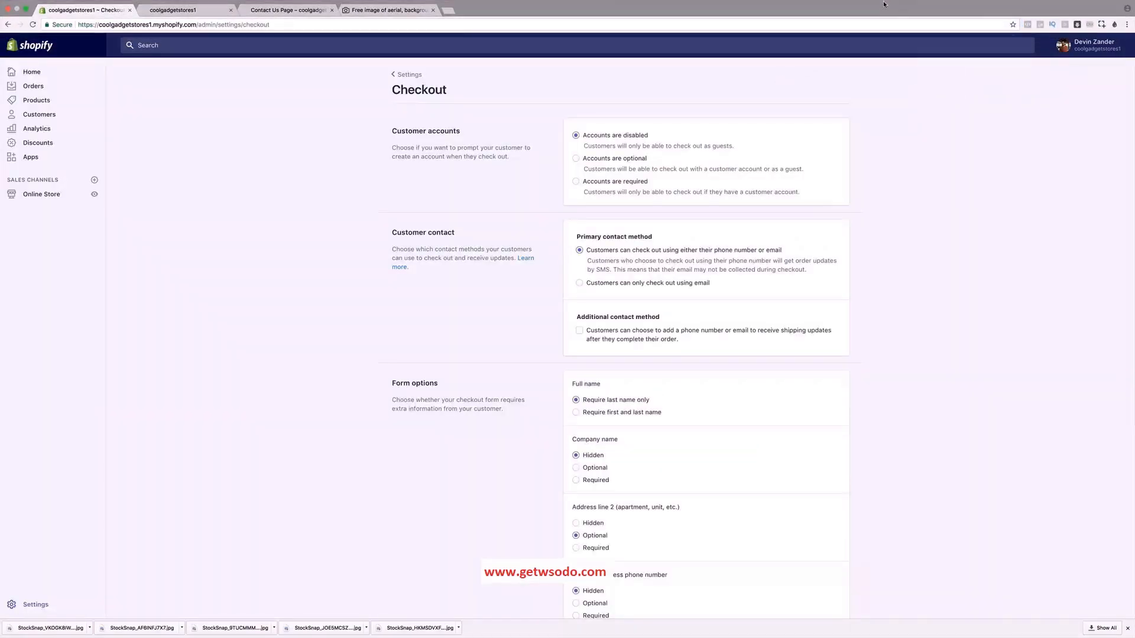
pyautogui.moveTo(883, 3)
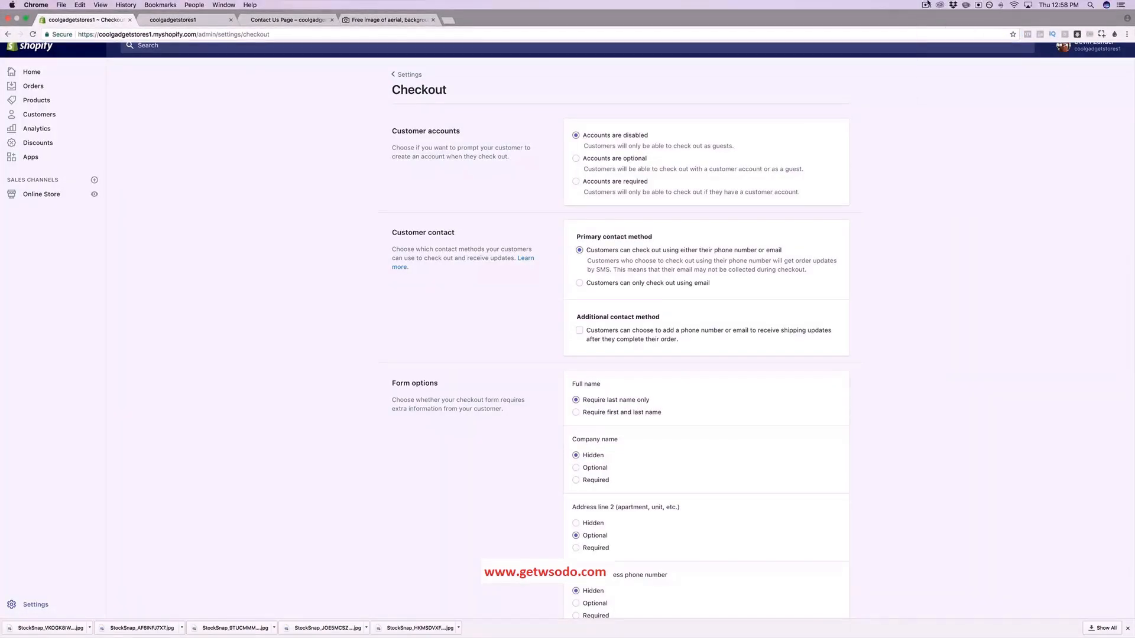
pyautogui.click(926, 5)
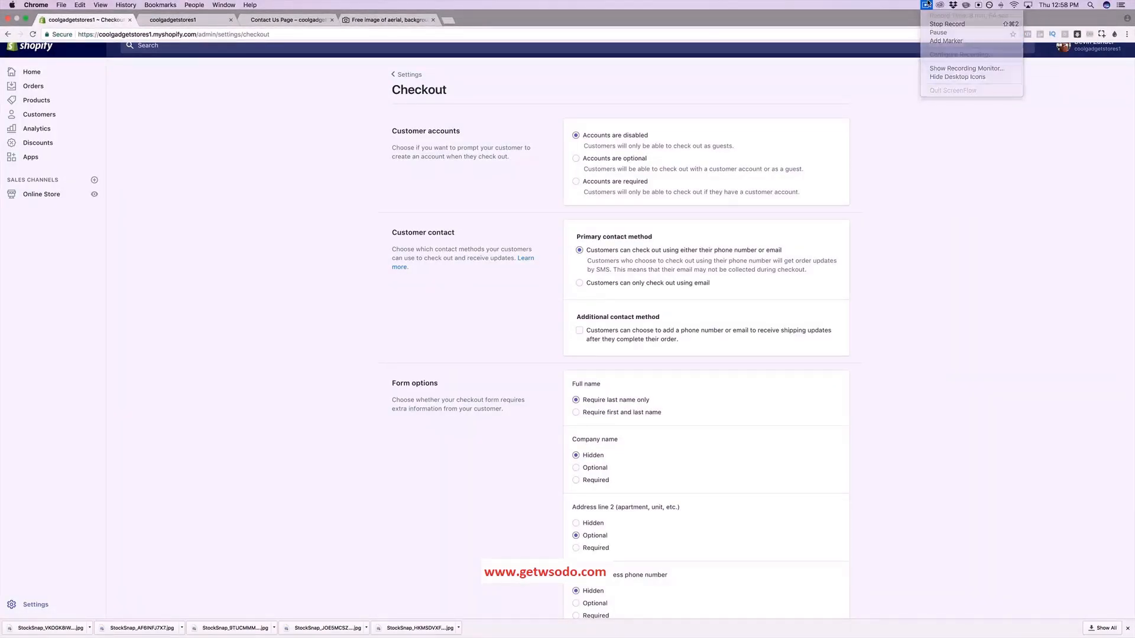
pyautogui.click(946, 24)
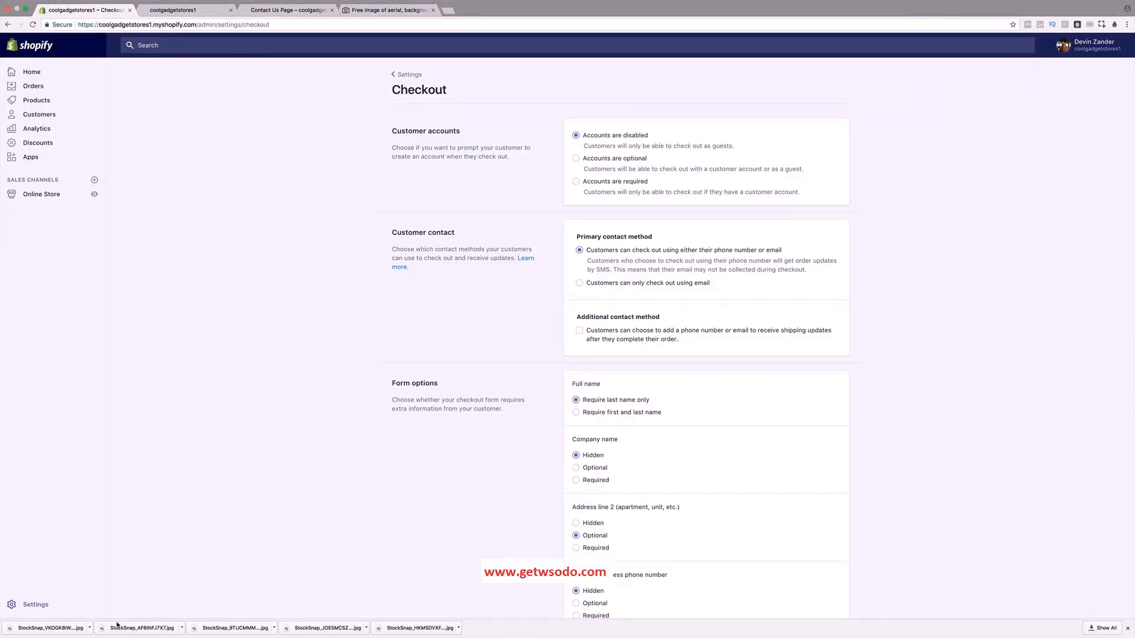
# Generate the sample refund policy in the admin's Checkout settings.
pyautogui.click(26, 604)
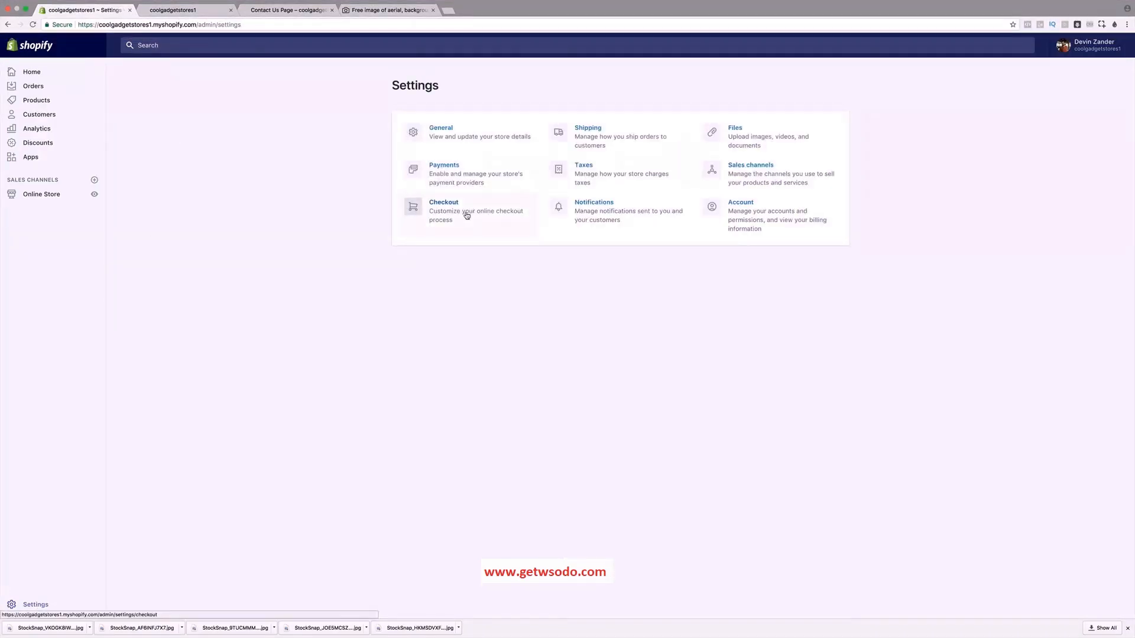
pyautogui.click(467, 216)
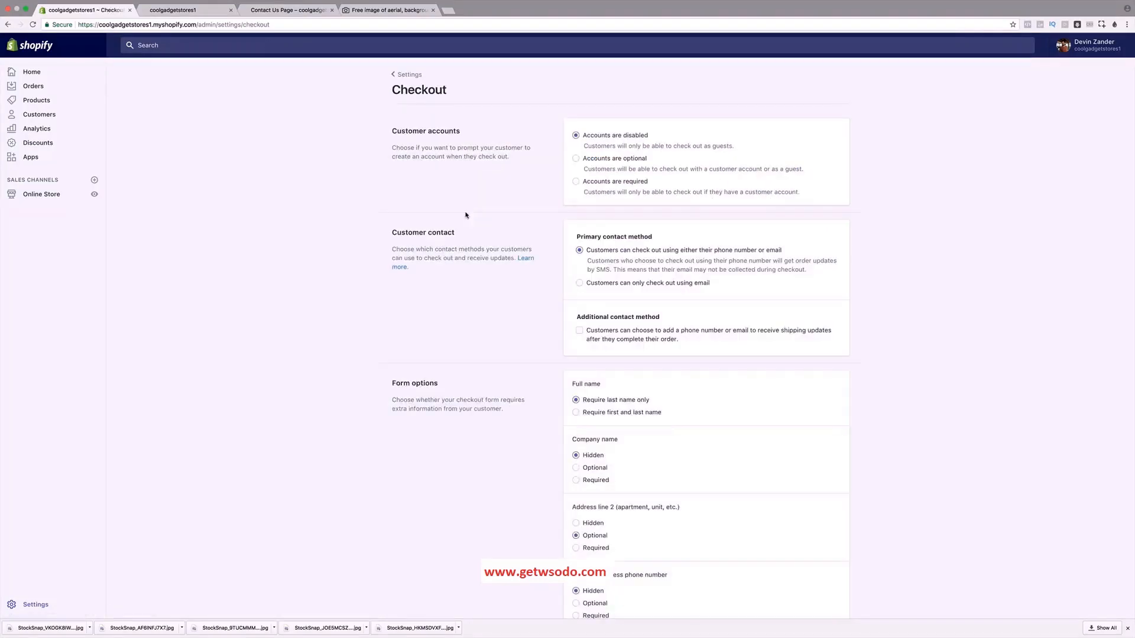
pyautogui.scroll(-15, 492, 247)
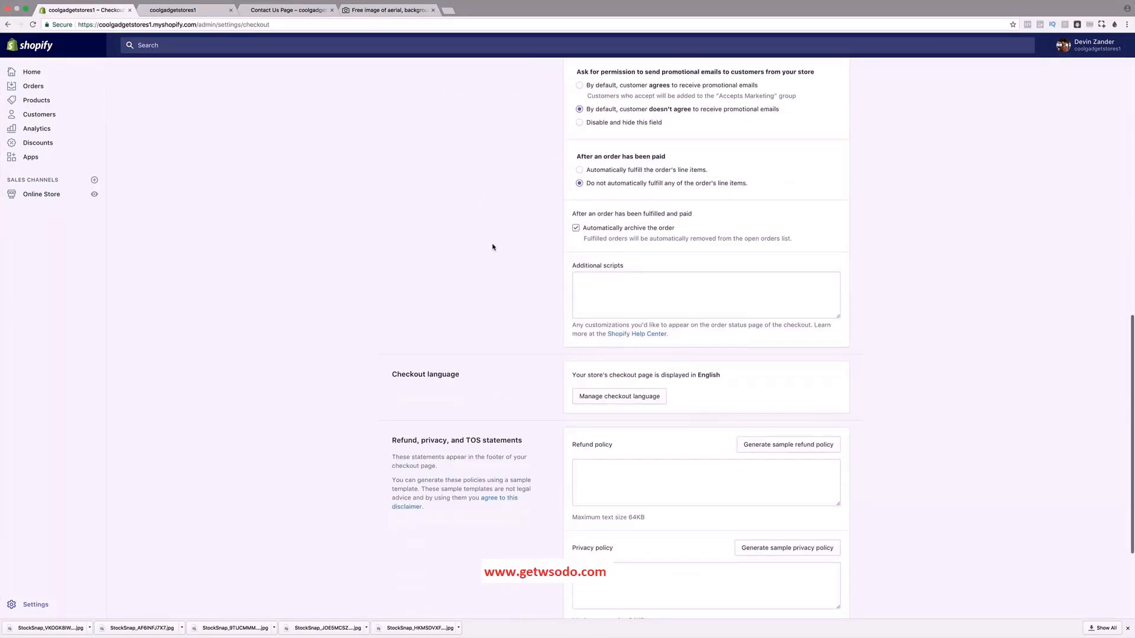
pyautogui.scroll(-3, 492, 247)
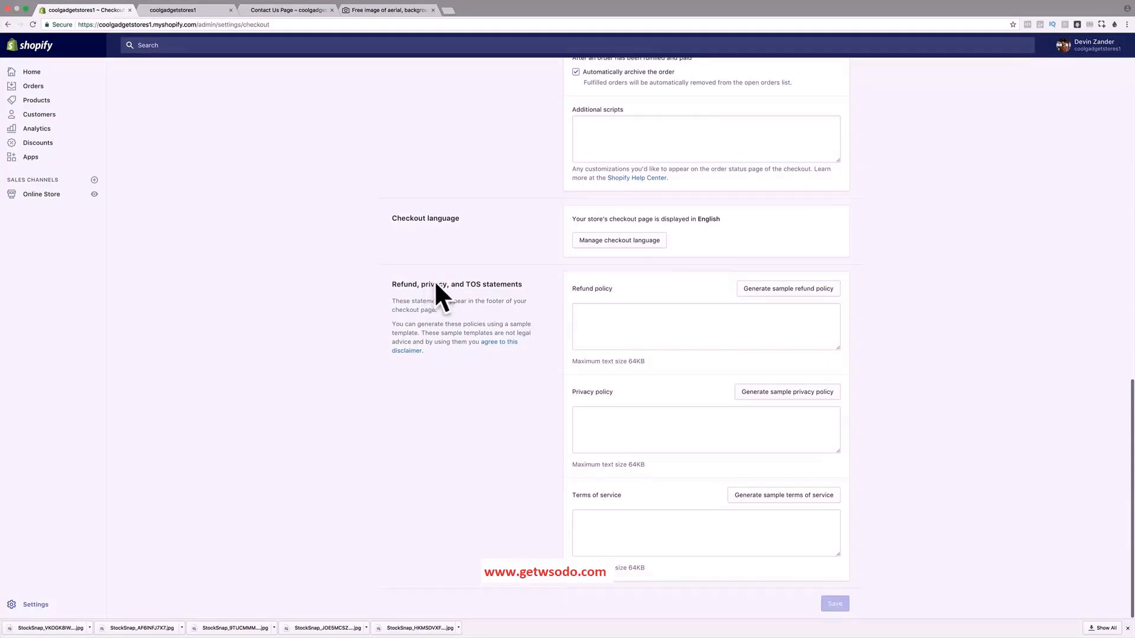
pyautogui.click(760, 289)
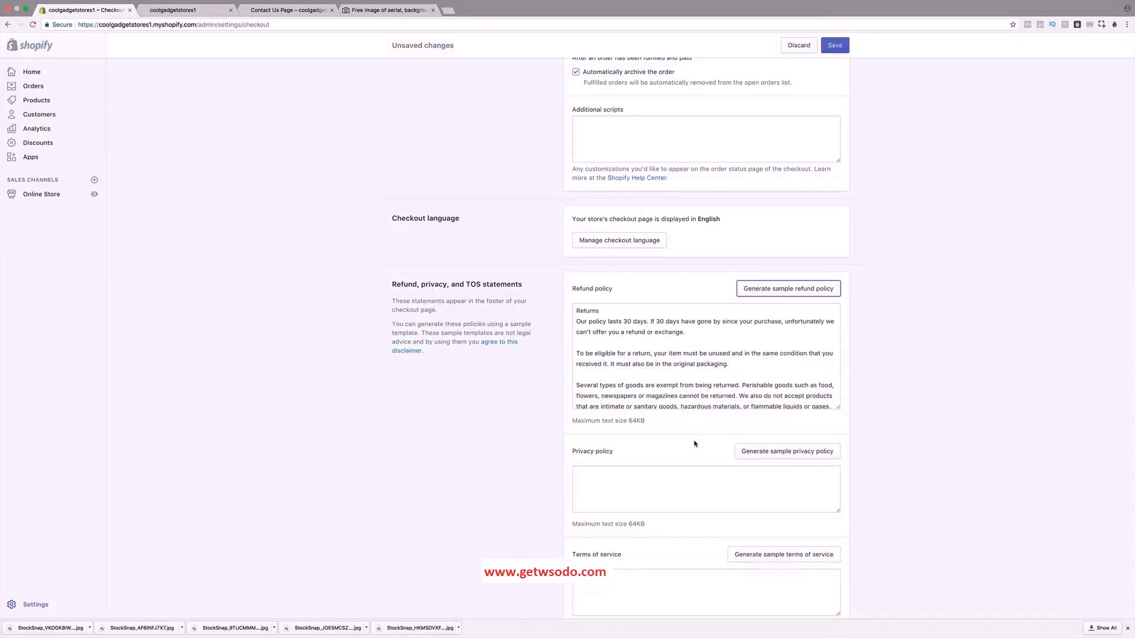
# Generate the sample privacy policy and sample terms of service, and save the checkout settings.
pyautogui.scroll(-2, 700, 444)
pyautogui.click(768, 391)
pyautogui.scroll(-1, 763, 391)
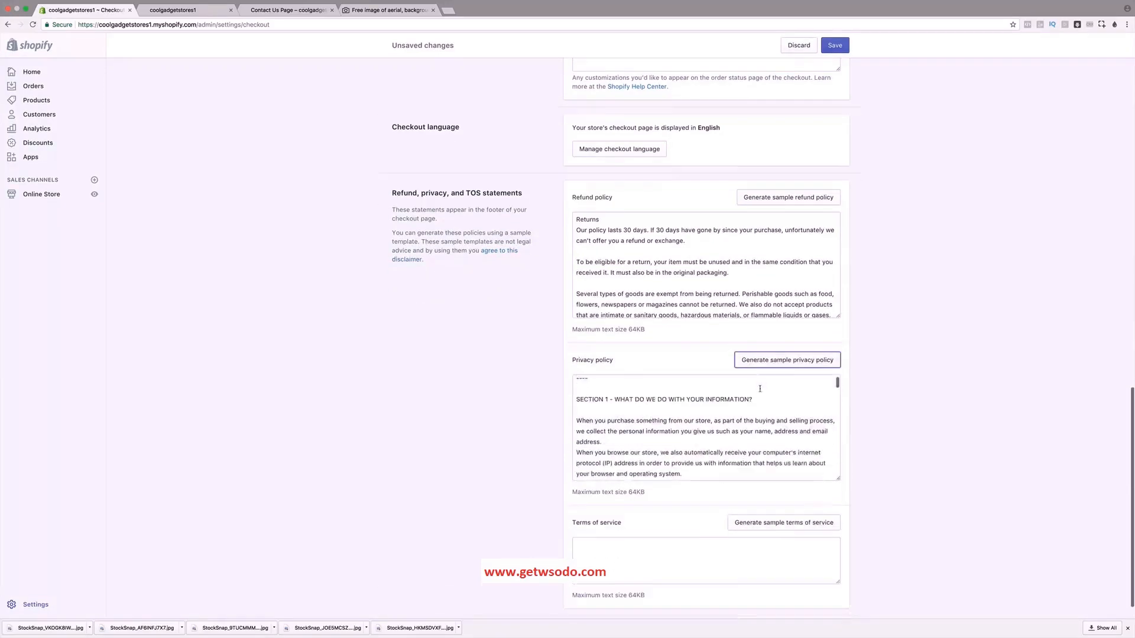
pyautogui.click(797, 522)
pyautogui.scroll(-3, 891, 512)
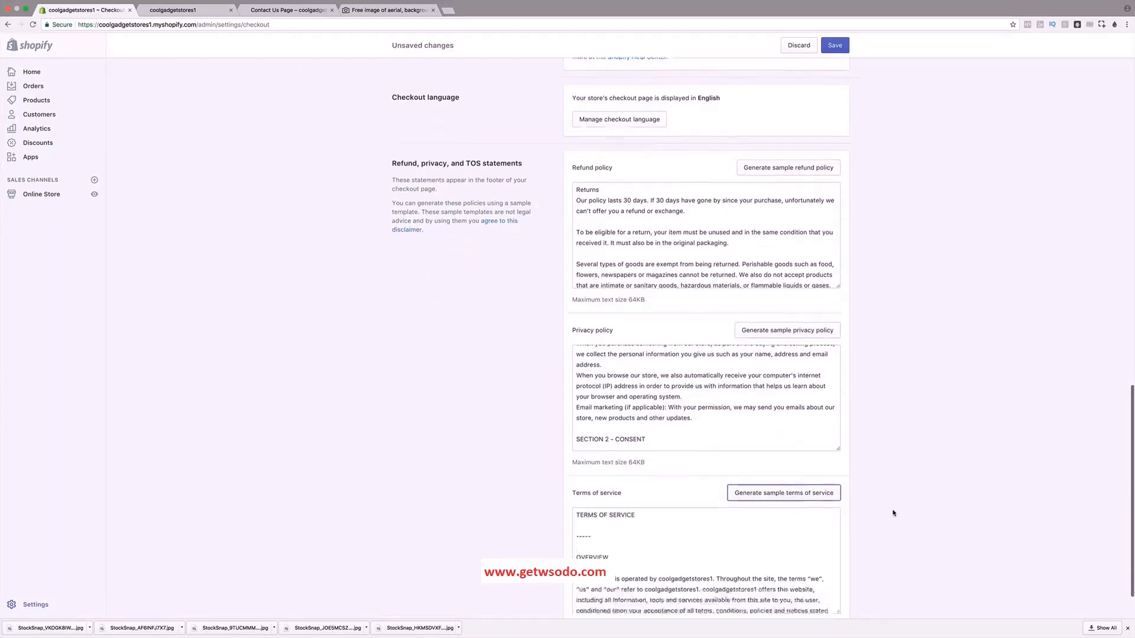
pyautogui.click(833, 603)
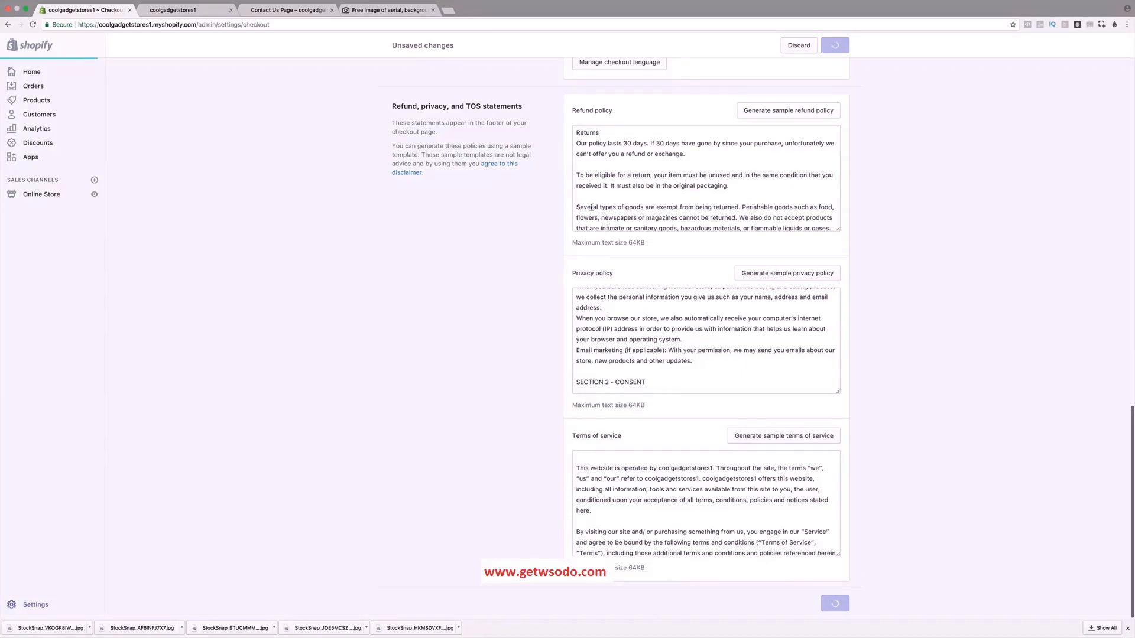
# Leave the Checkout settings and open the online store's Pages list.
pyautogui.scroll(15, 508, 237)
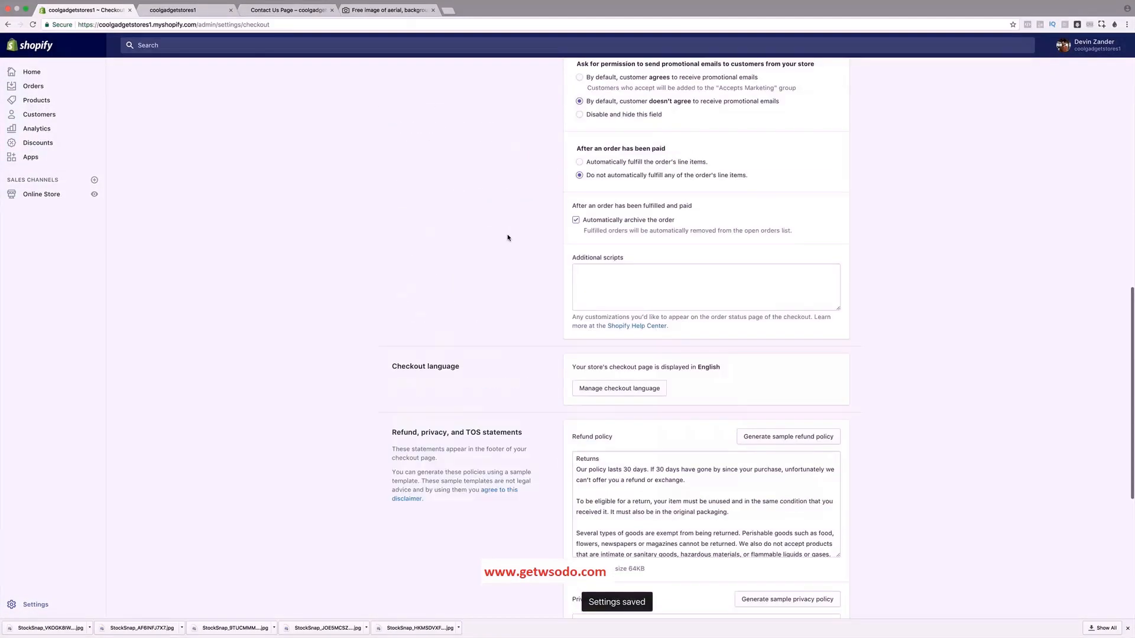
pyautogui.scroll(3, 508, 237)
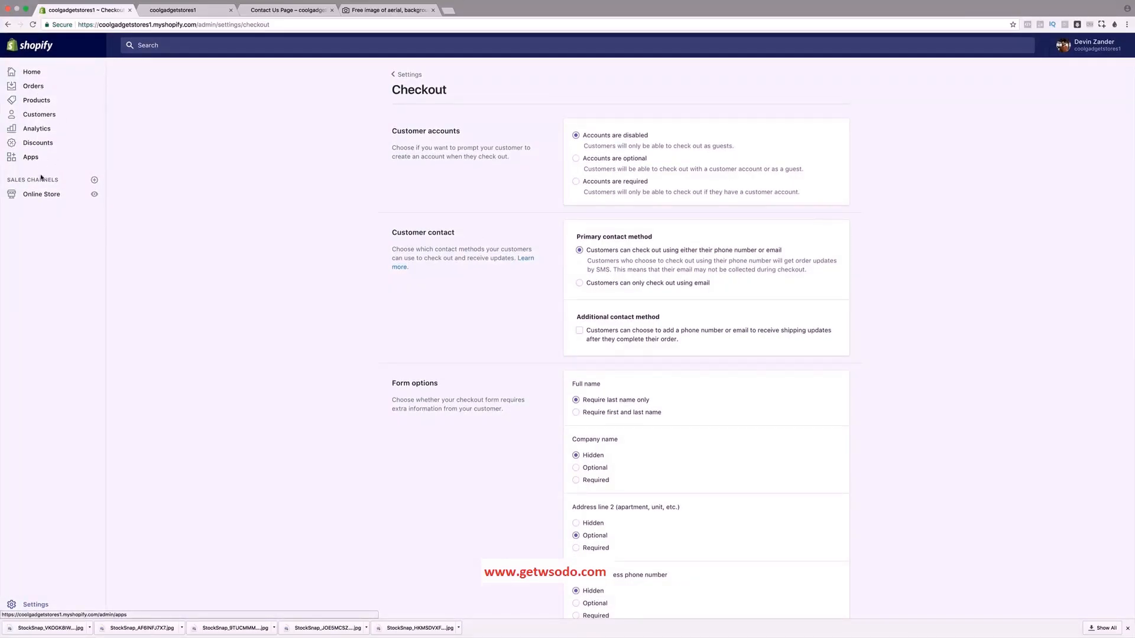
pyautogui.click(46, 196)
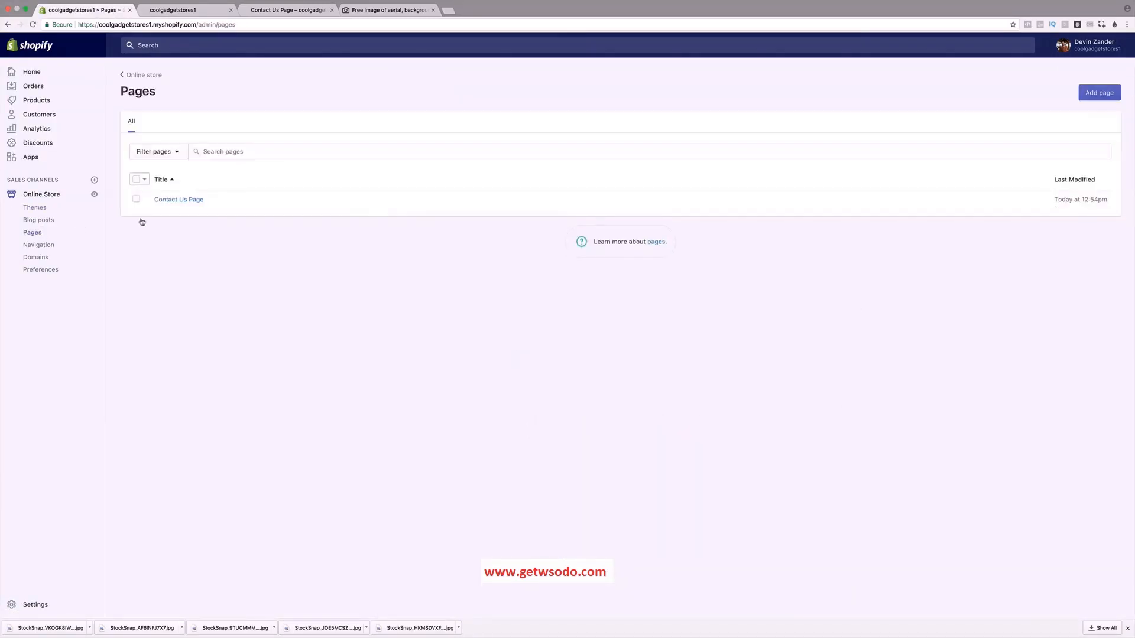
pyautogui.click(926, 4)
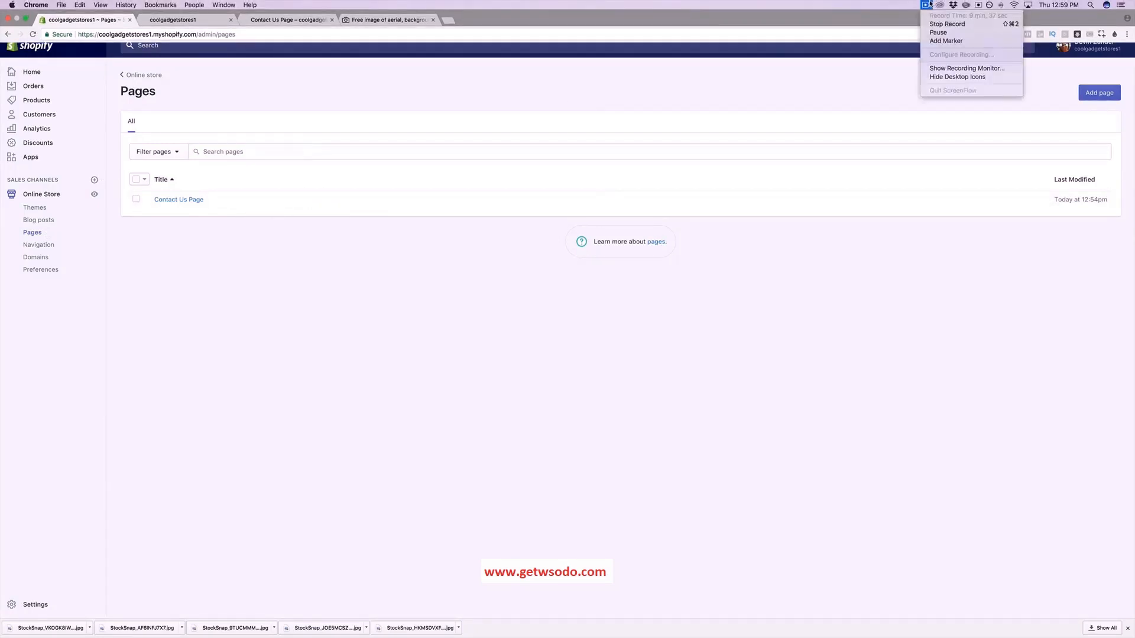
pyautogui.click(929, 32)
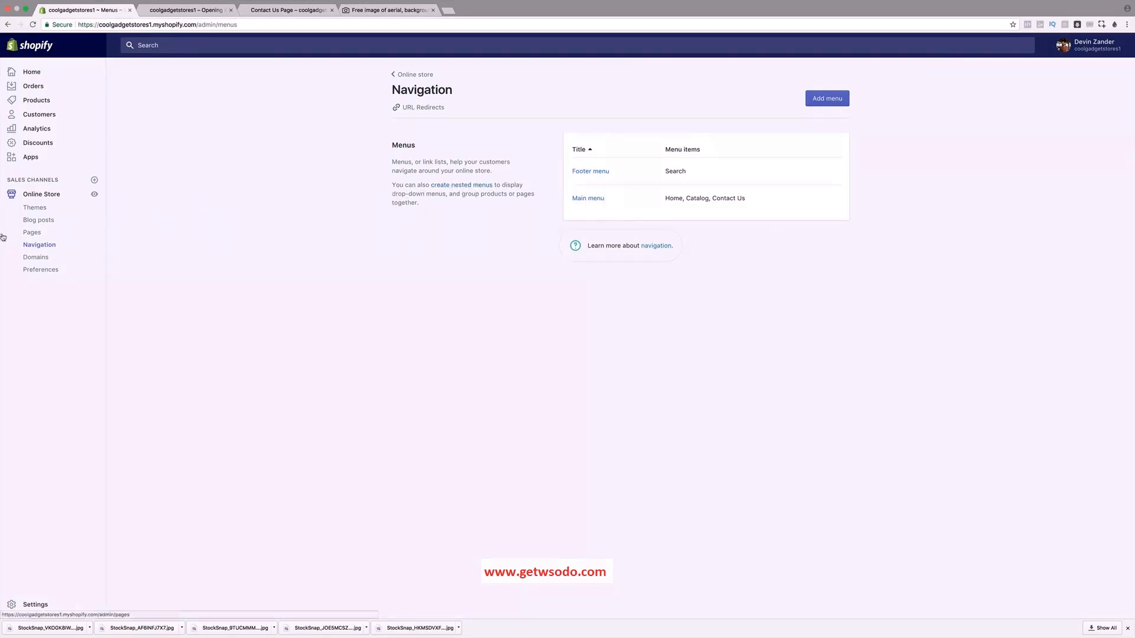
# Return to the Pages list and open the Checkout settings' refund, privacy and TOS statements in a separate browser tab.
pyautogui.click(29, 231)
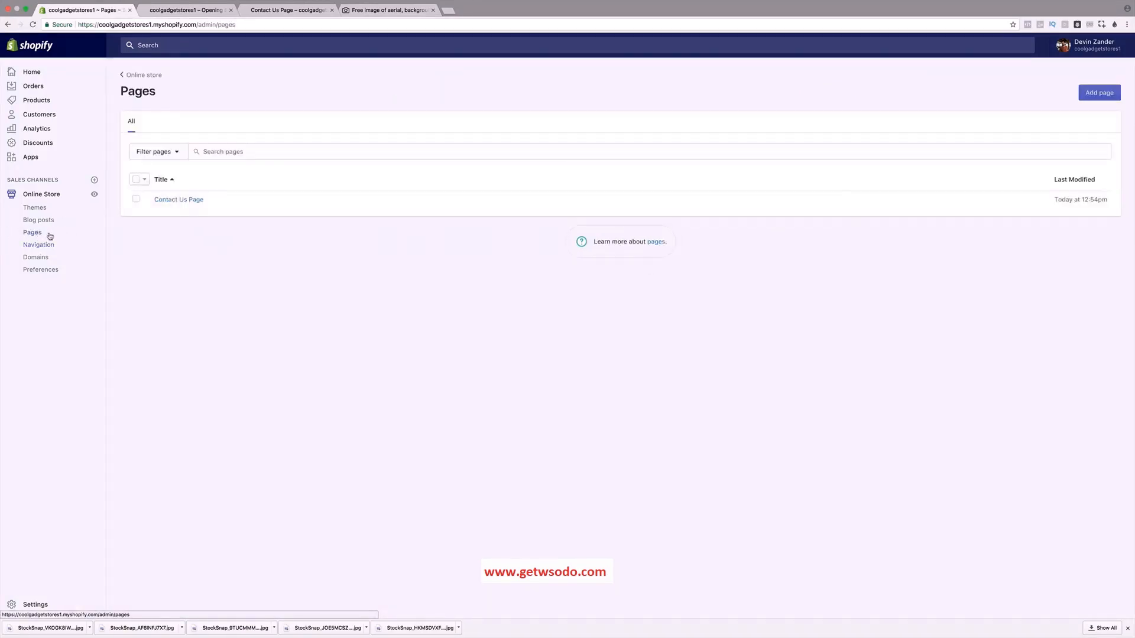
pyautogui.rightClick(37, 604)
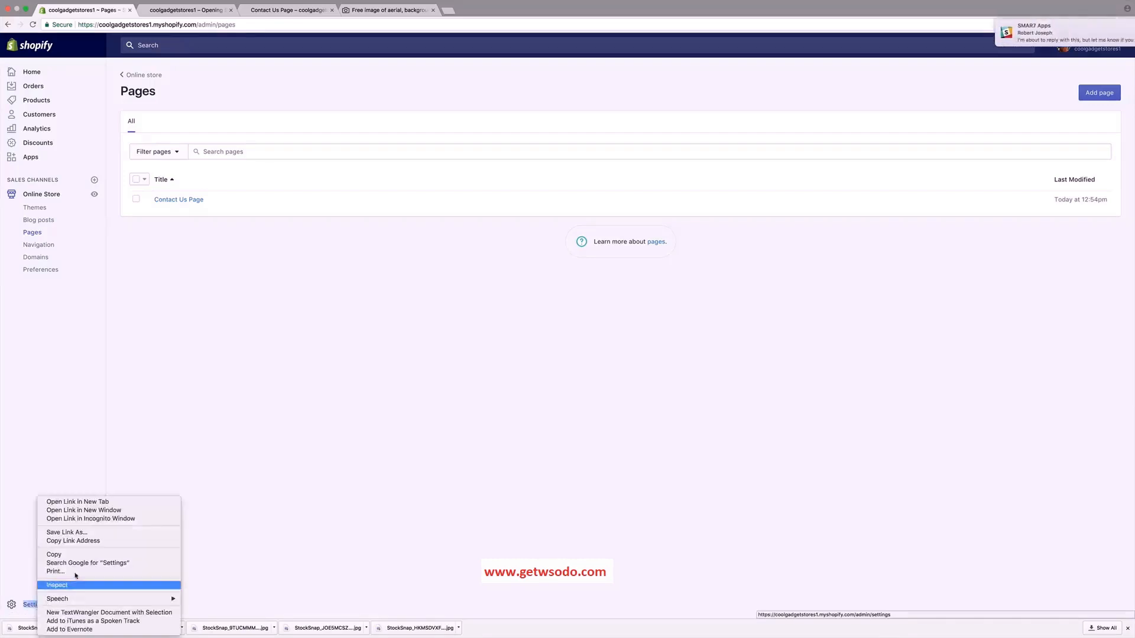
pyautogui.click(87, 502)
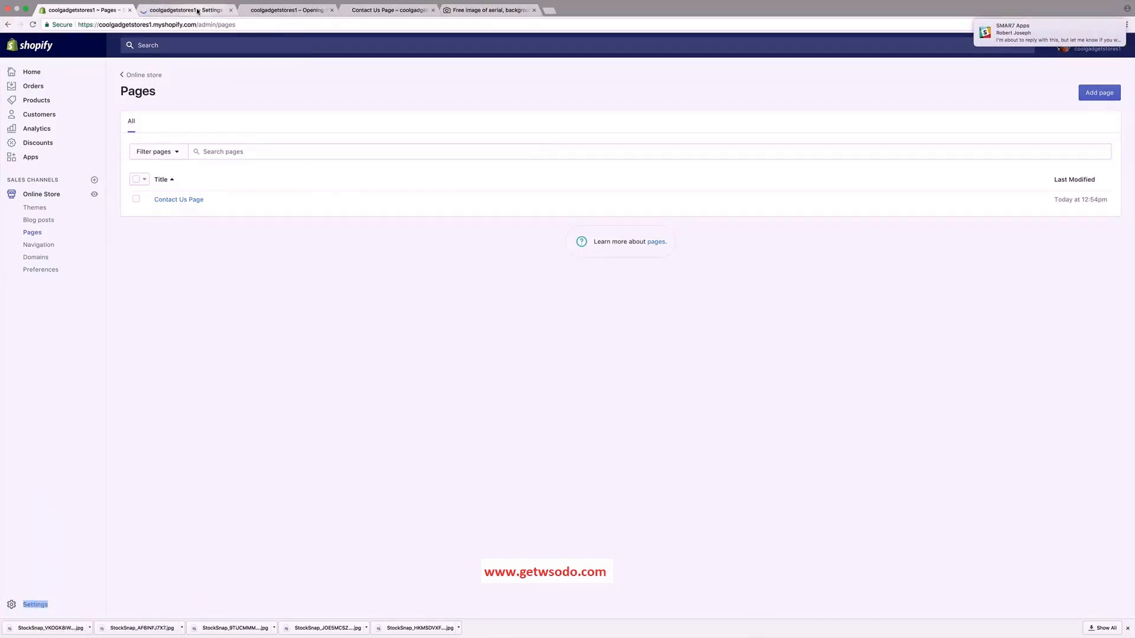
pyautogui.click(189, 10)
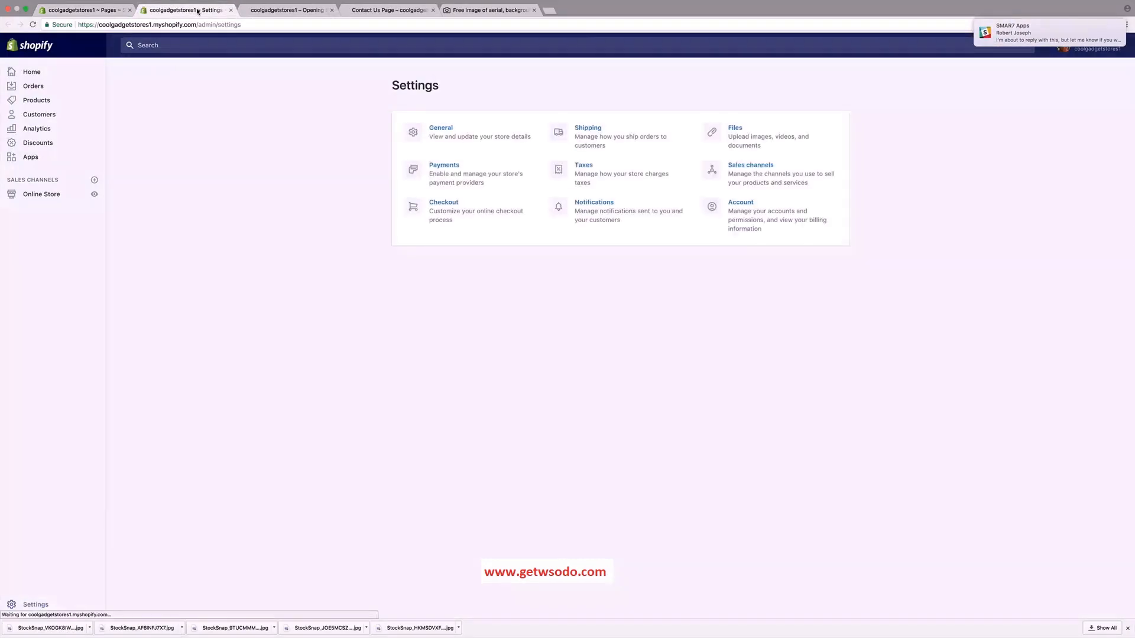
pyautogui.click(483, 213)
pyautogui.scroll(-15, 532, 224)
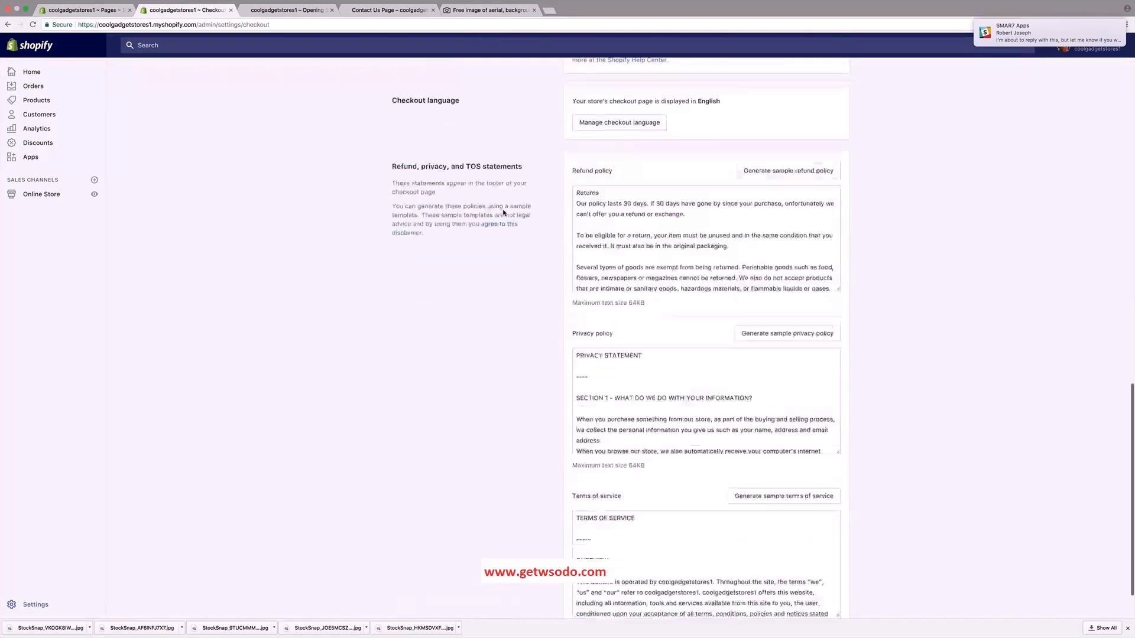
# Start a new online store page from the Pages list and title it Refund Policy.
pyautogui.click(90, 11)
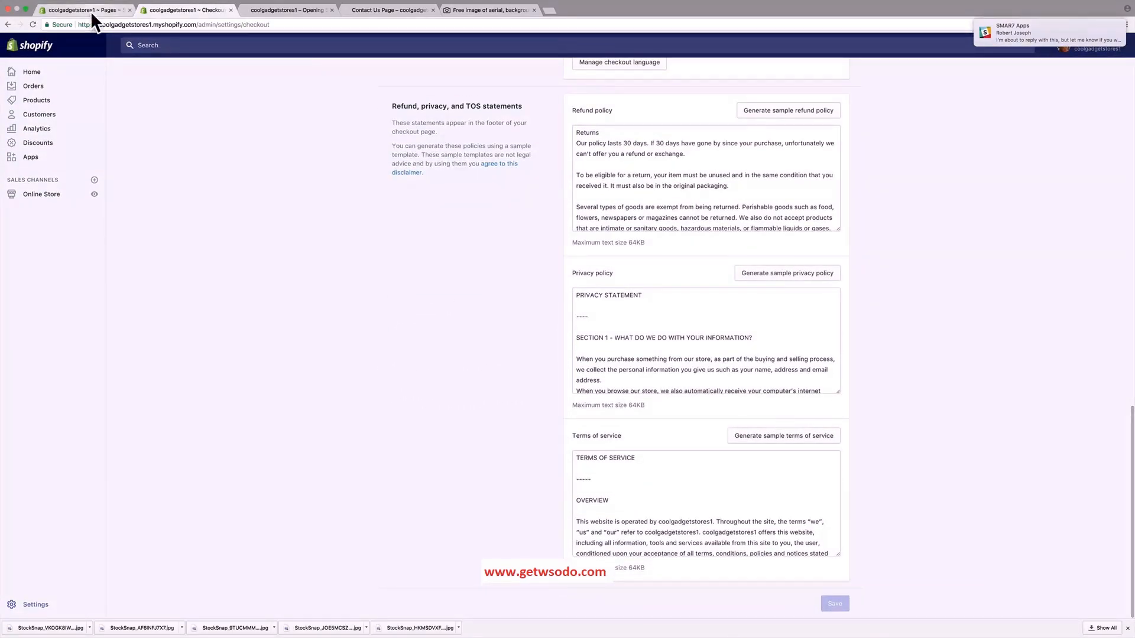
pyautogui.click(1103, 92)
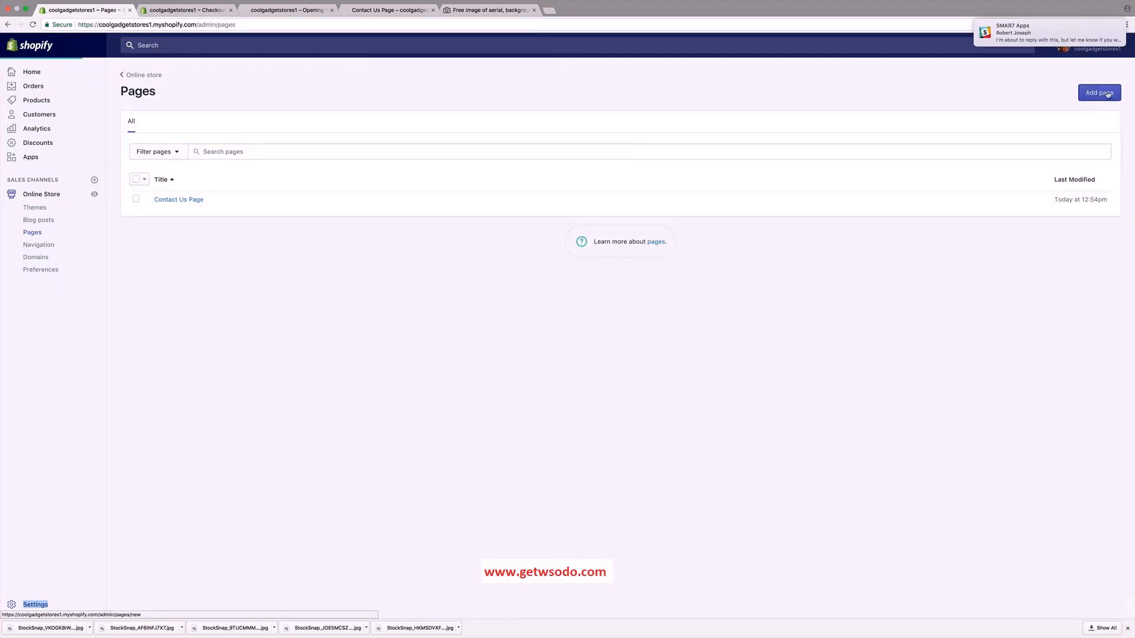
pyautogui.click(450, 157)
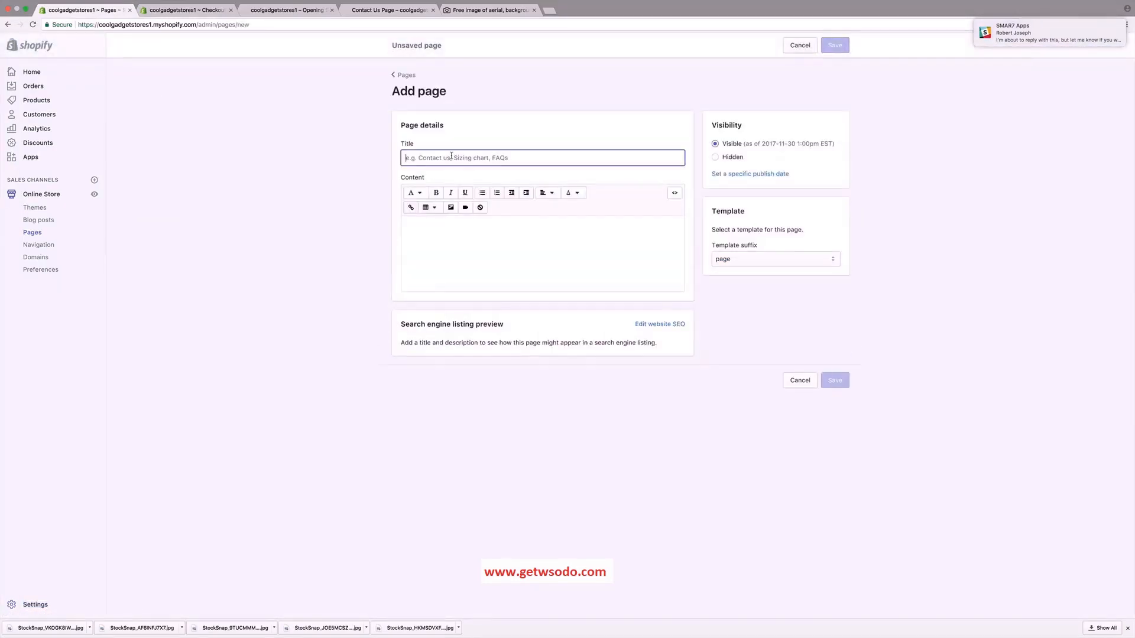
pyautogui.write('R')
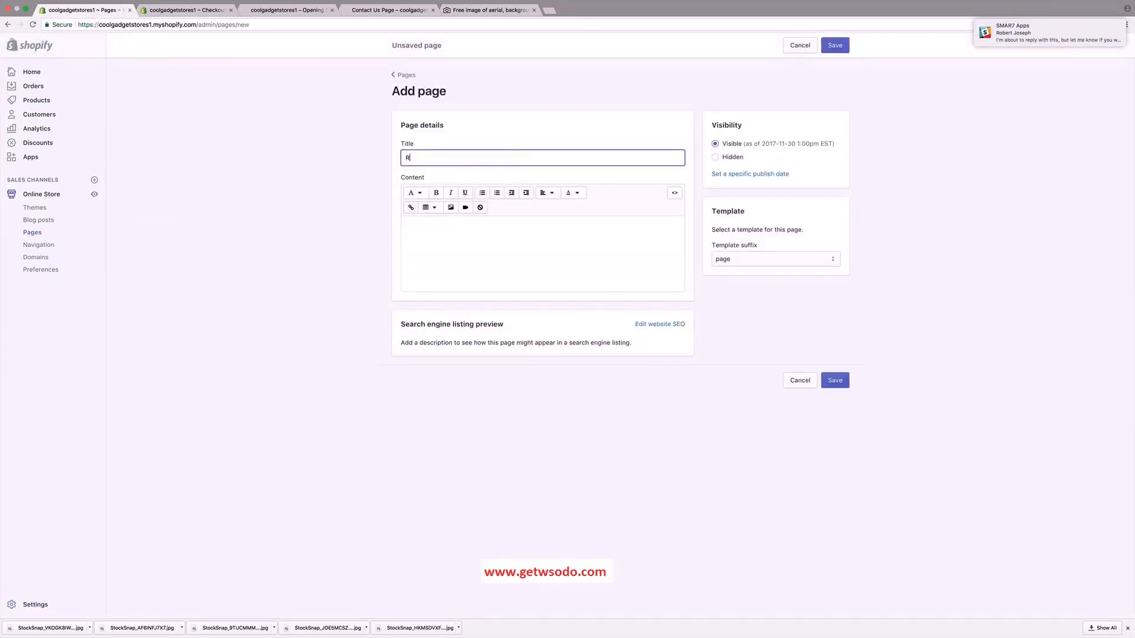
pyautogui.press('BackSpace')
pyautogui.write('Refund Policy')
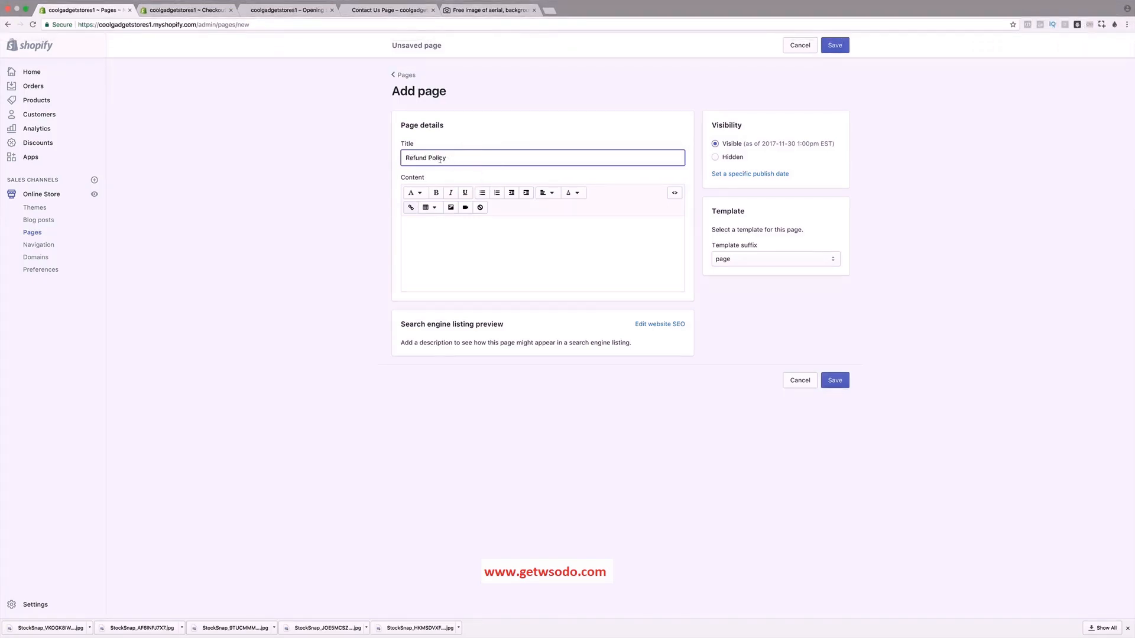
# Copy the full refund policy text from the Checkout settings into the Refund Policy page's content and save the page.
pyautogui.click(201, 10)
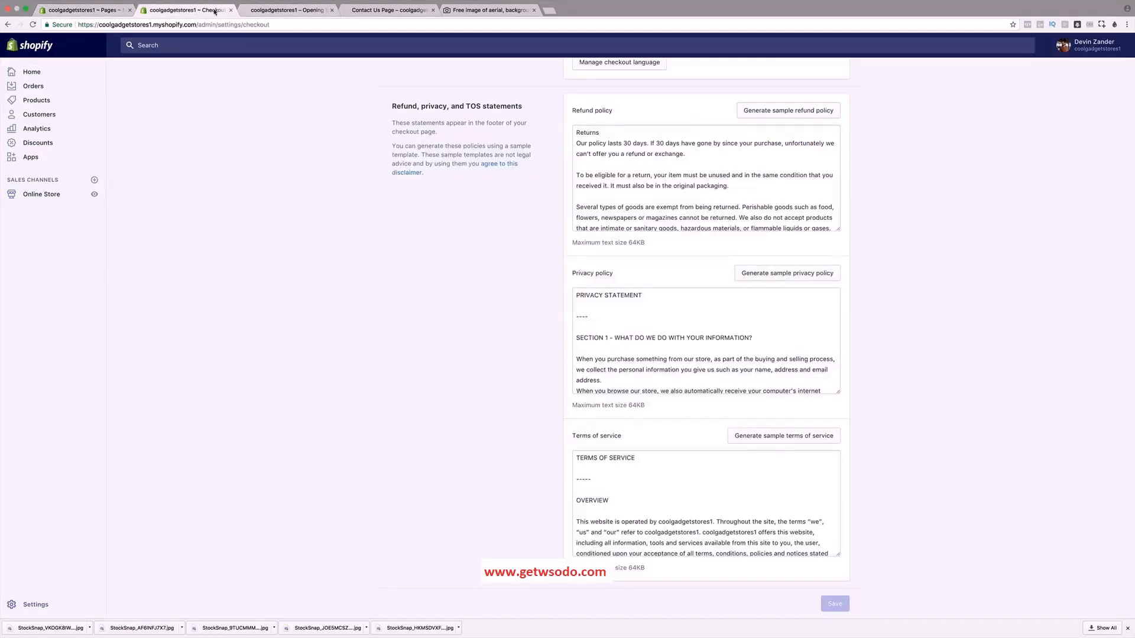
pyautogui.click(643, 207)
pyautogui.press('super+a')
pyautogui.press('super+c')
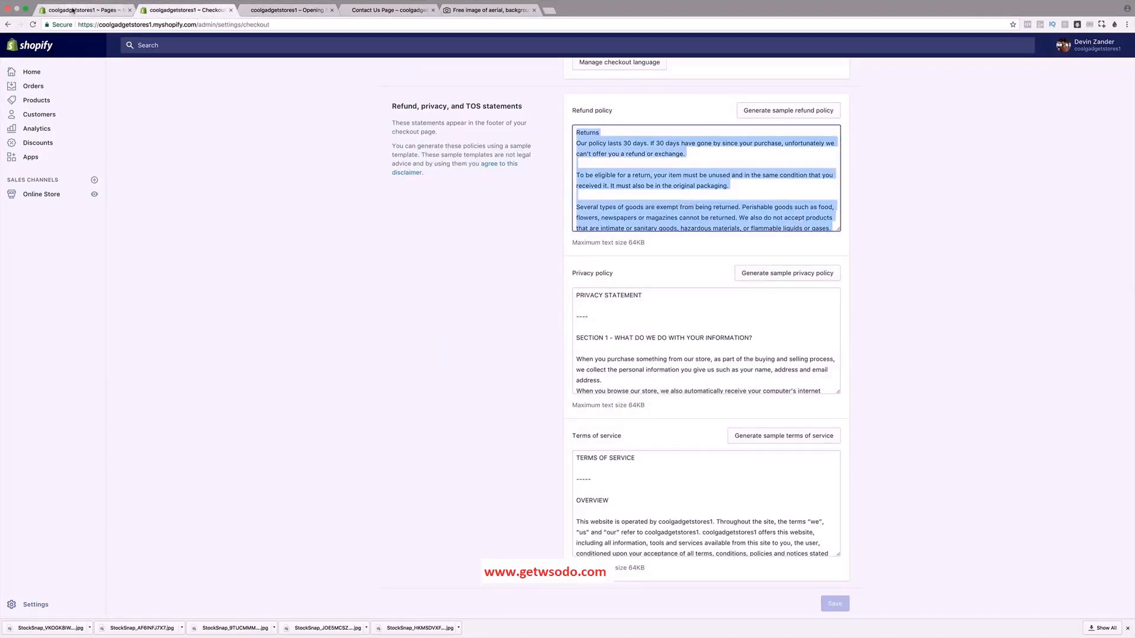
pyautogui.click(59, 9)
pyautogui.click(457, 225)
pyautogui.press('super+v')
pyautogui.scroll(10, 646, 414)
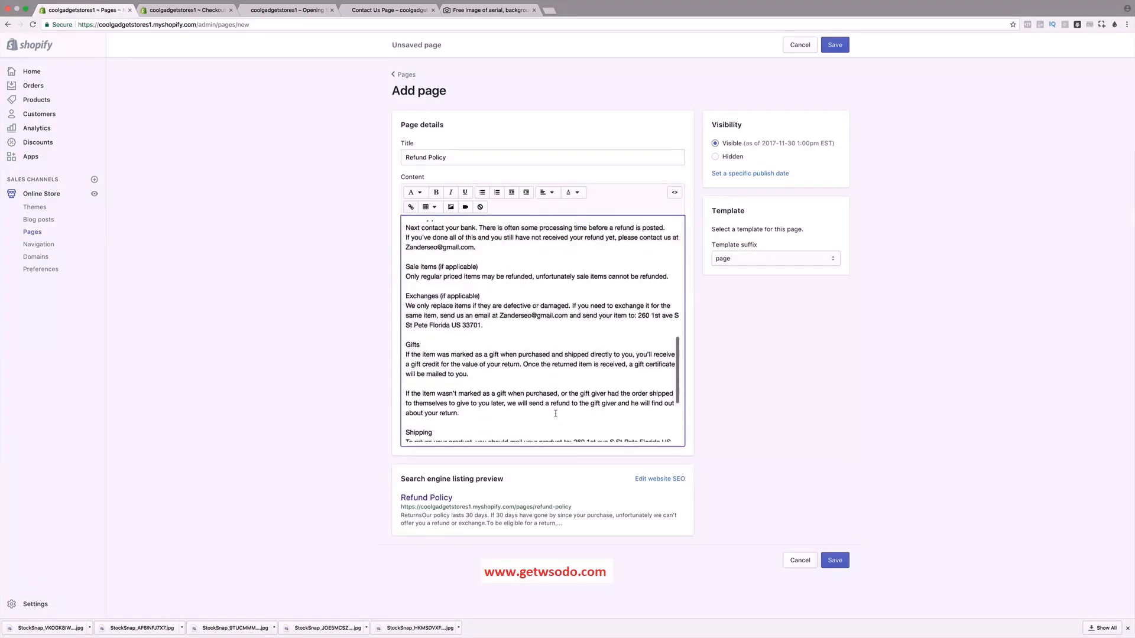
pyautogui.click(833, 562)
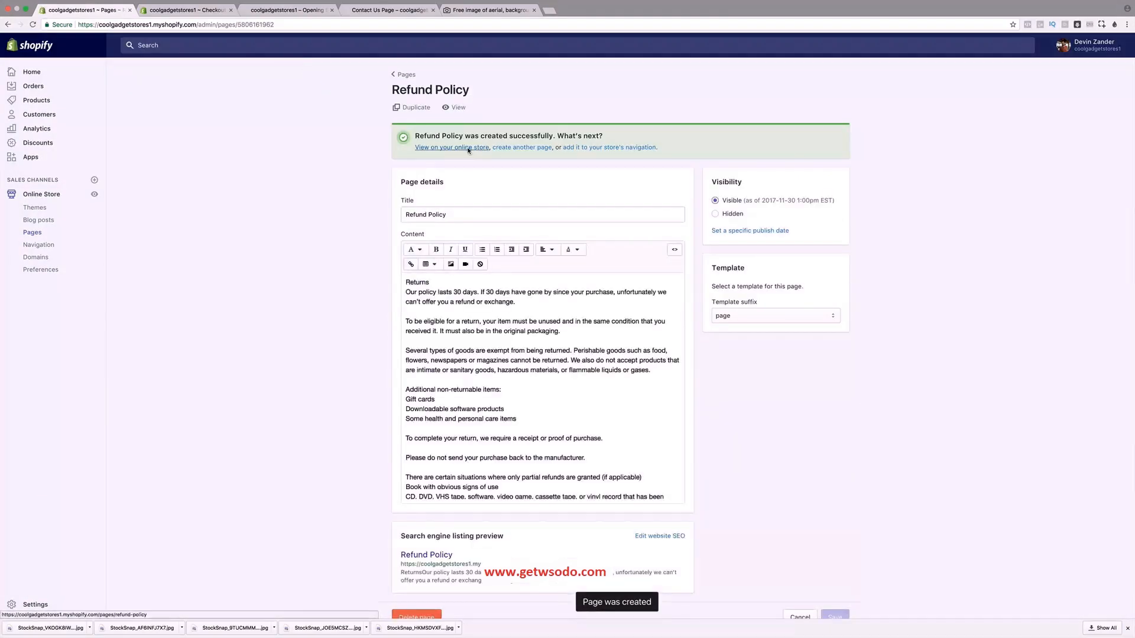
# View the Refund Policy page on the online store and return to its admin page.
pyautogui.click(463, 147)
pyautogui.scroll(-15, 401, 159)
pyautogui.scroll(6, 417, 161)
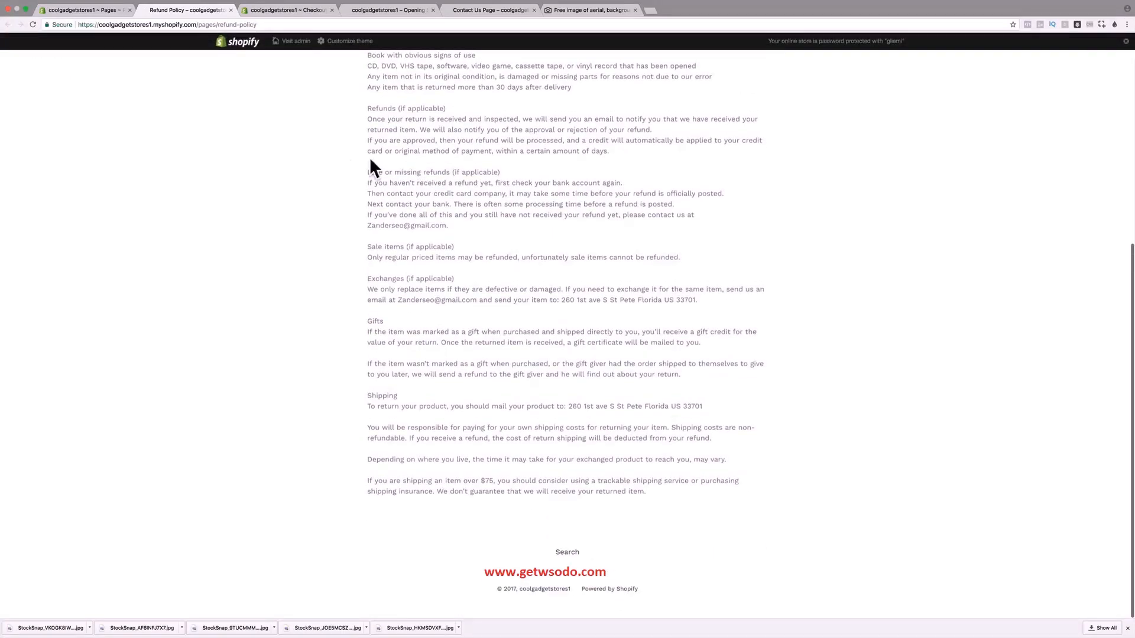
pyautogui.click(97, 10)
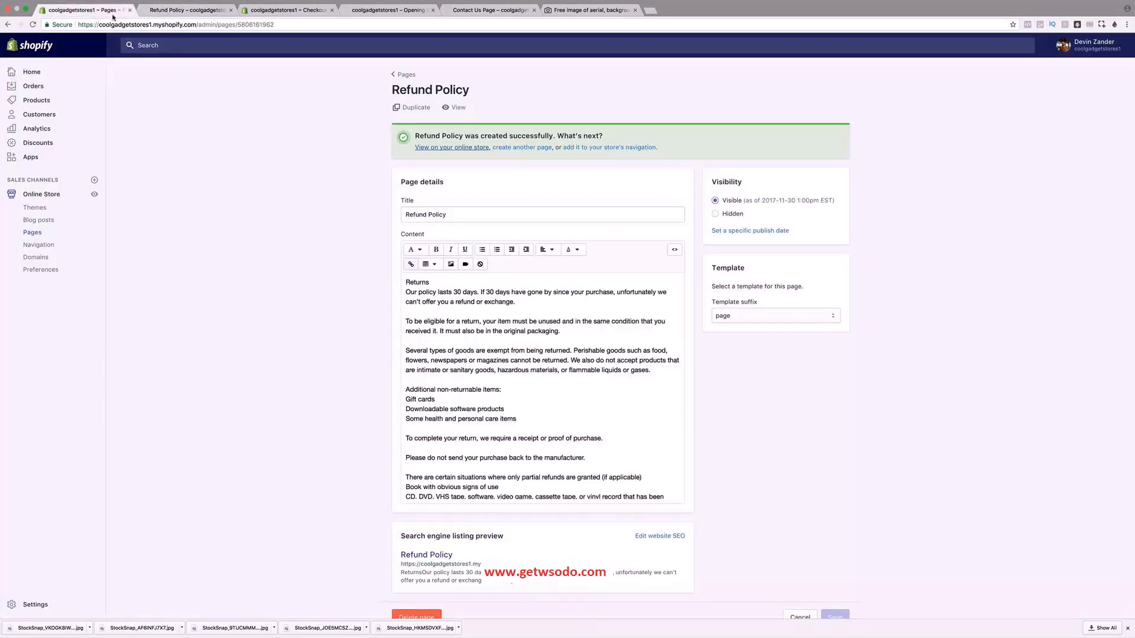
pyautogui.scroll(-1, 668, 228)
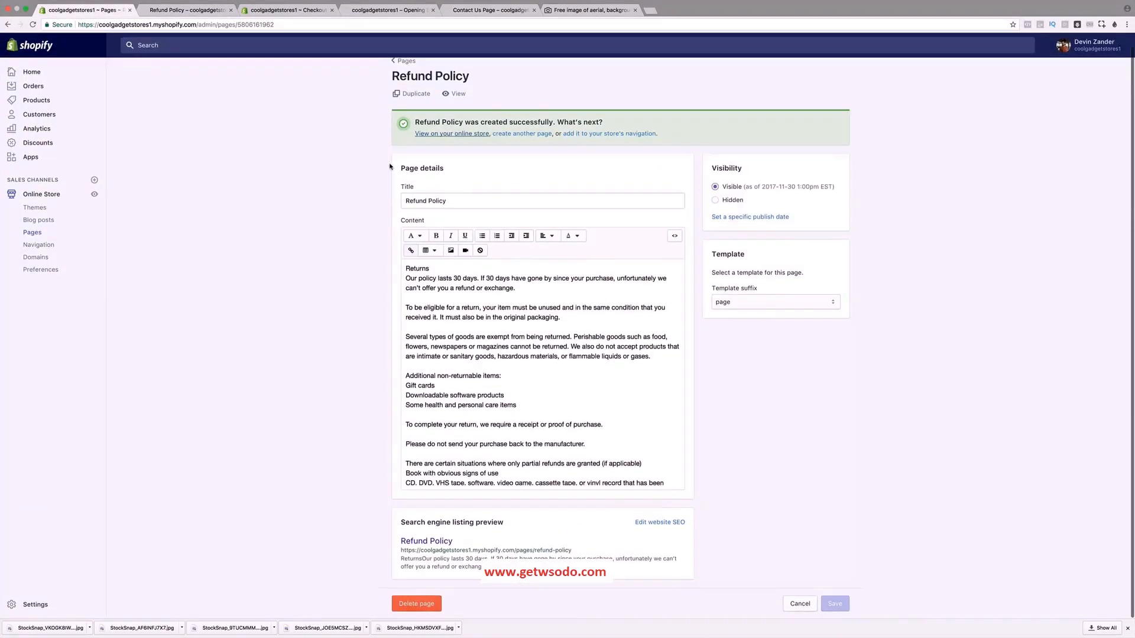
pyautogui.scroll(1, 266, 144)
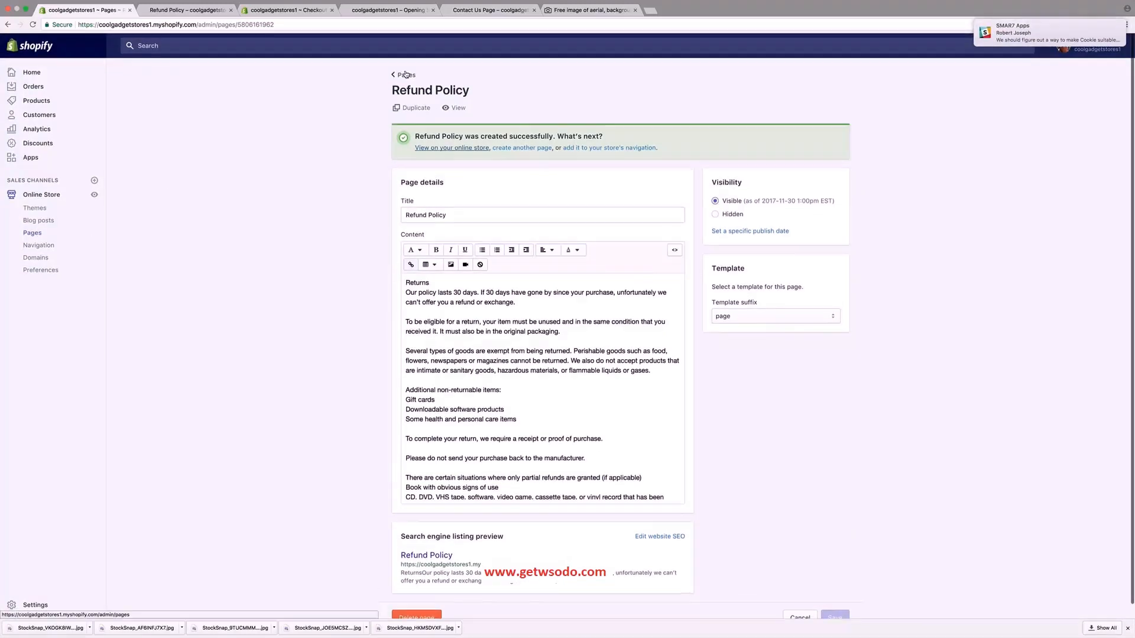
# Start another new page and copy the full privacy policy text from the Checkout settings.
pyautogui.click(401, 66)
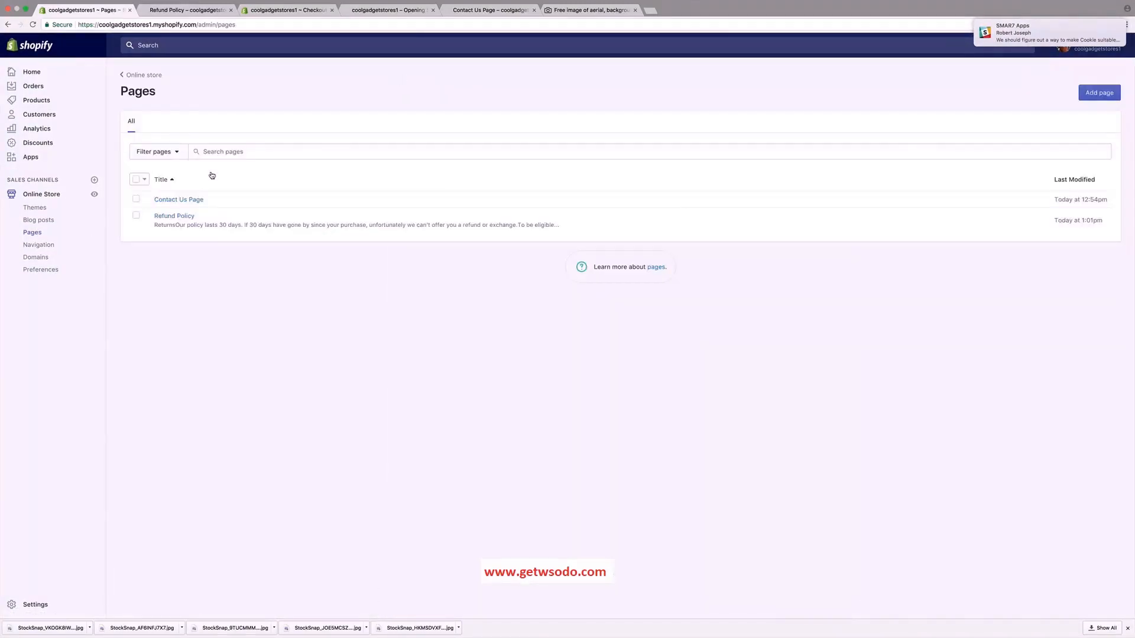
pyautogui.click(1099, 93)
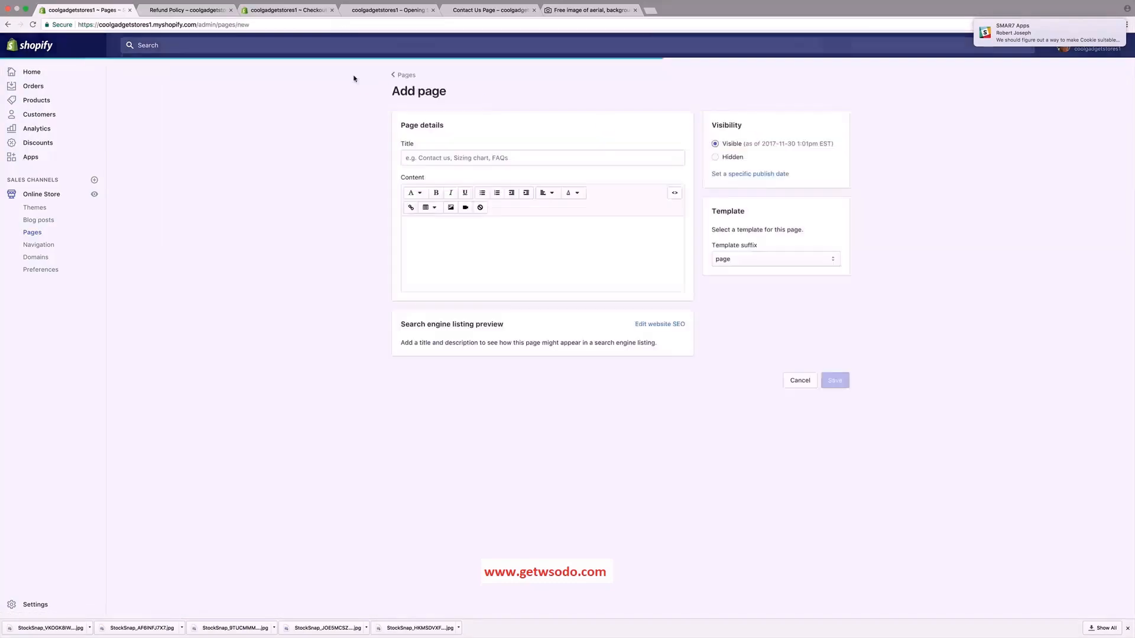
pyautogui.click(188, 10)
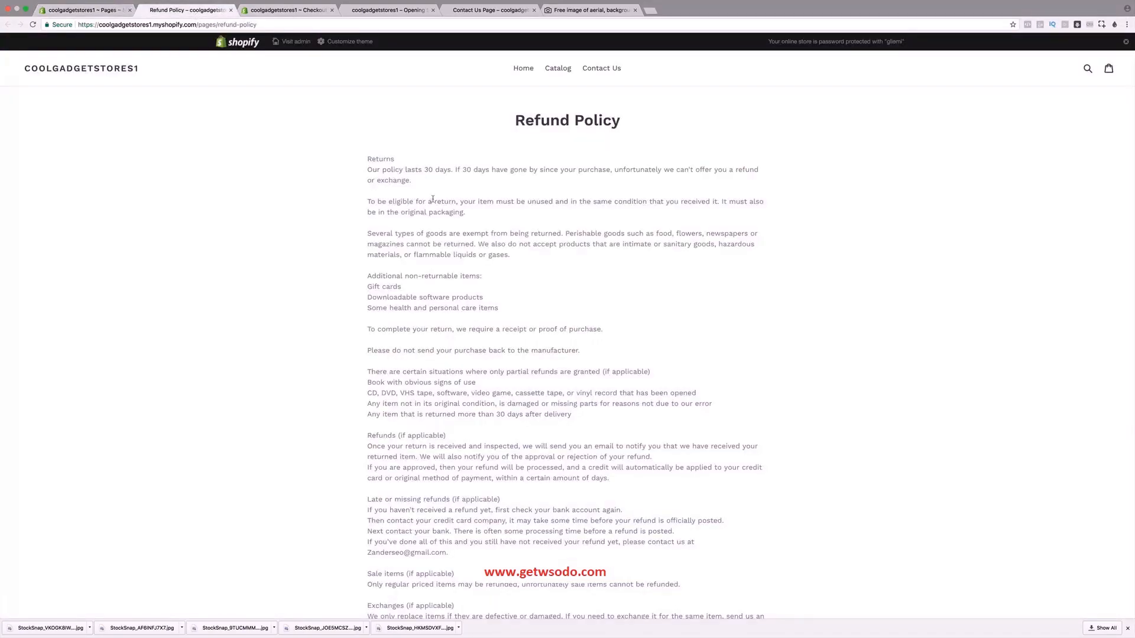
pyautogui.click(297, 14)
pyautogui.click(720, 338)
pyautogui.press('super+a')
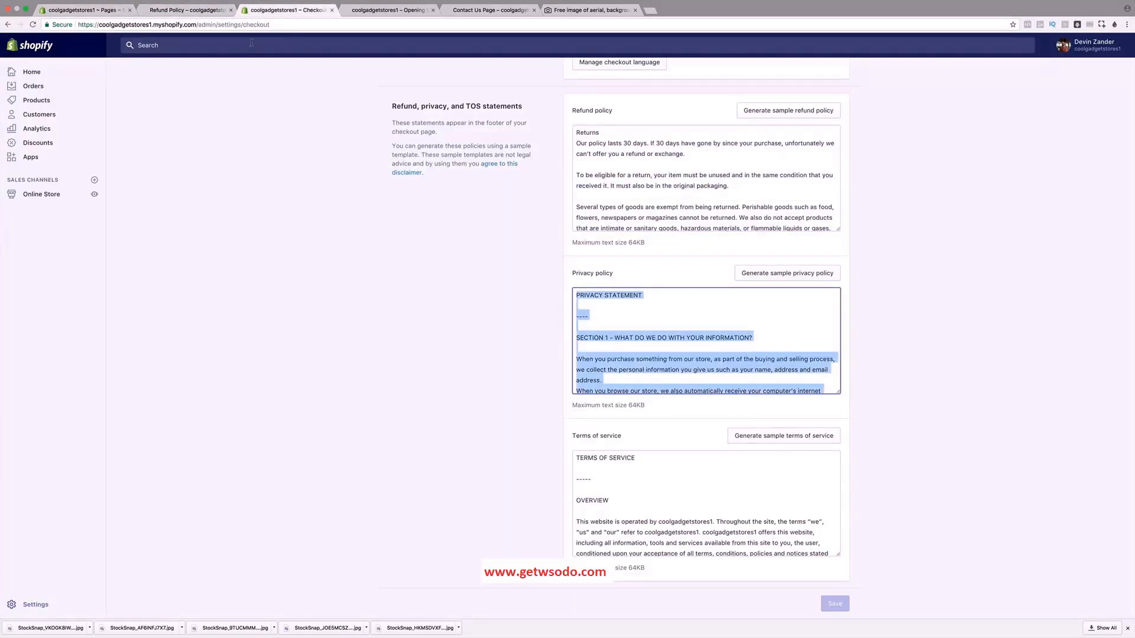
# Title the new page Privacy Policy, paste the copied privacy statement as its content and save it.
pyautogui.click(106, 13)
pyautogui.click(457, 158)
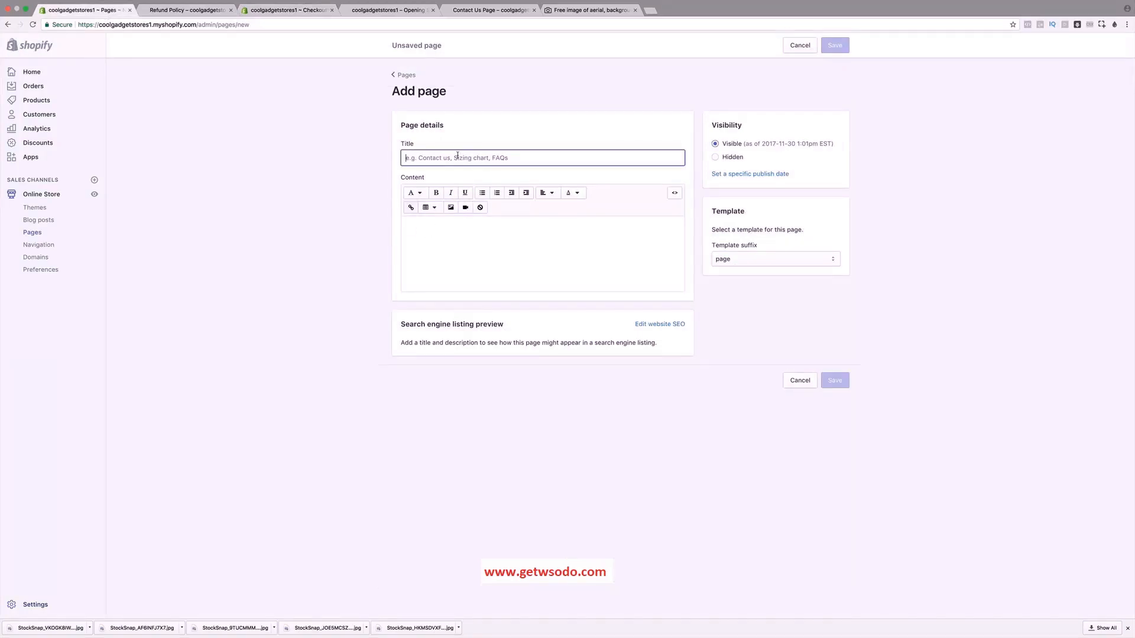
pyautogui.write('Privacy')
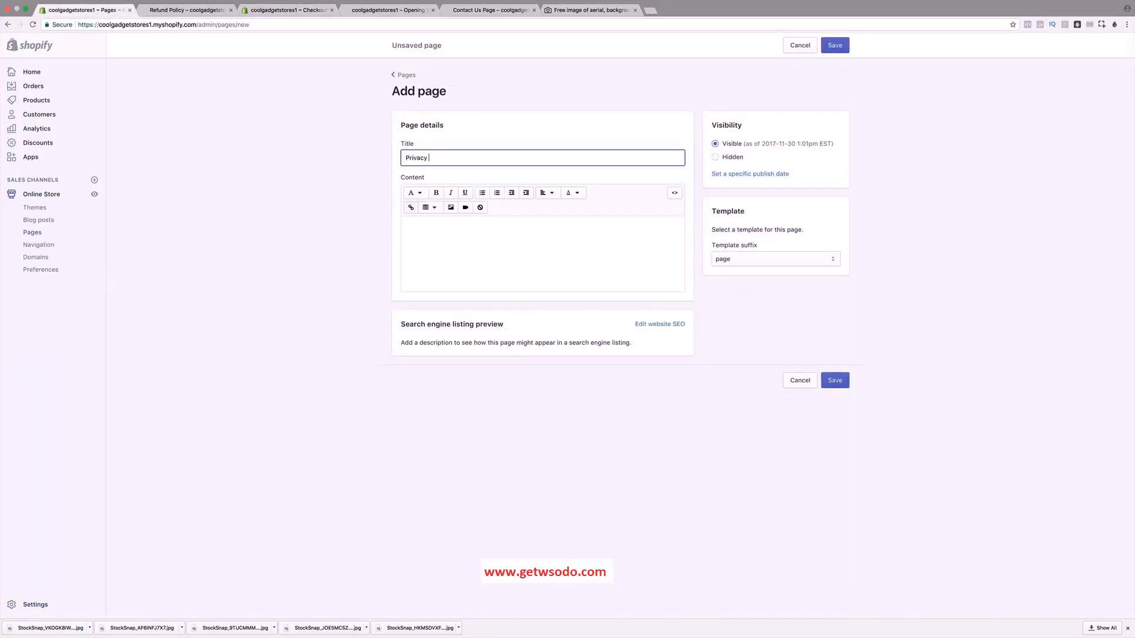
pyautogui.write(' Policy')
pyautogui.click(415, 193)
pyautogui.click(530, 238)
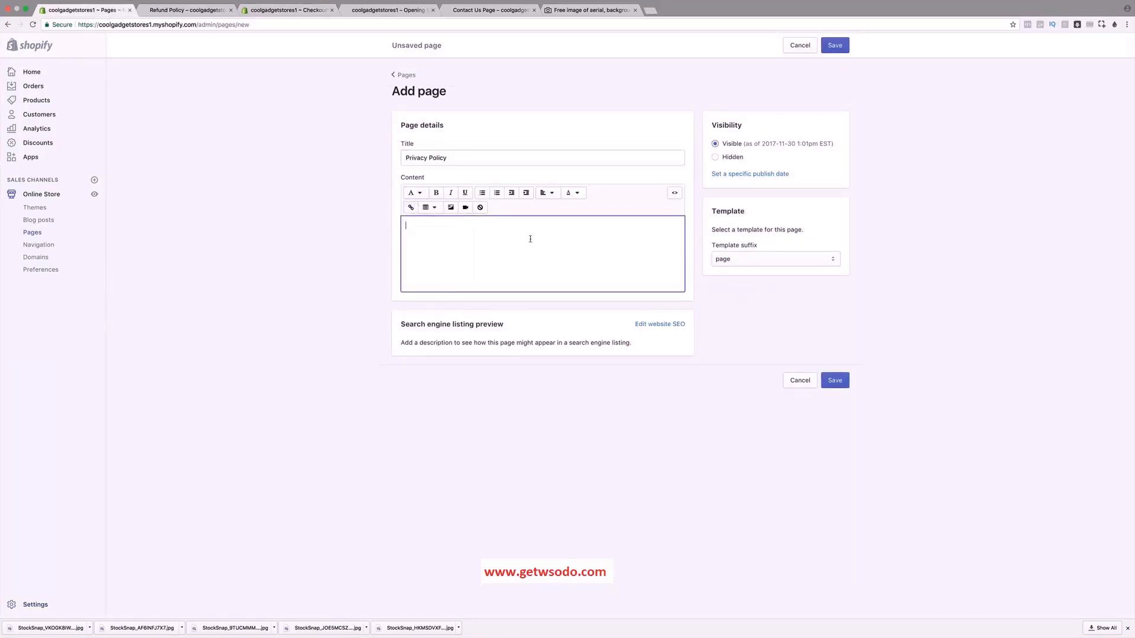
pyautogui.press('super+v')
pyautogui.click(835, 559)
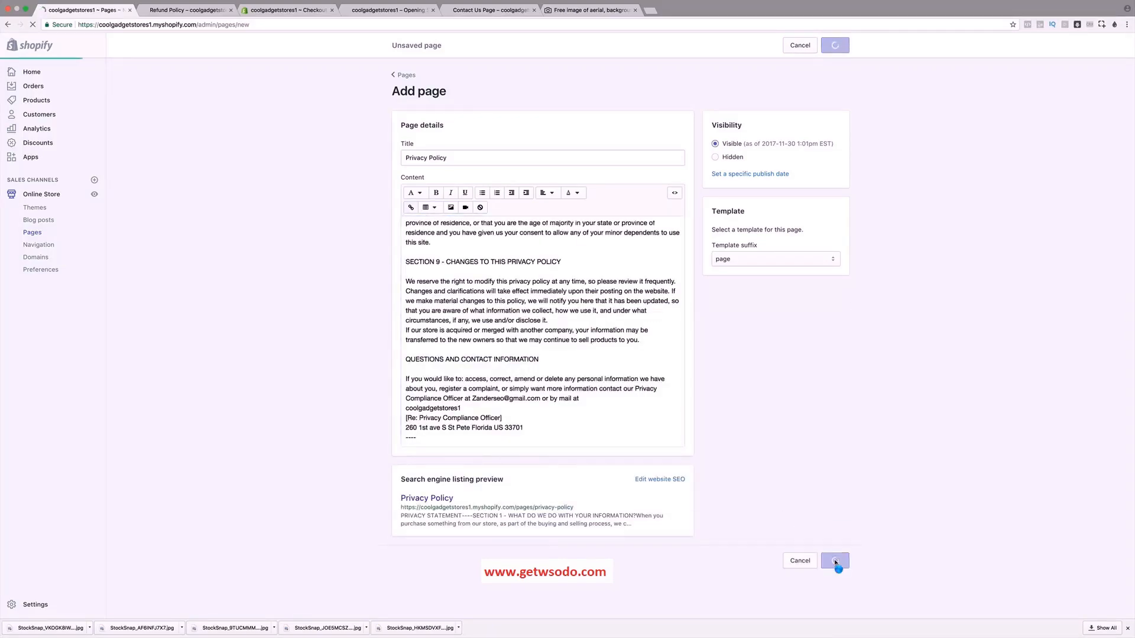
# Copy the full terms of service text from the Checkout settings and start another new page.
pyautogui.click(179, 13)
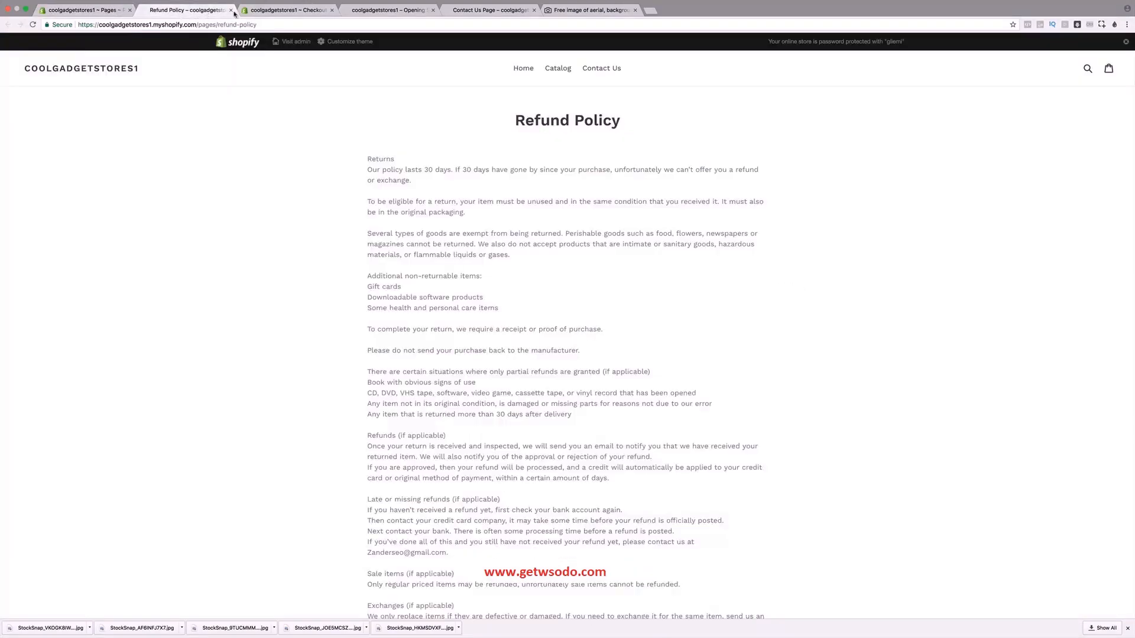
pyautogui.click(290, 10)
pyautogui.click(687, 520)
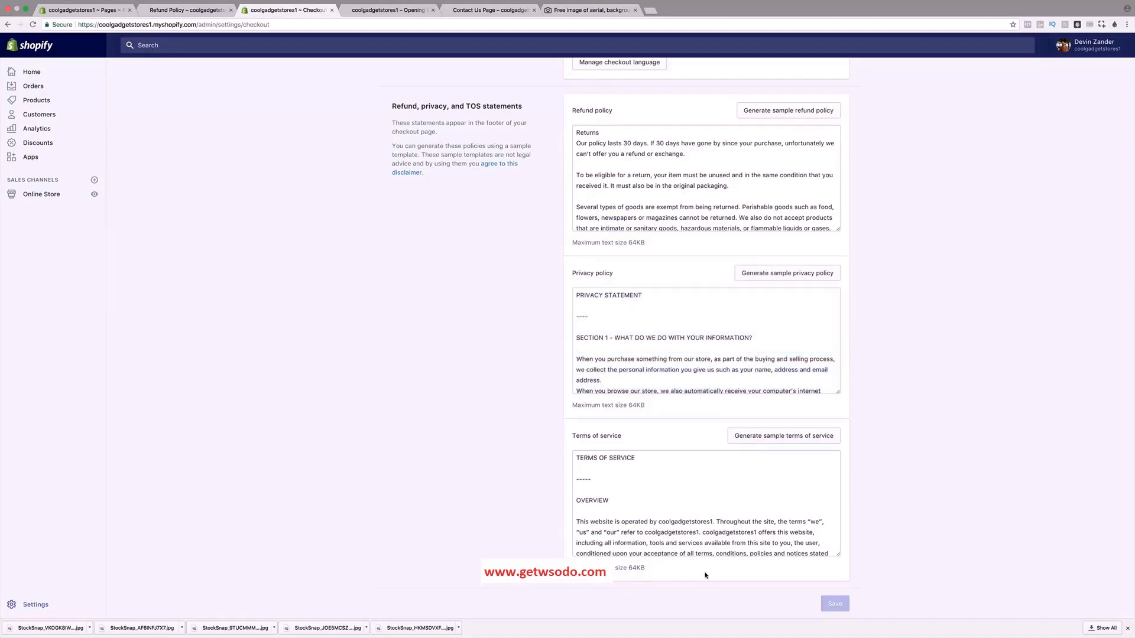
pyautogui.press('super+a')
pyautogui.click(106, 10)
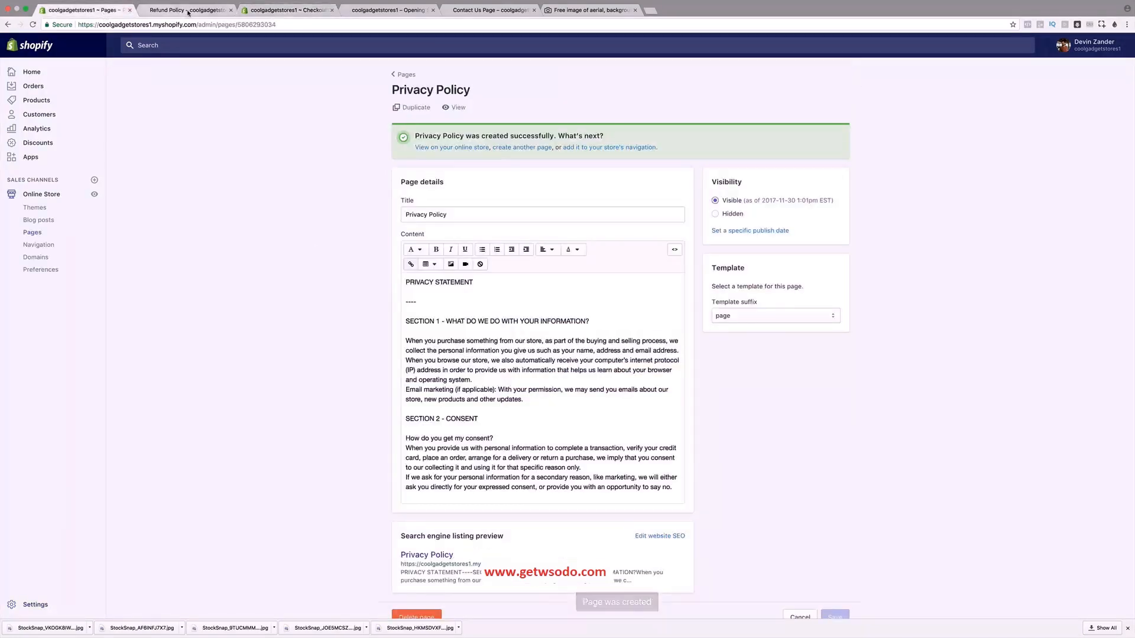
pyautogui.click(403, 74)
pyautogui.click(1086, 94)
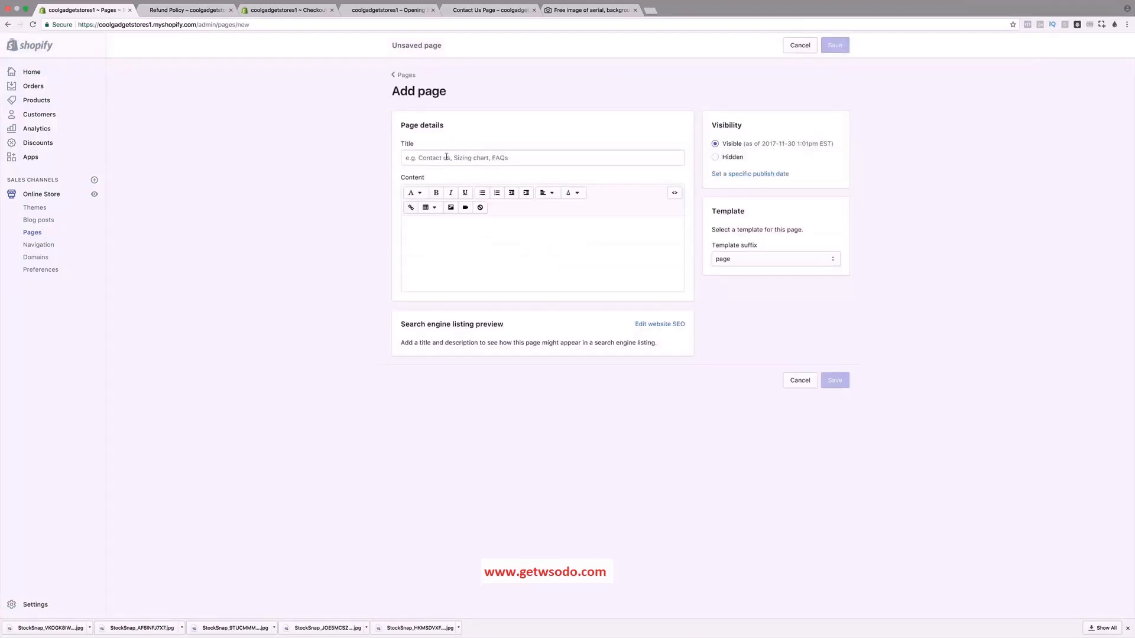
# Title the new page Terms Of Service, paste the copied terms text as its content and save it.
pyautogui.click(446, 156)
pyautogui.write('Terms Of Servi')
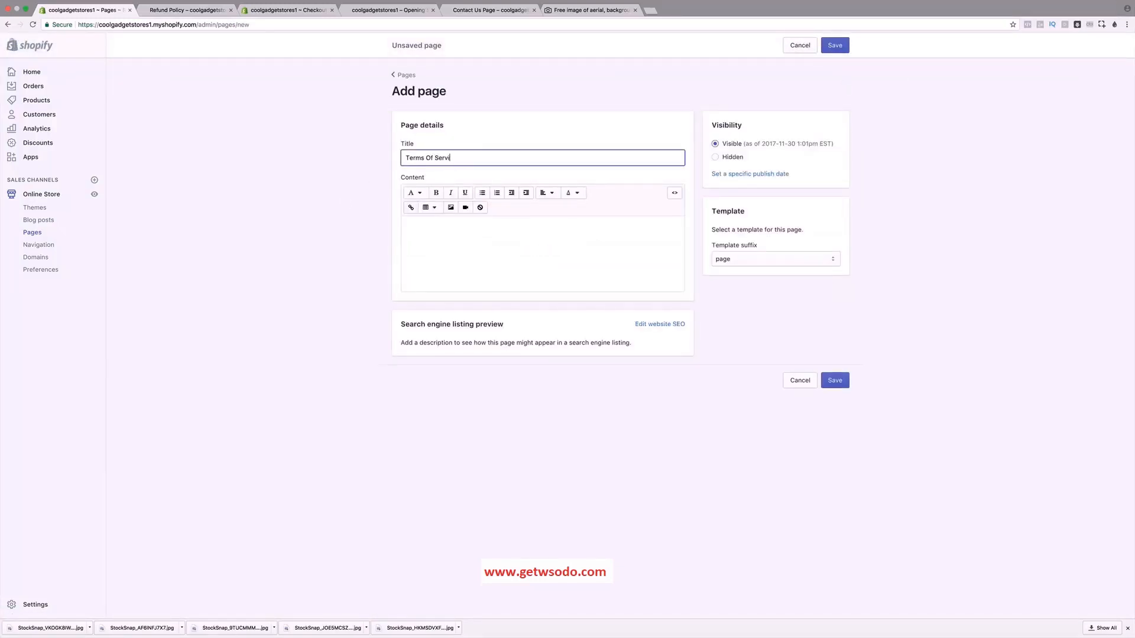
pyautogui.write('ce')
pyautogui.click(413, 193)
pyautogui.click(523, 243)
pyautogui.press('super+v')
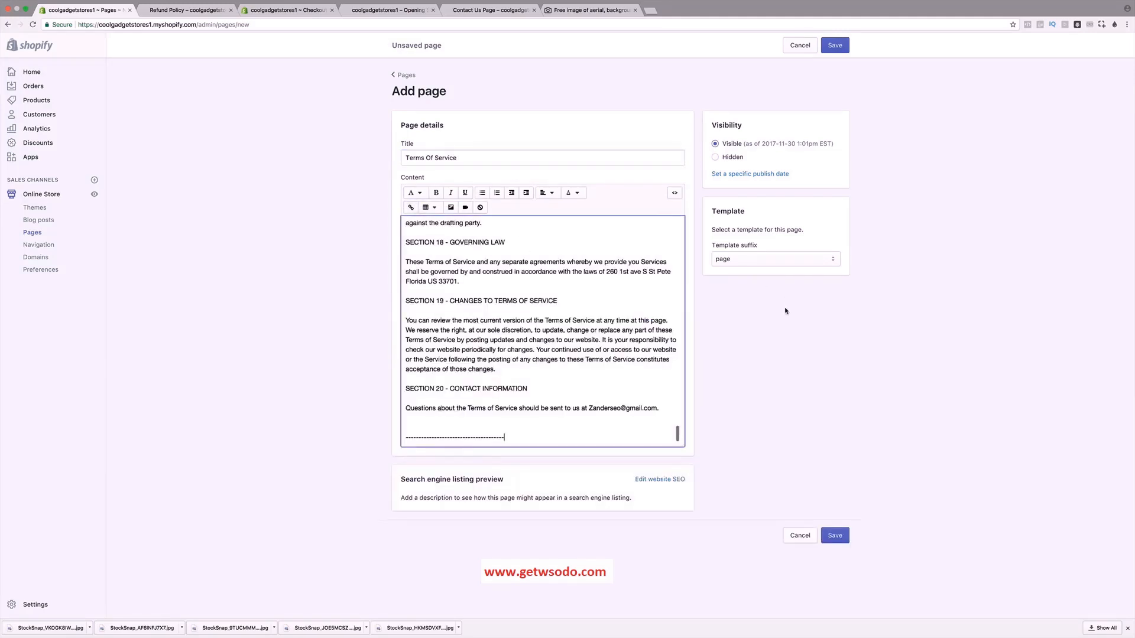
pyautogui.click(839, 537)
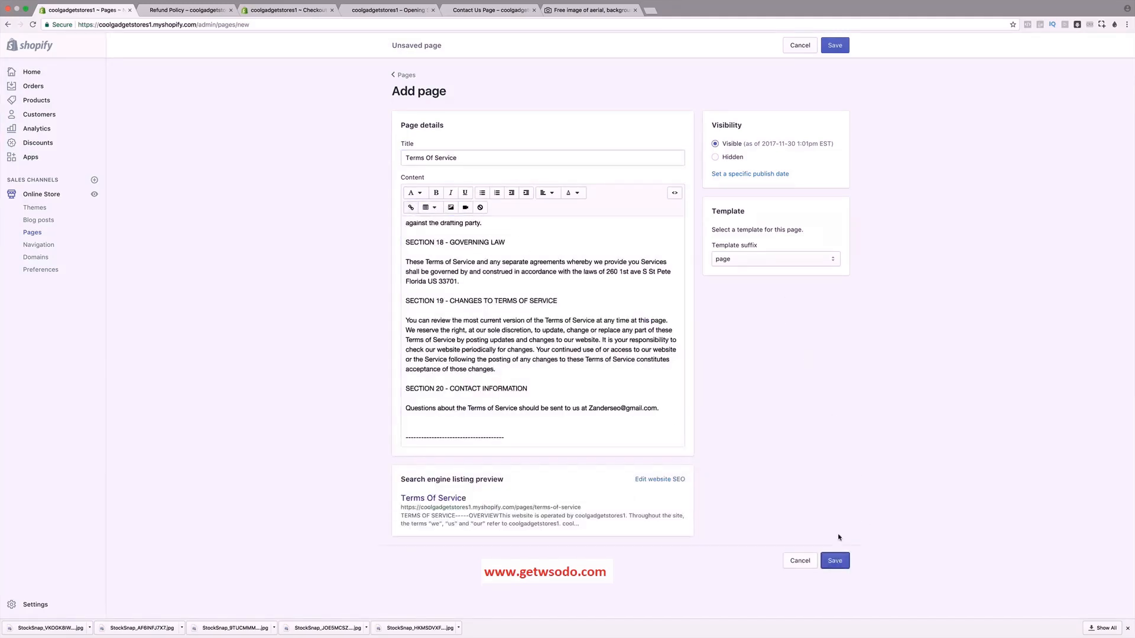
pyautogui.click(843, 566)
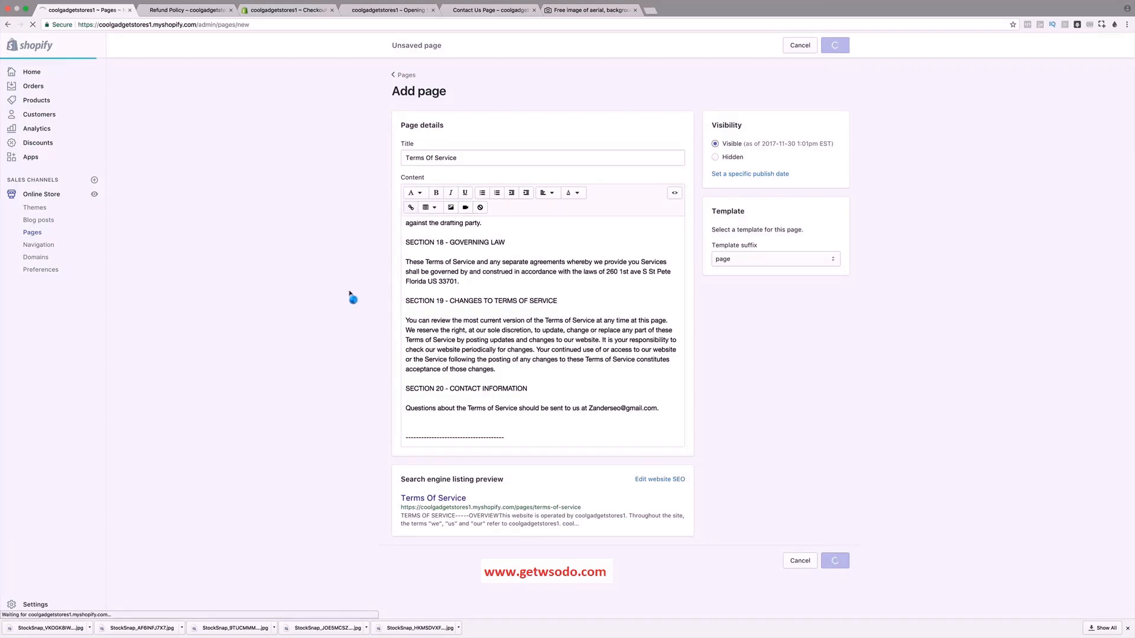
# Add a Refund Policy item to the store's footer menu, linked to the Refund Policy page.
pyautogui.click(39, 246)
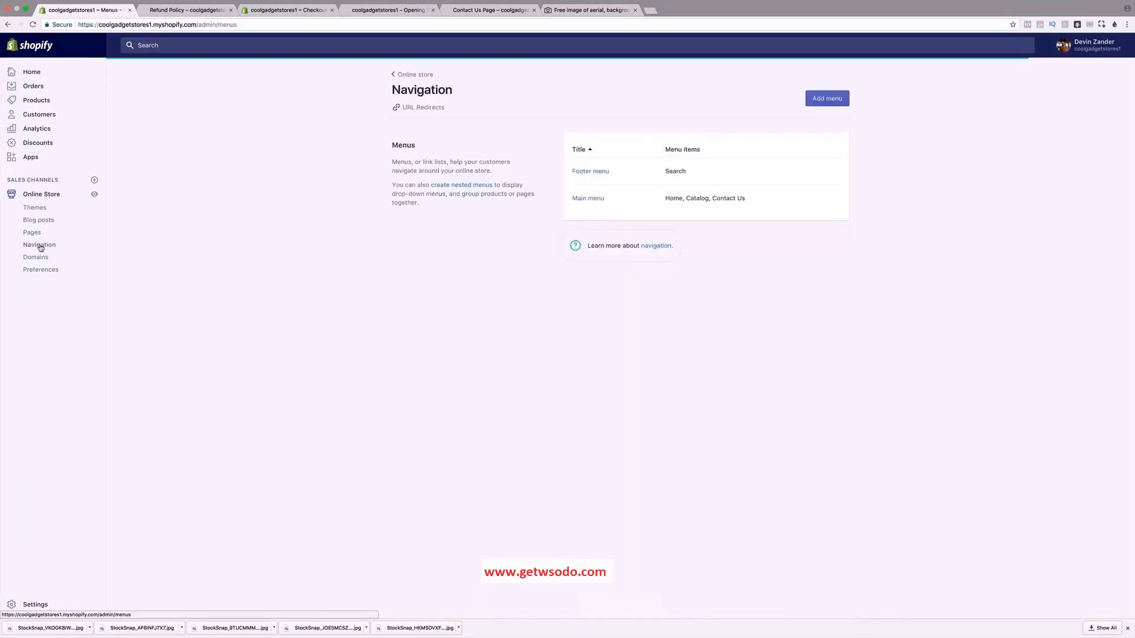
pyautogui.click(585, 172)
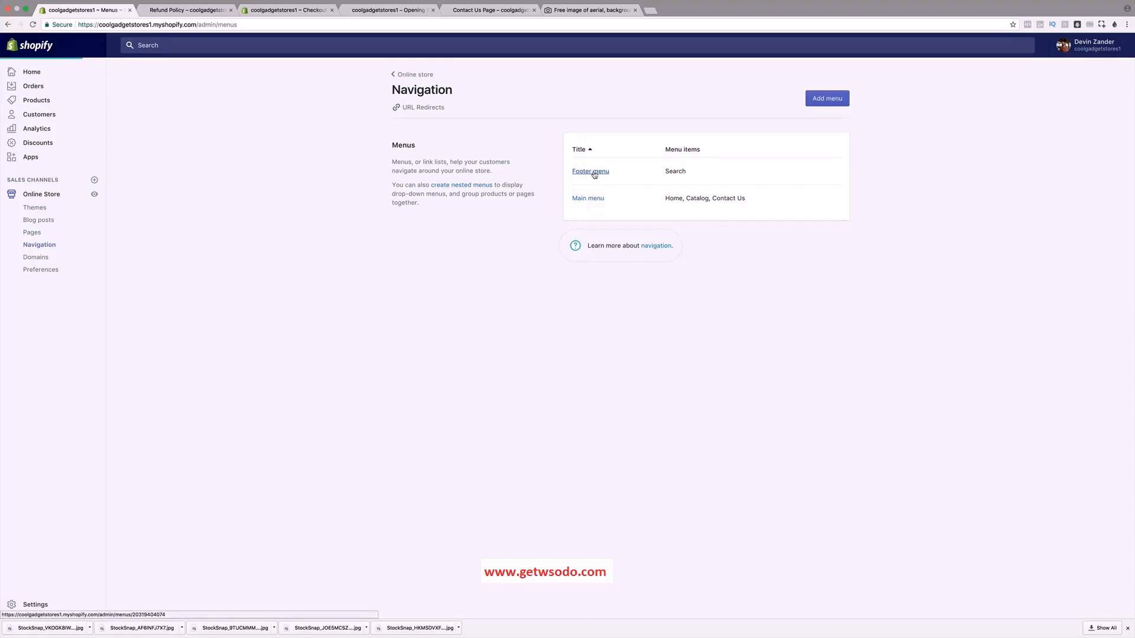
pyautogui.click(484, 242)
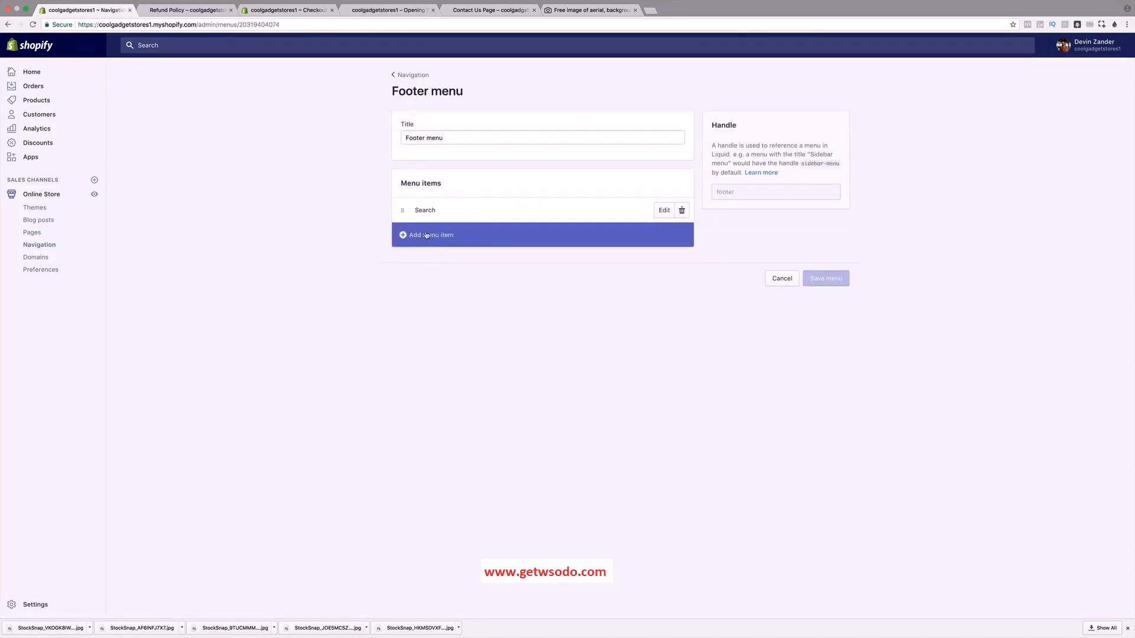
pyautogui.click(514, 330)
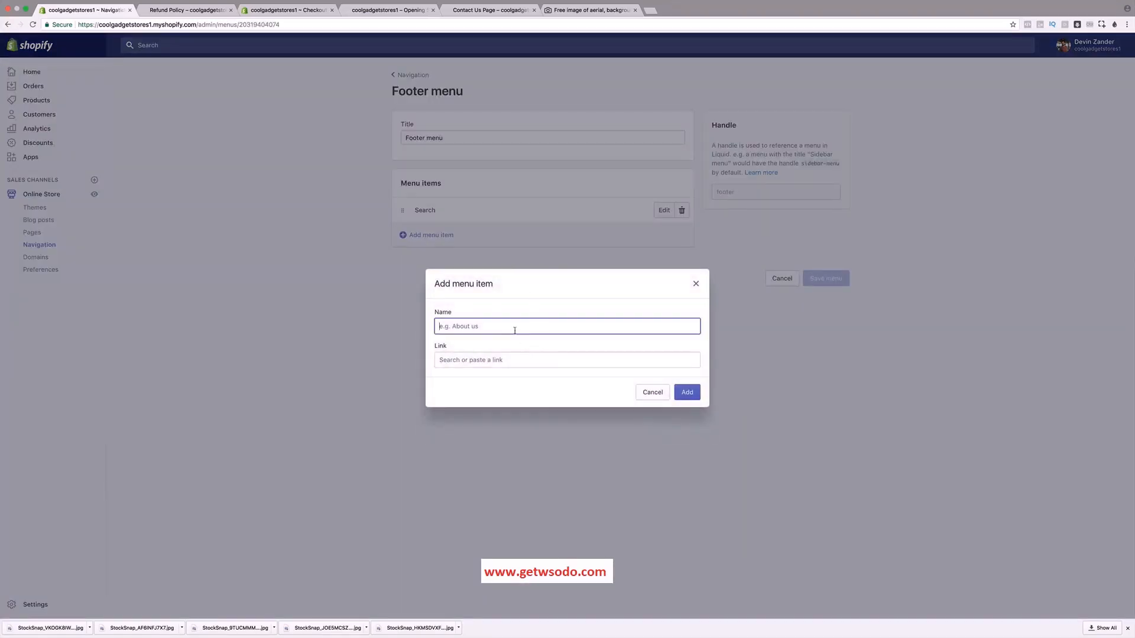
pyautogui.write('A')
pyautogui.press('BackSpace')
pyautogui.write('Refund Policy')
pyautogui.press('Tab')
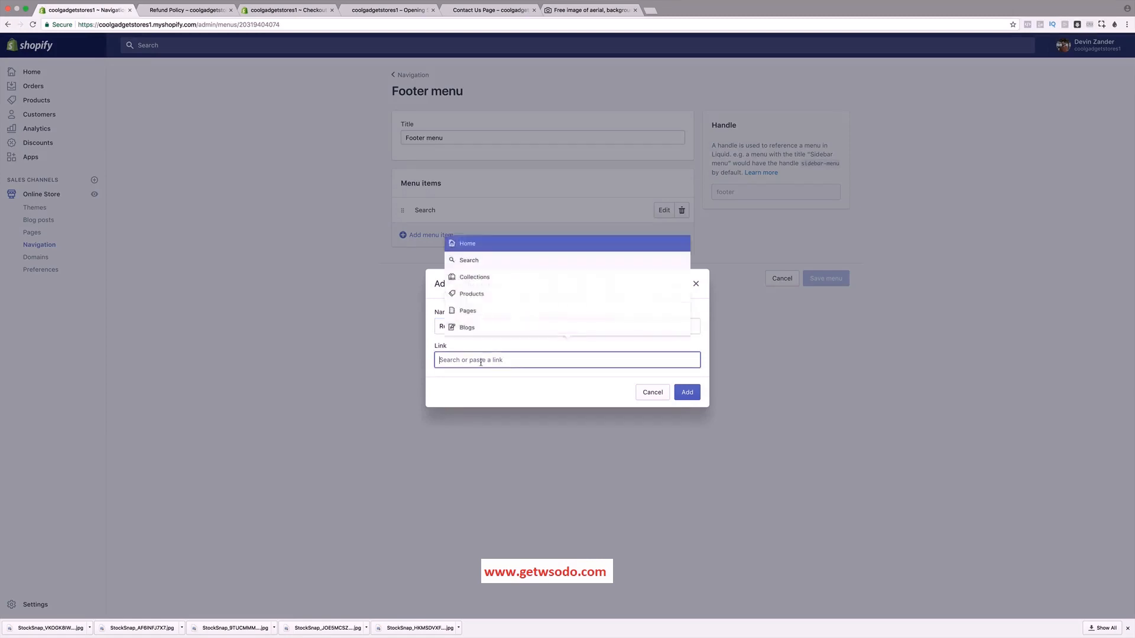
pyautogui.click(480, 306)
pyautogui.click(490, 315)
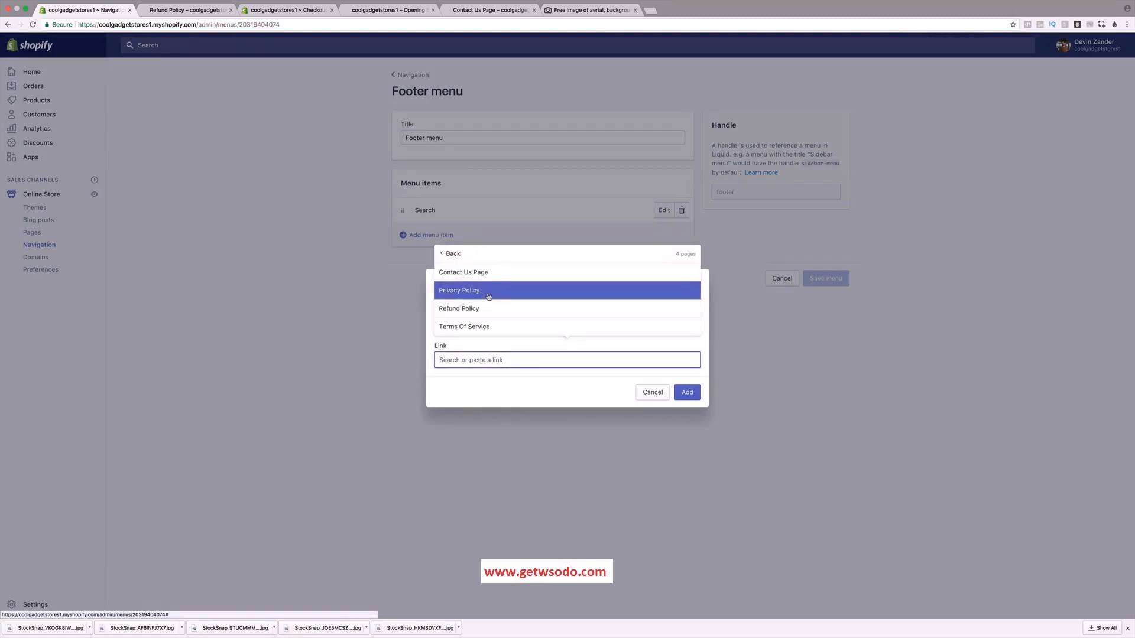
pyautogui.click(680, 396)
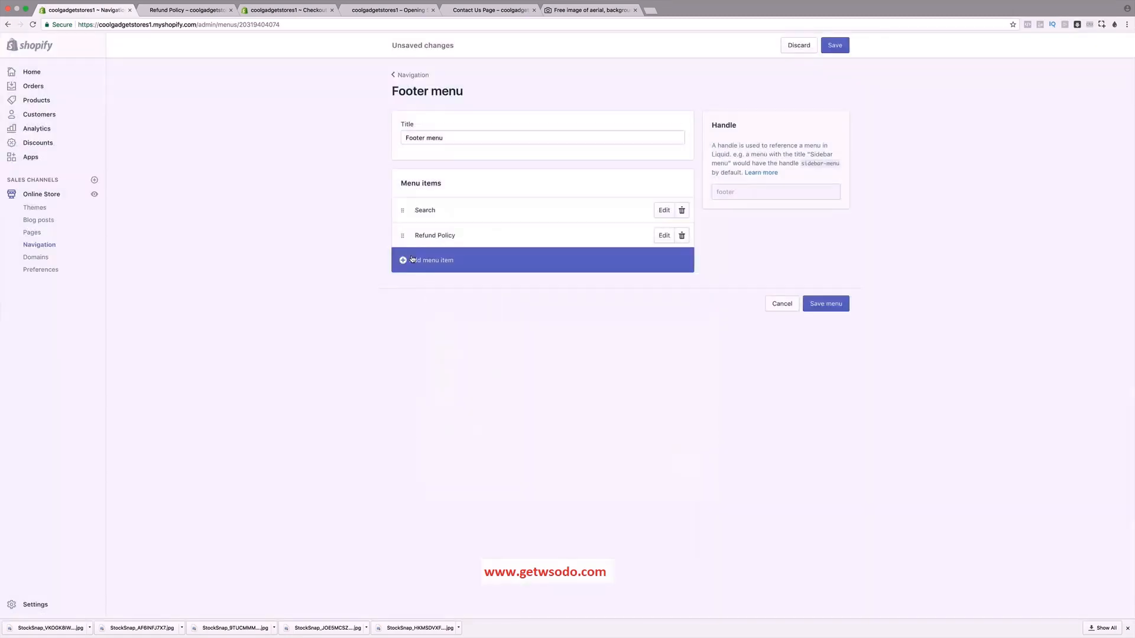
# Add a Terms Of Service item to the footer menu, linked to the Terms Of Service page.
pyautogui.click(430, 262)
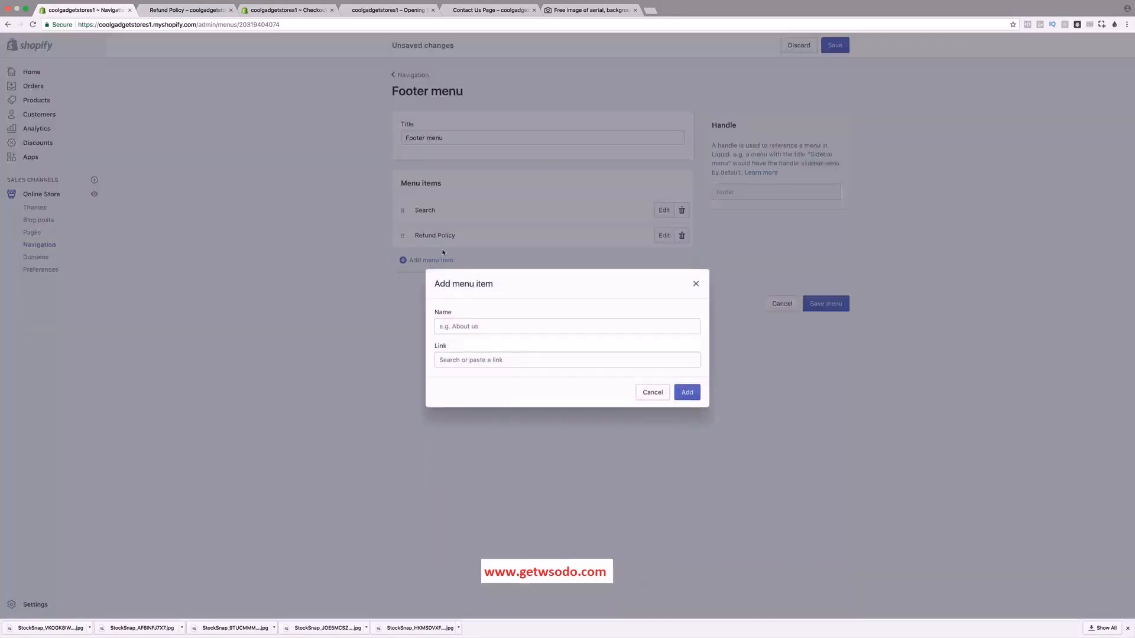
pyautogui.click(487, 327)
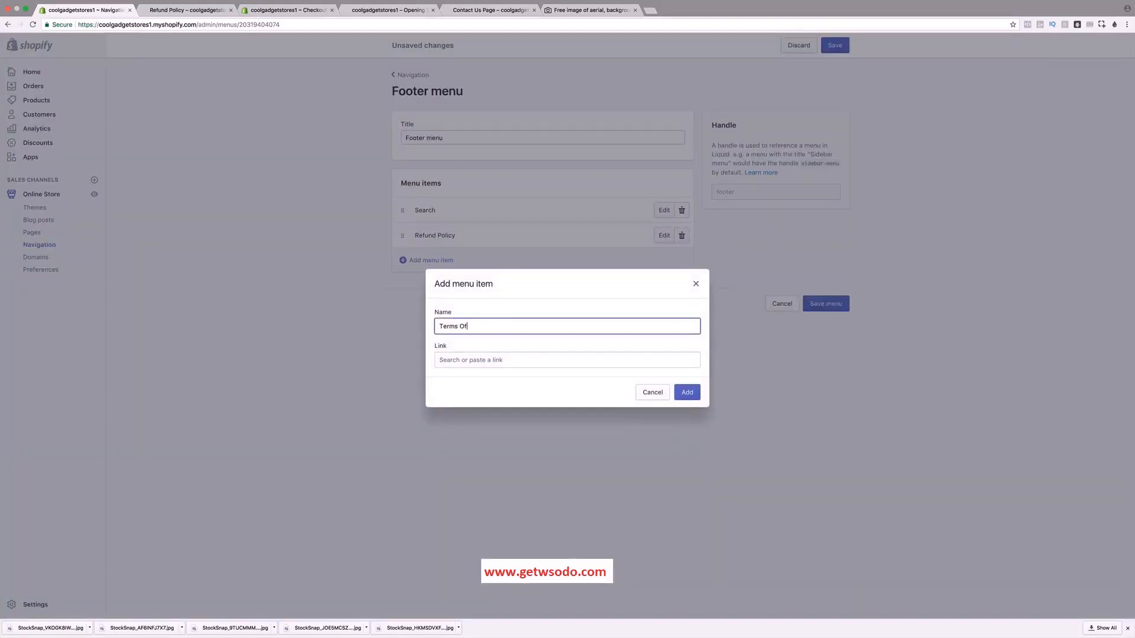
pyautogui.click(466, 358)
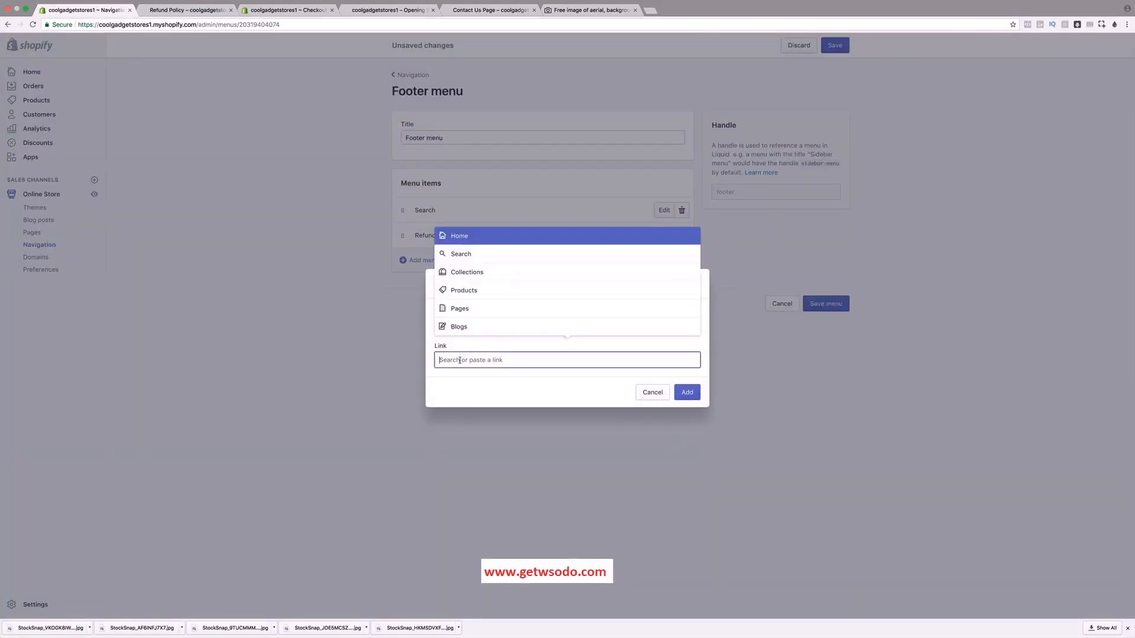
pyautogui.click(472, 323)
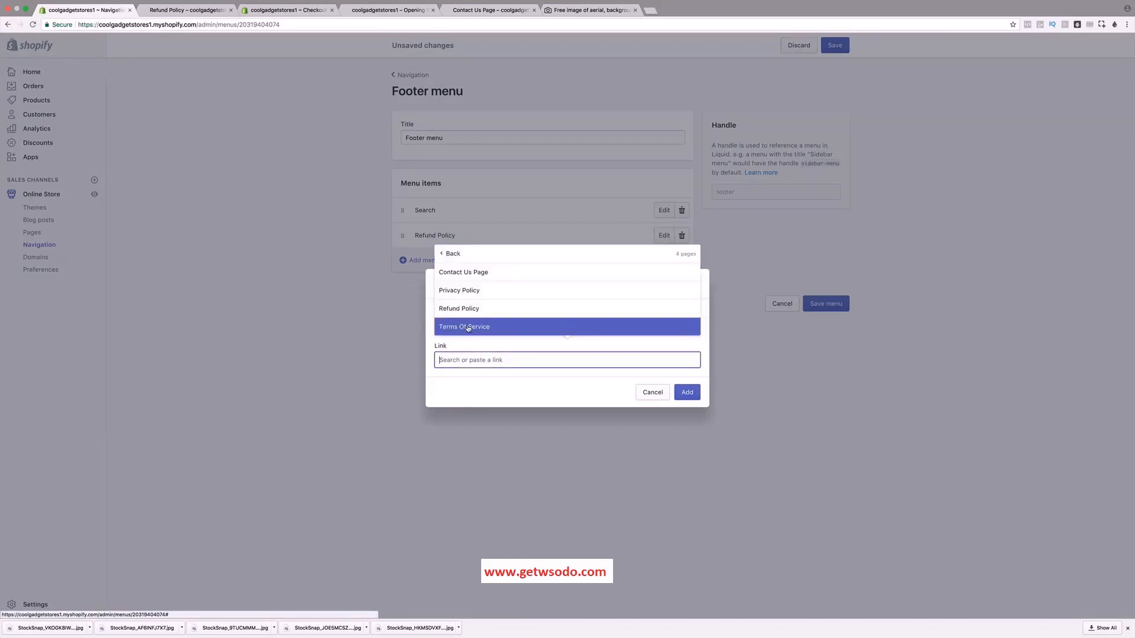
pyautogui.click(466, 327)
pyautogui.press('Return')
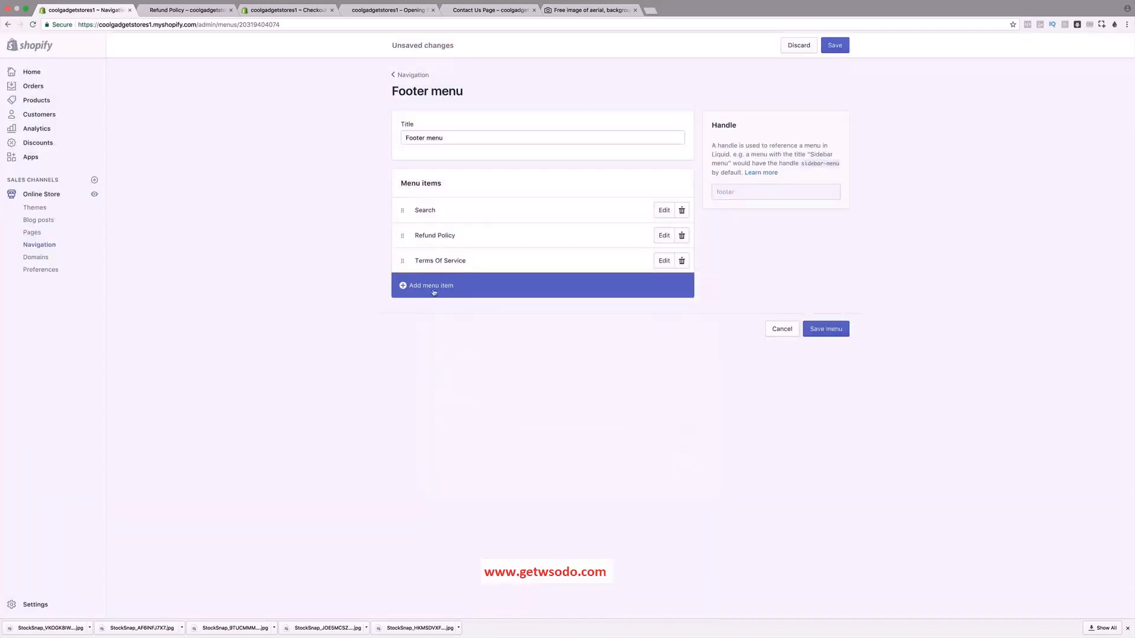
# Add a Privacy Policy item linked to the Privacy Policy page and save the footer menu.
pyautogui.click(435, 290)
pyautogui.click(475, 328)
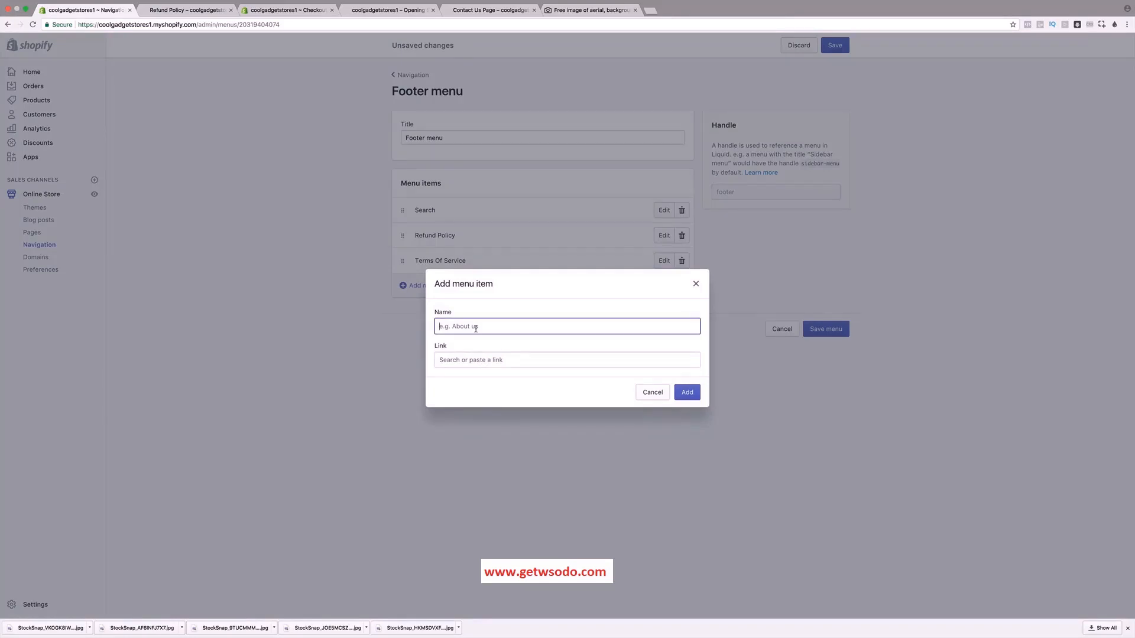
pyautogui.write('Privacy Policy')
pyautogui.click(474, 360)
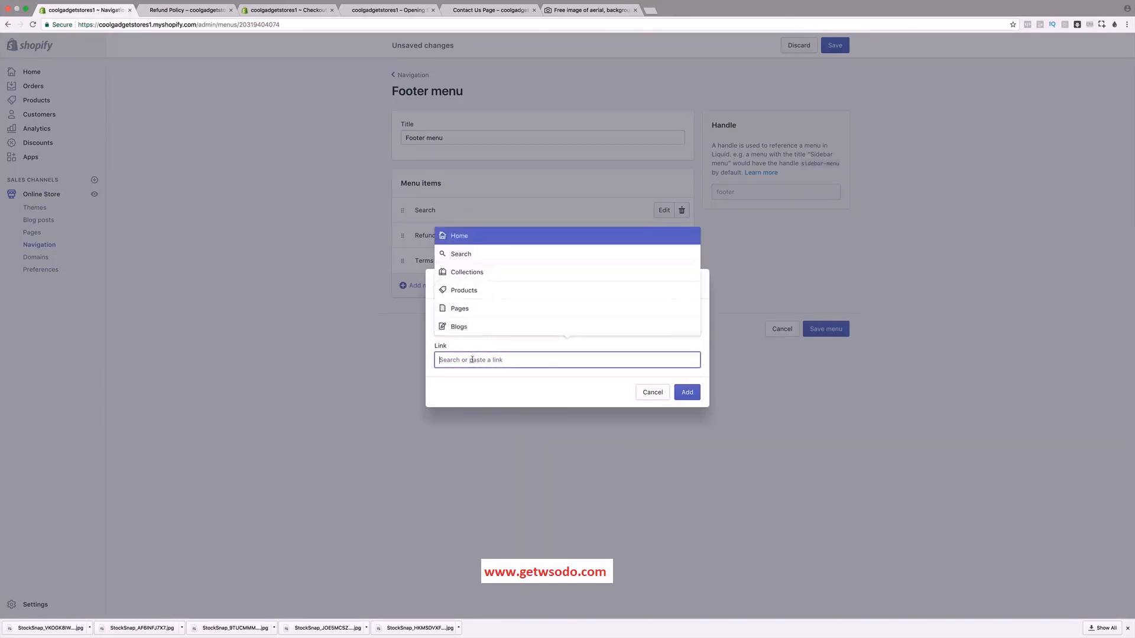
pyautogui.click(491, 310)
pyautogui.click(481, 291)
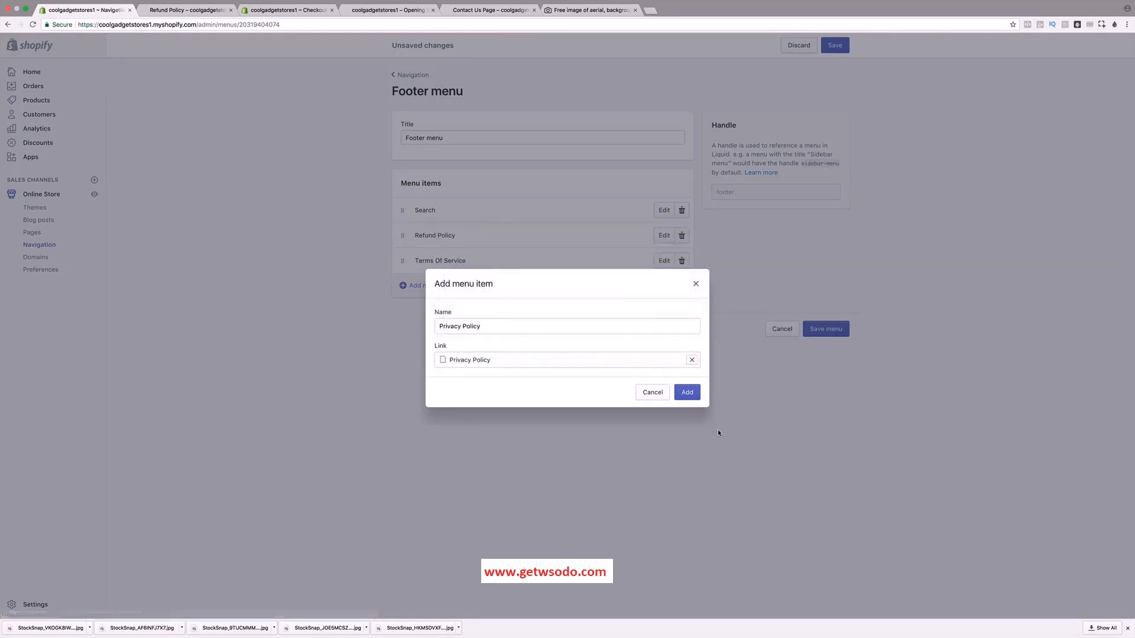
pyautogui.click(686, 392)
pyautogui.click(828, 356)
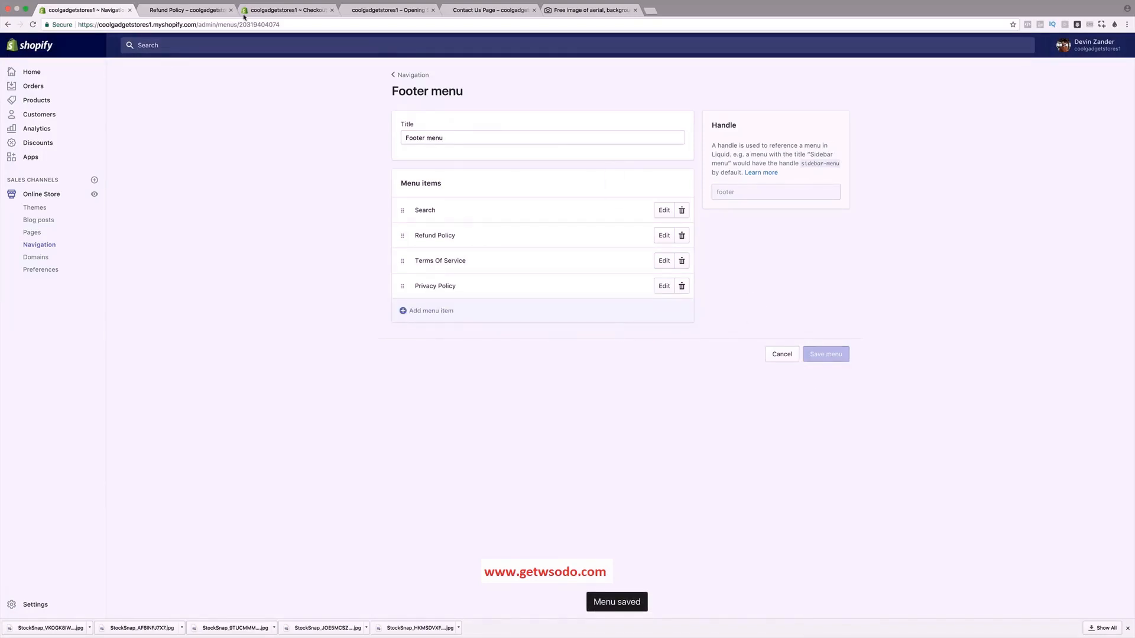
# Open the online store's home page and examine its header navigation and footer links.
pyautogui.click(290, 13)
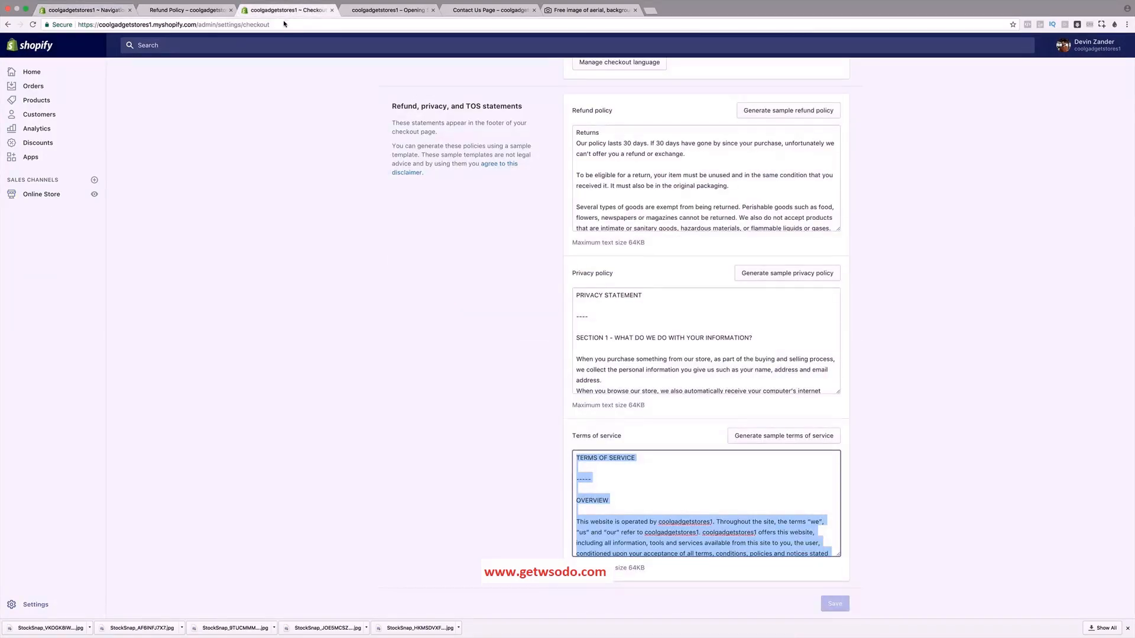
pyautogui.click(387, 10)
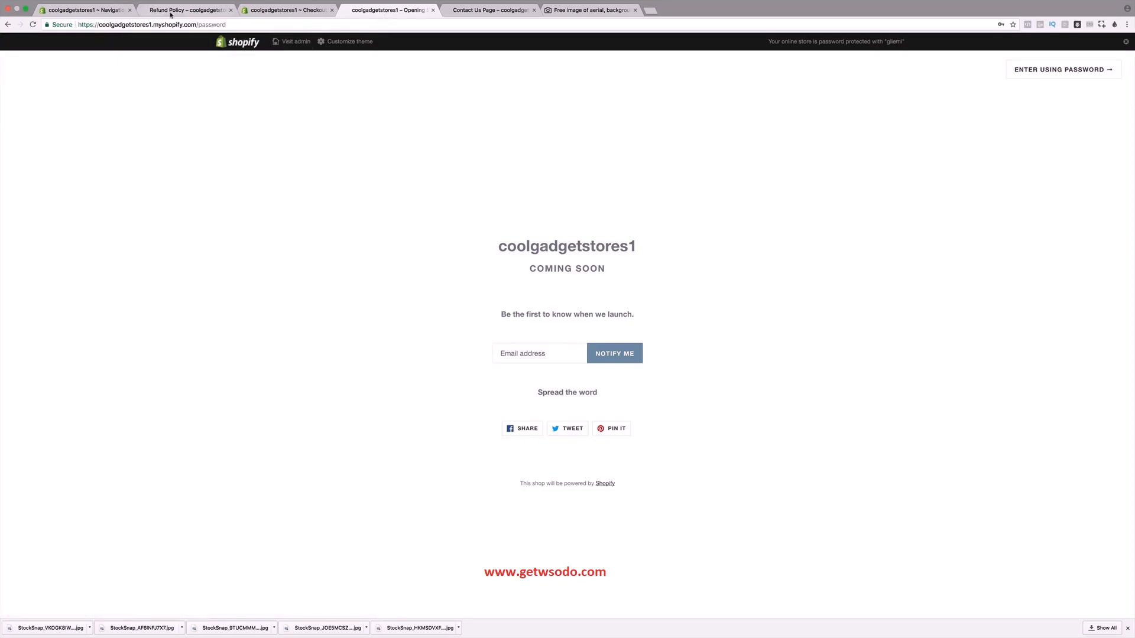
pyautogui.doubleClick(207, 24)
pyautogui.press('BackSpace')
pyautogui.press('Return')
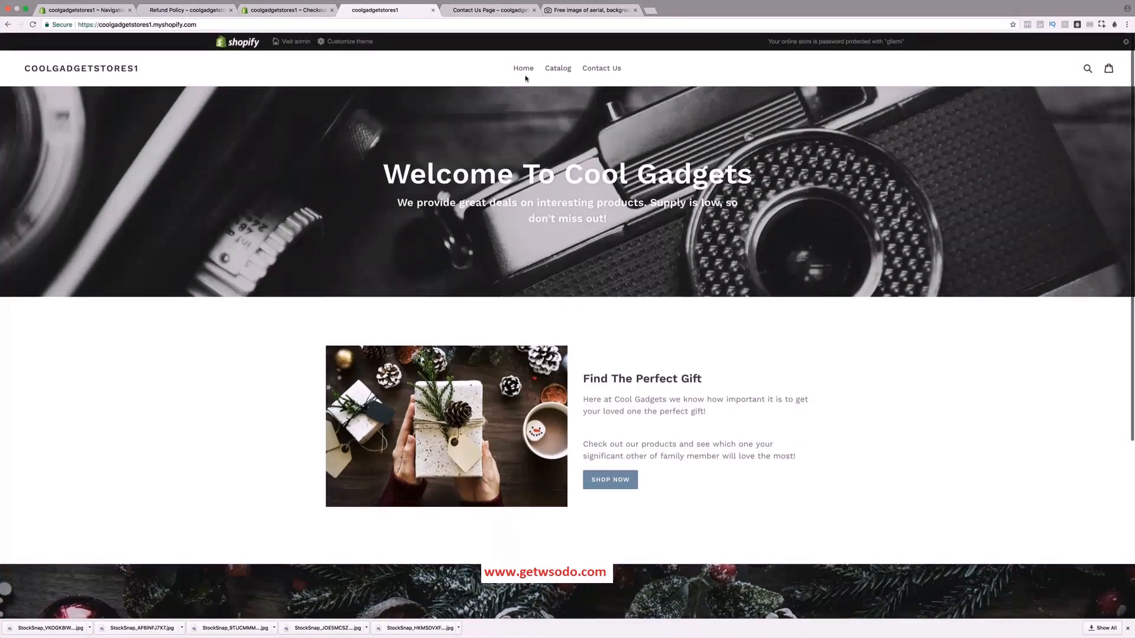
pyautogui.scroll(-5, 590, 100)
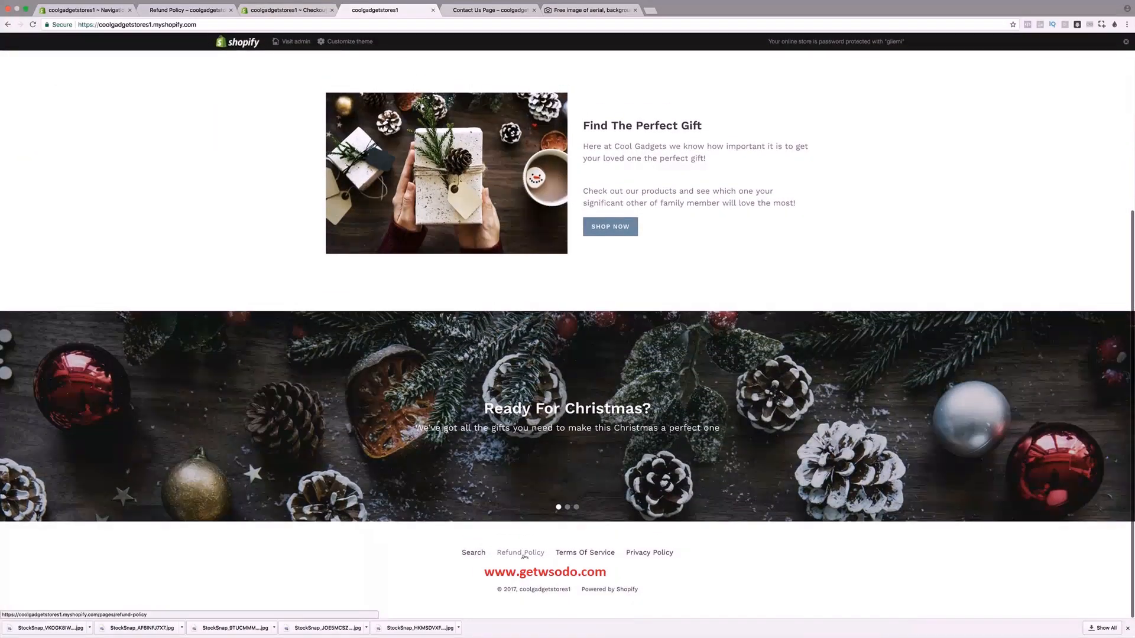
pyautogui.scroll(3, 648, 559)
pyautogui.scroll(2, 648, 559)
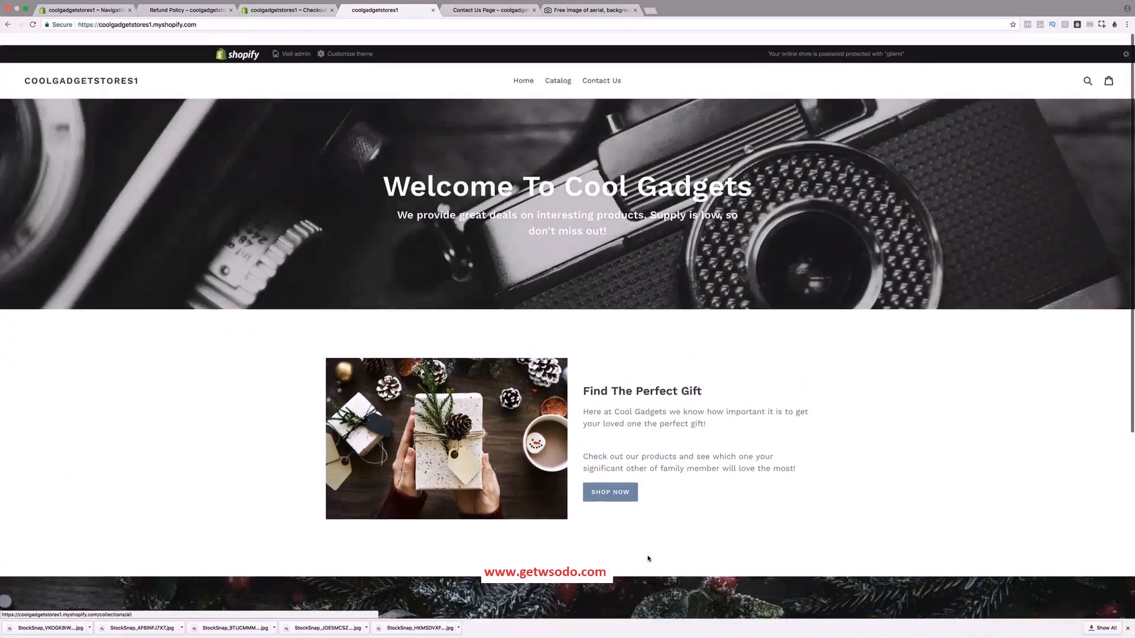
pyautogui.scroll(-5, 646, 559)
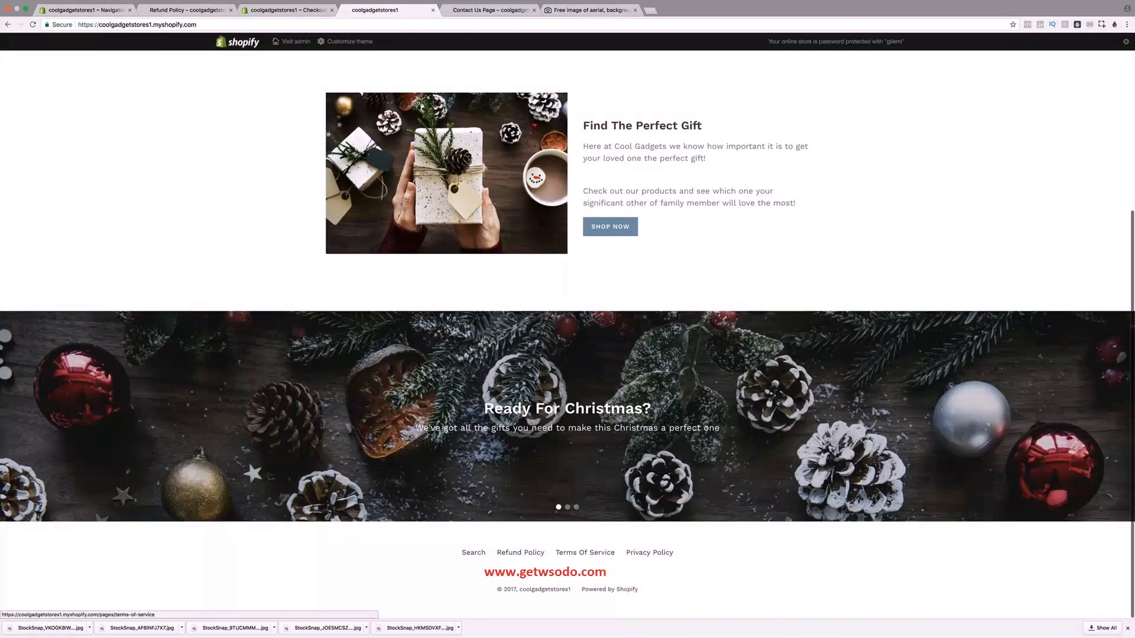
pyautogui.scroll(6, 540, 321)
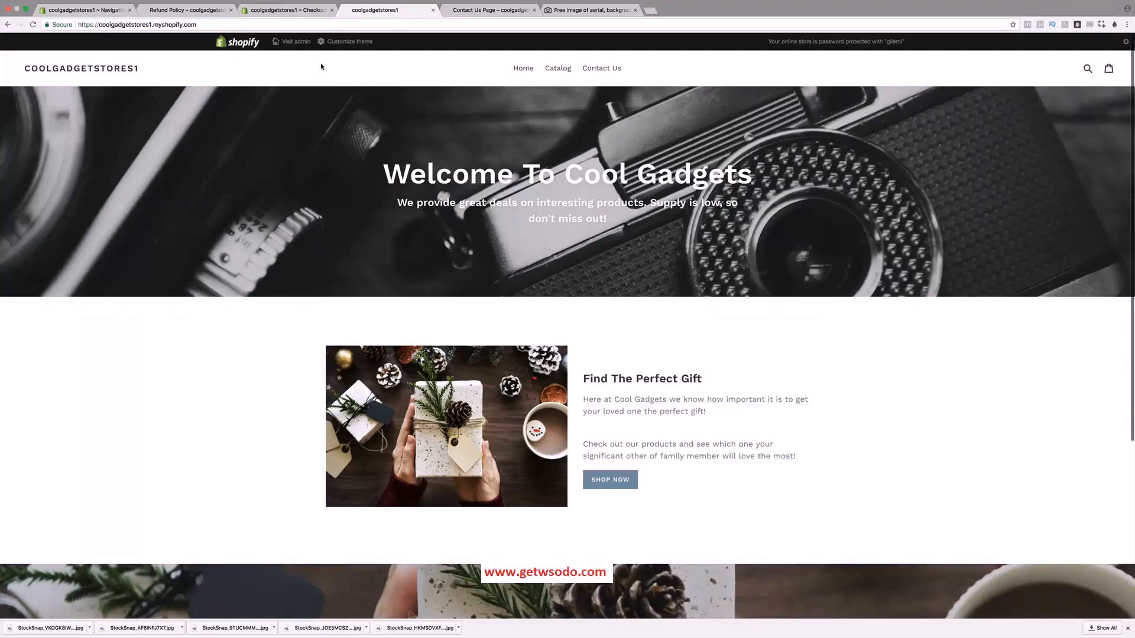
# Return to the store admin and start another new page titled About Us.
pyautogui.click(269, 11)
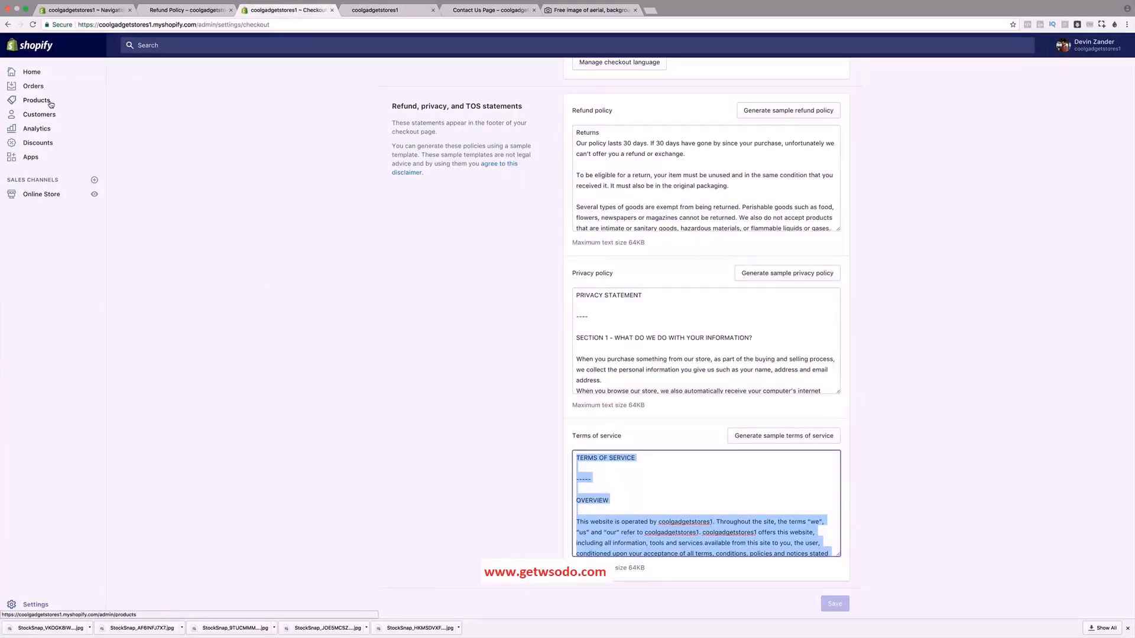
pyautogui.click(47, 200)
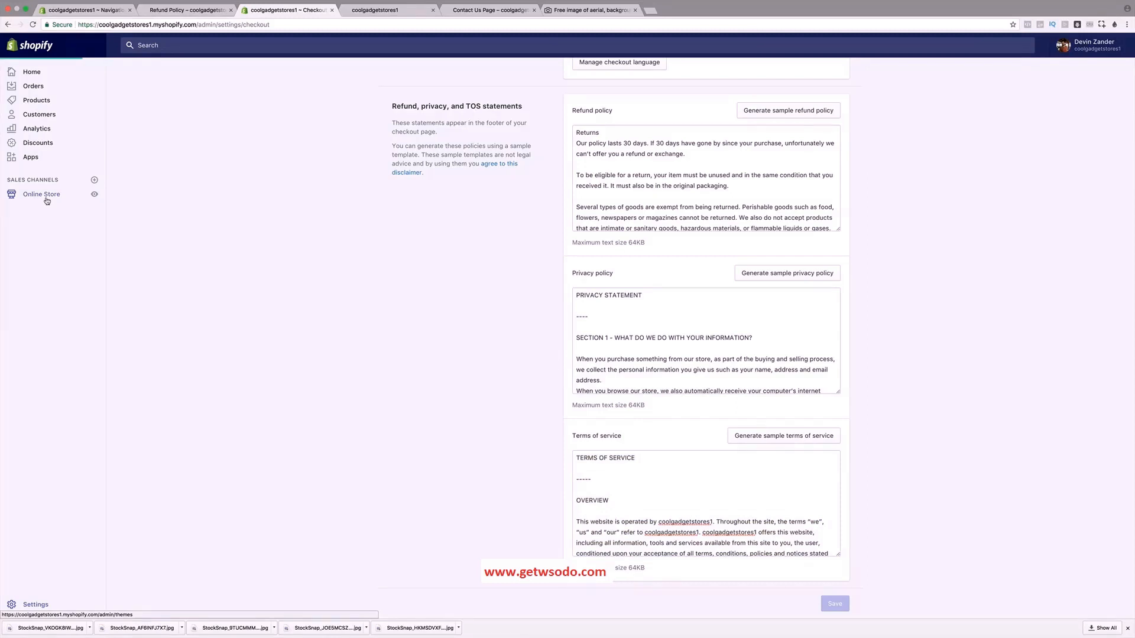
pyautogui.click(34, 234)
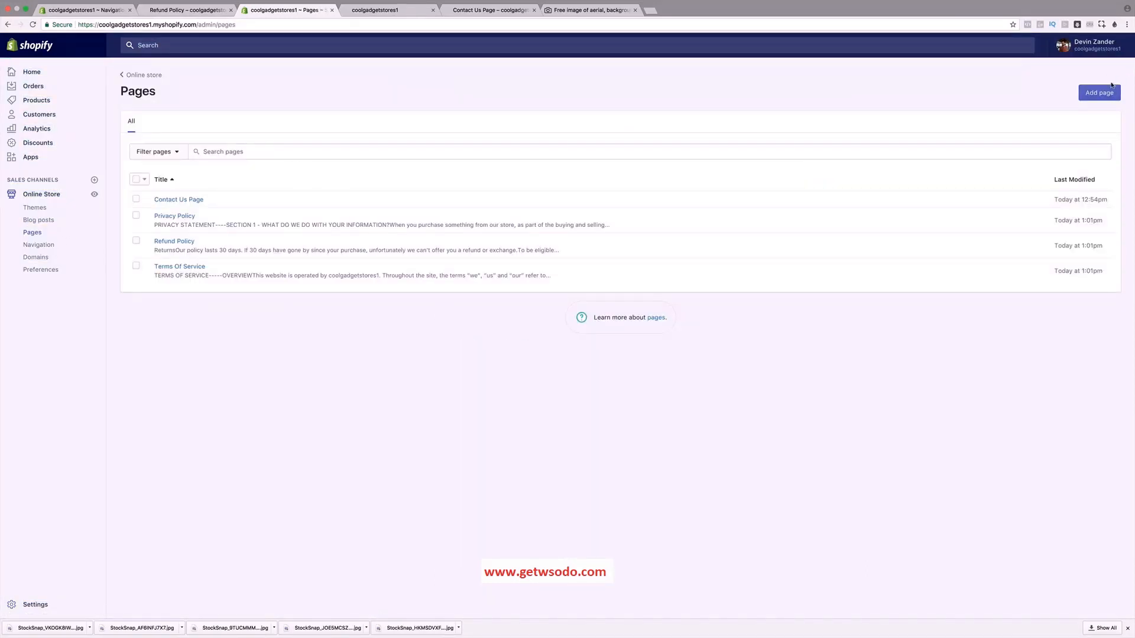
pyautogui.click(1111, 88)
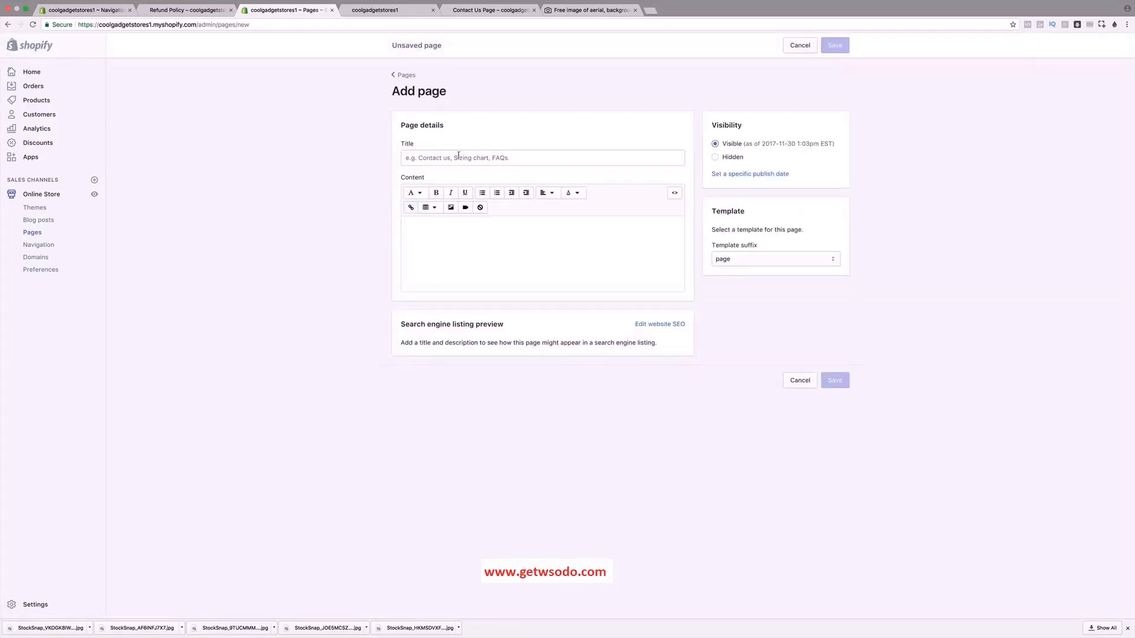
pyautogui.click(458, 156)
pyautogui.write('About Us')
# Write the About Us page content as "Hey we sell cool gadgets and we want to bring them to the world" and "Here's a photo of us, we love what we do", and save.
pyautogui.click(415, 193)
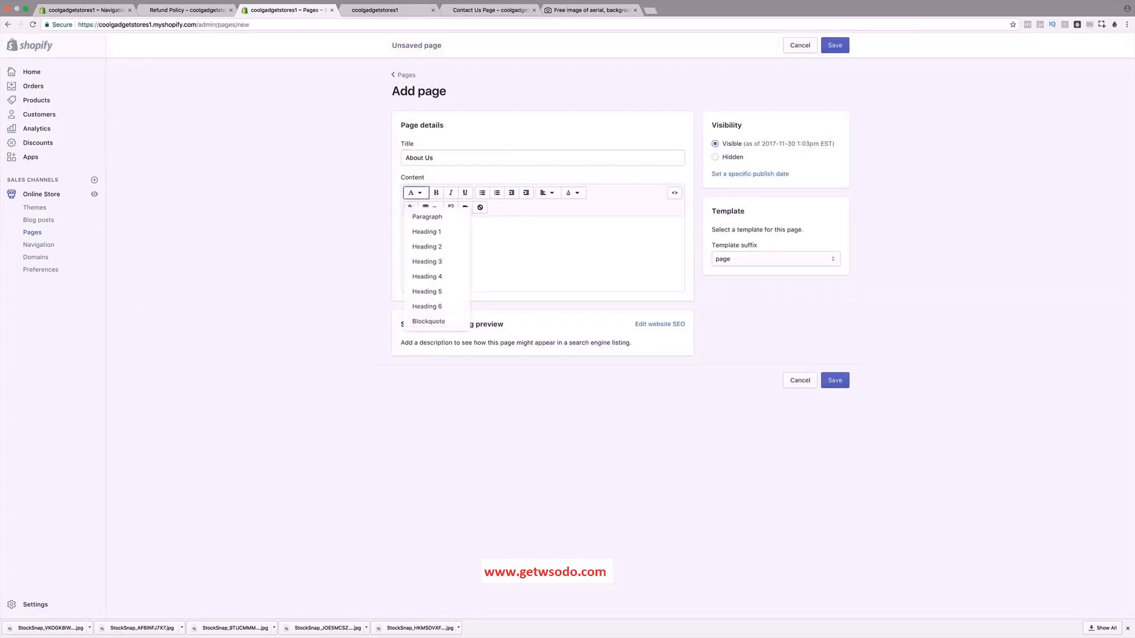
pyautogui.click(570, 259)
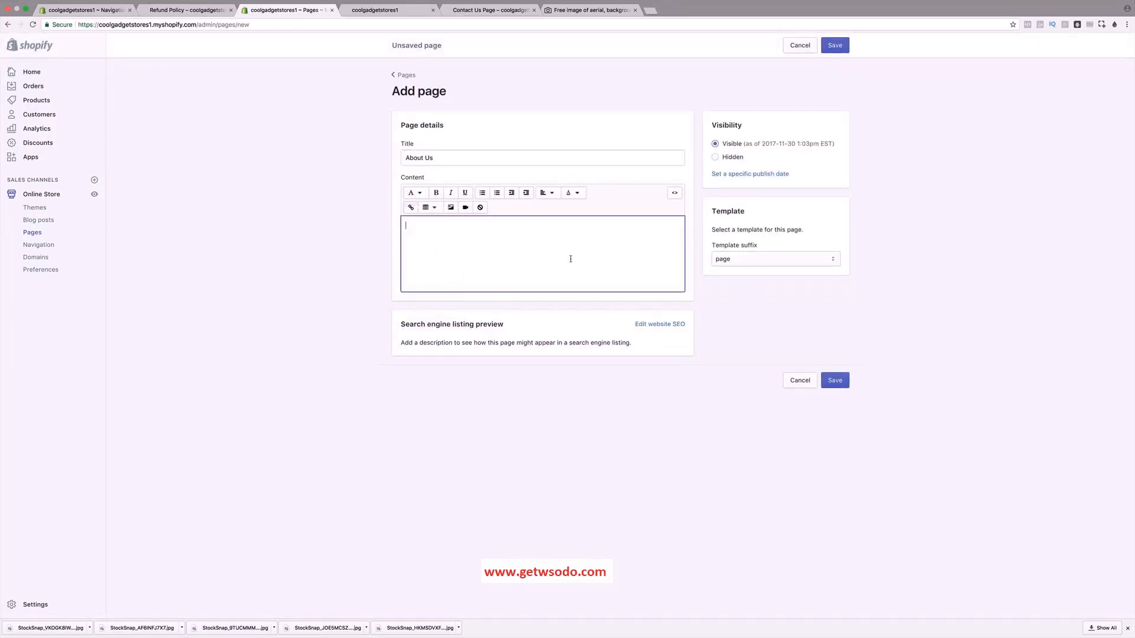
pyautogui.write('Hey we sell cool gadgets and we want to bring t')
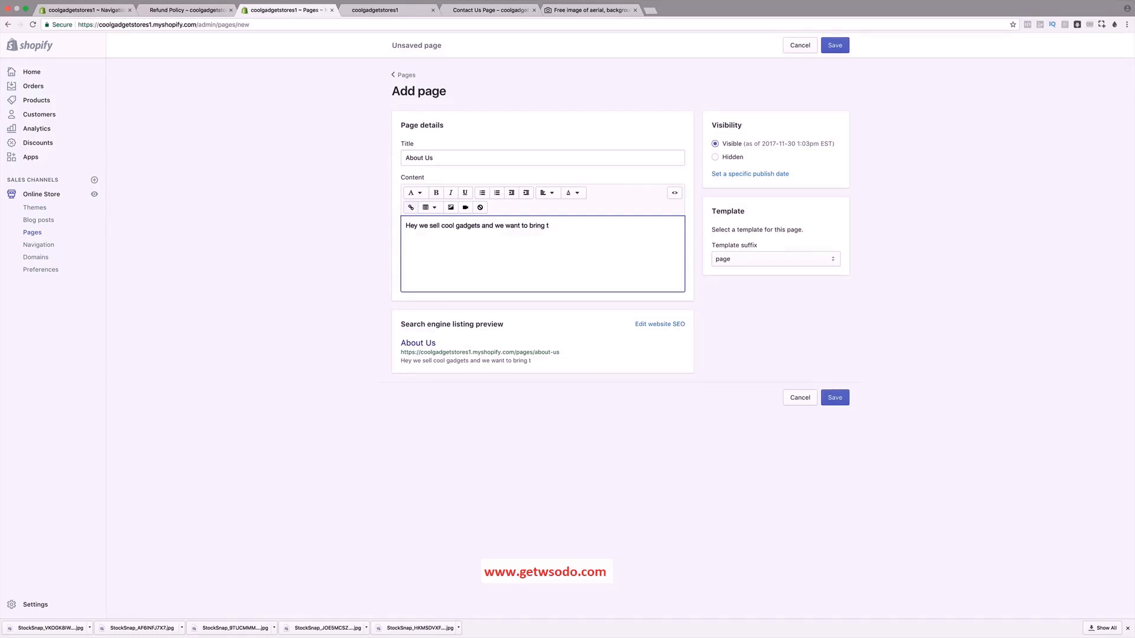
pyautogui.write('em to the worl')
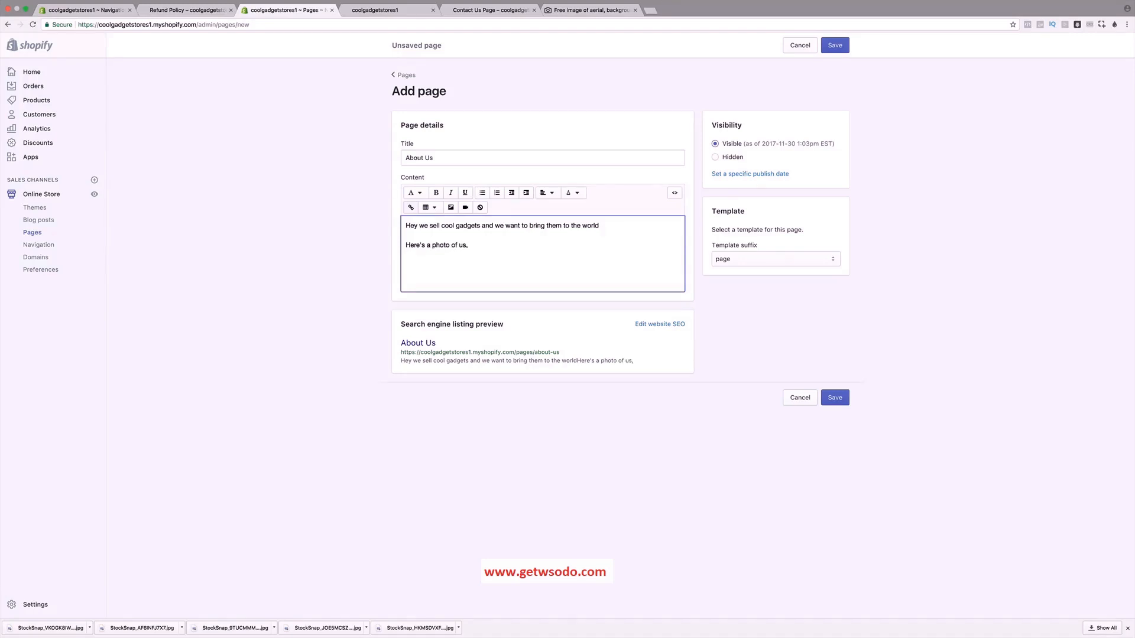
pyautogui.write('do')
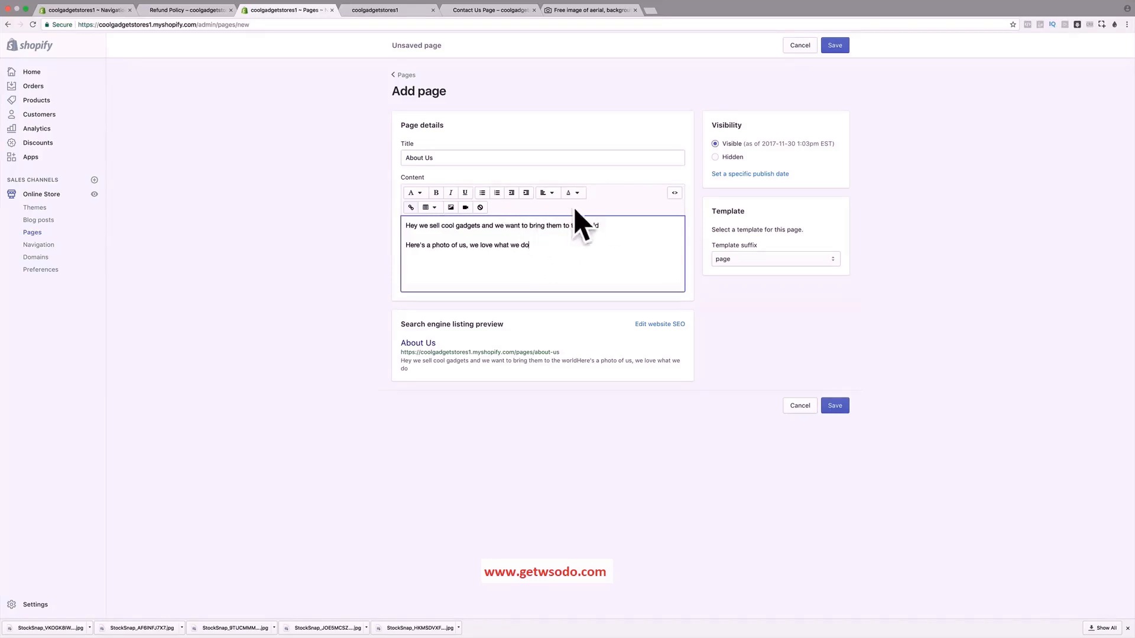
pyautogui.click(835, 406)
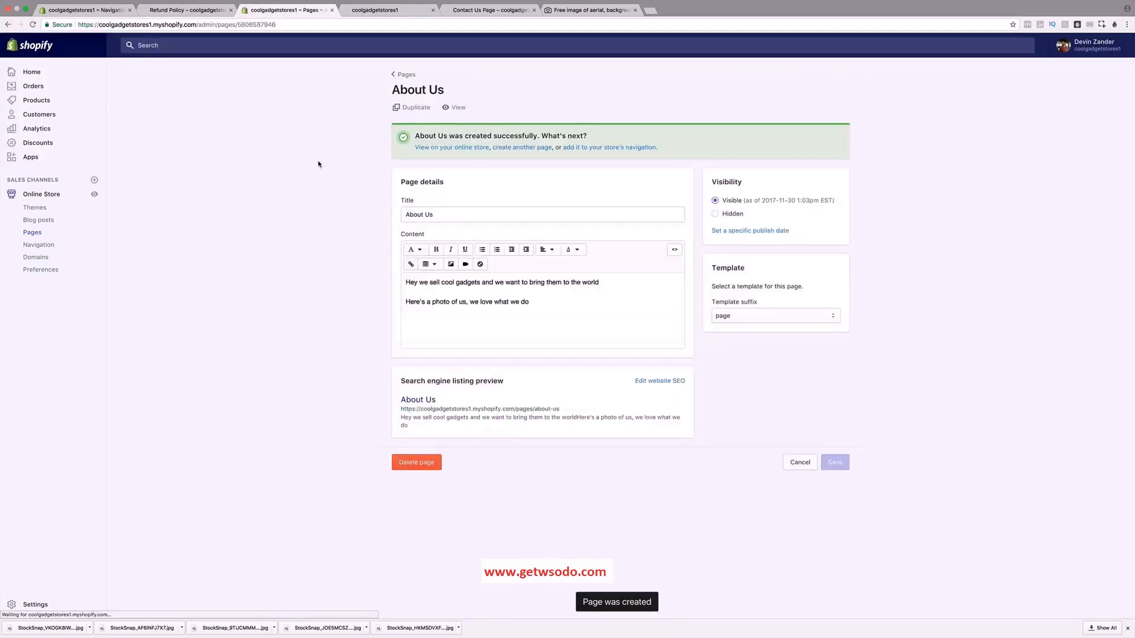
# Open the main menu for editing in the online store's navigation settings.
pyautogui.click(48, 249)
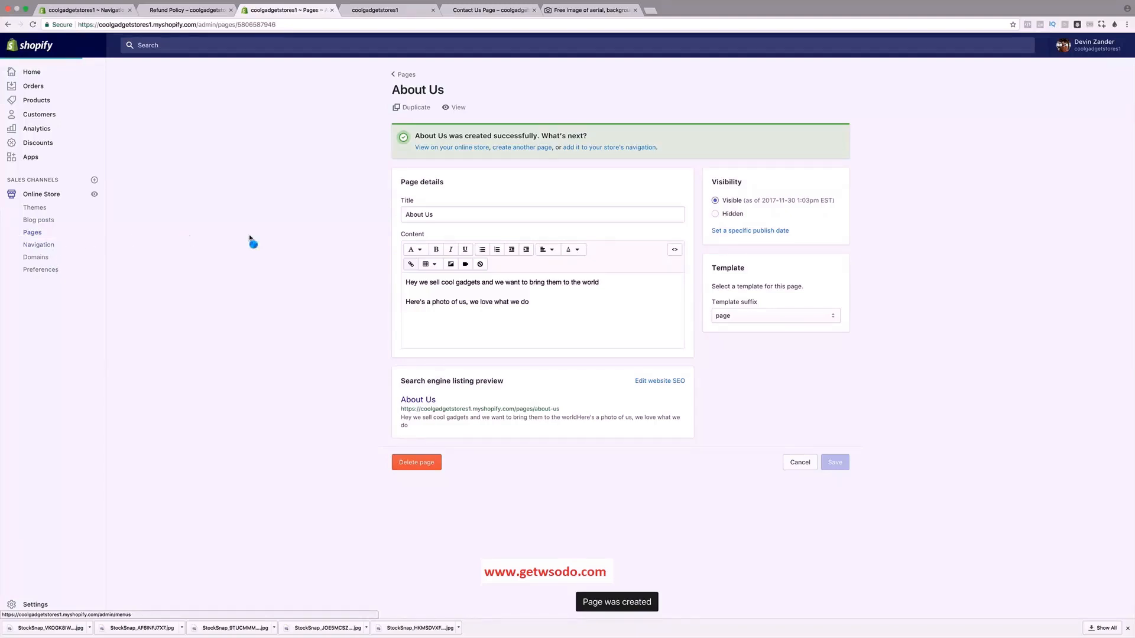
pyautogui.click(585, 197)
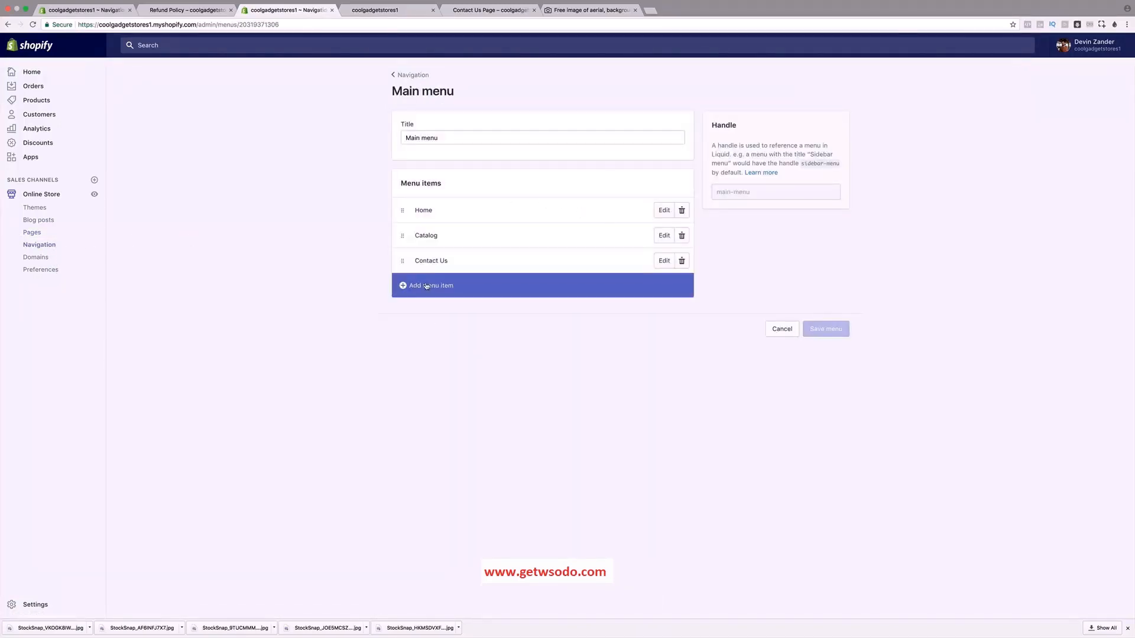
pyautogui.click(426, 285)
pyautogui.click(485, 326)
pyautogui.write('About Us')
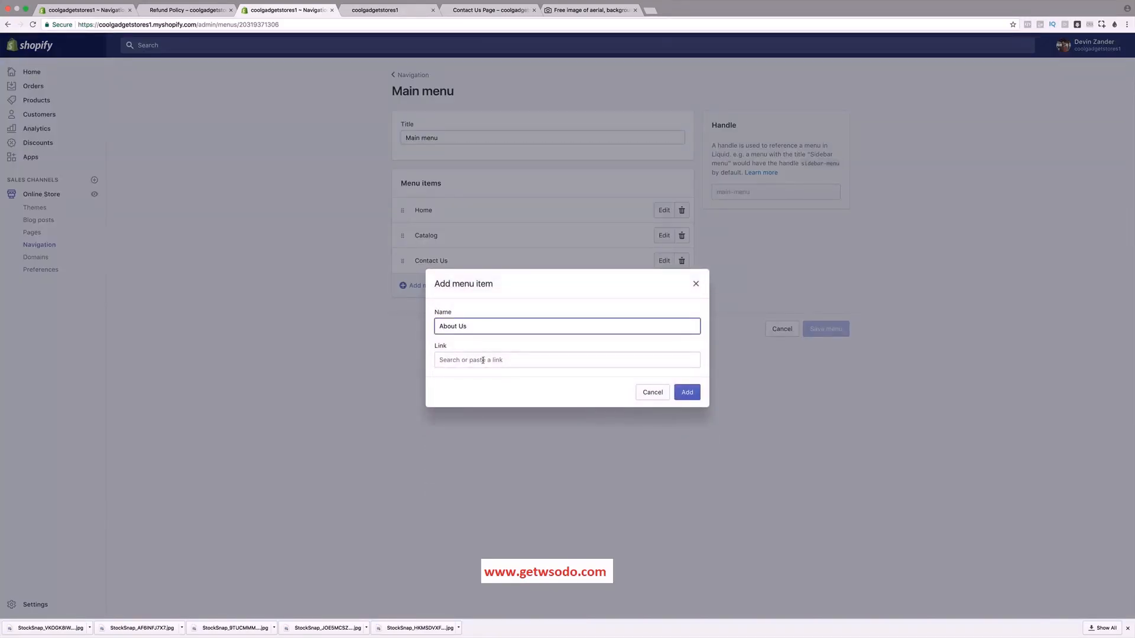
pyautogui.click(483, 359)
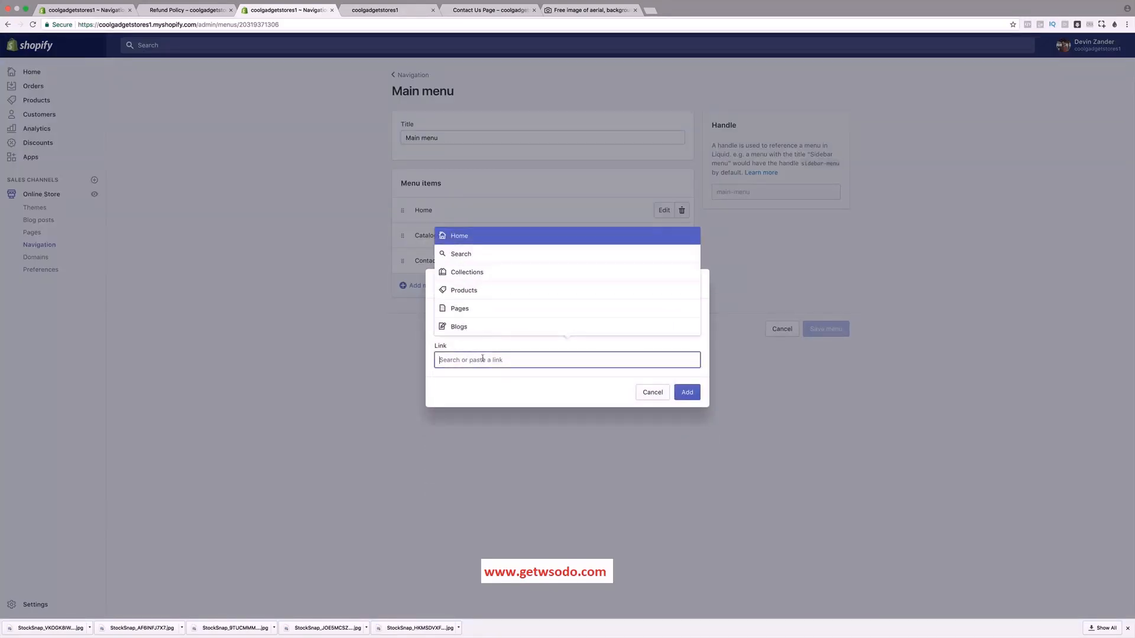
pyautogui.click(489, 307)
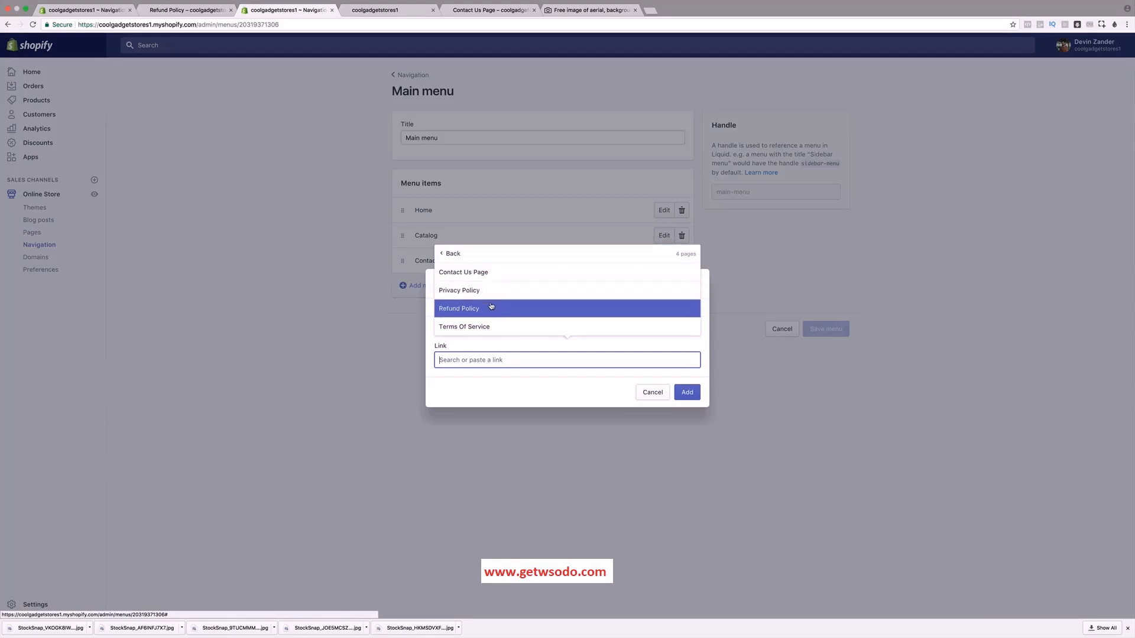
pyautogui.click(506, 379)
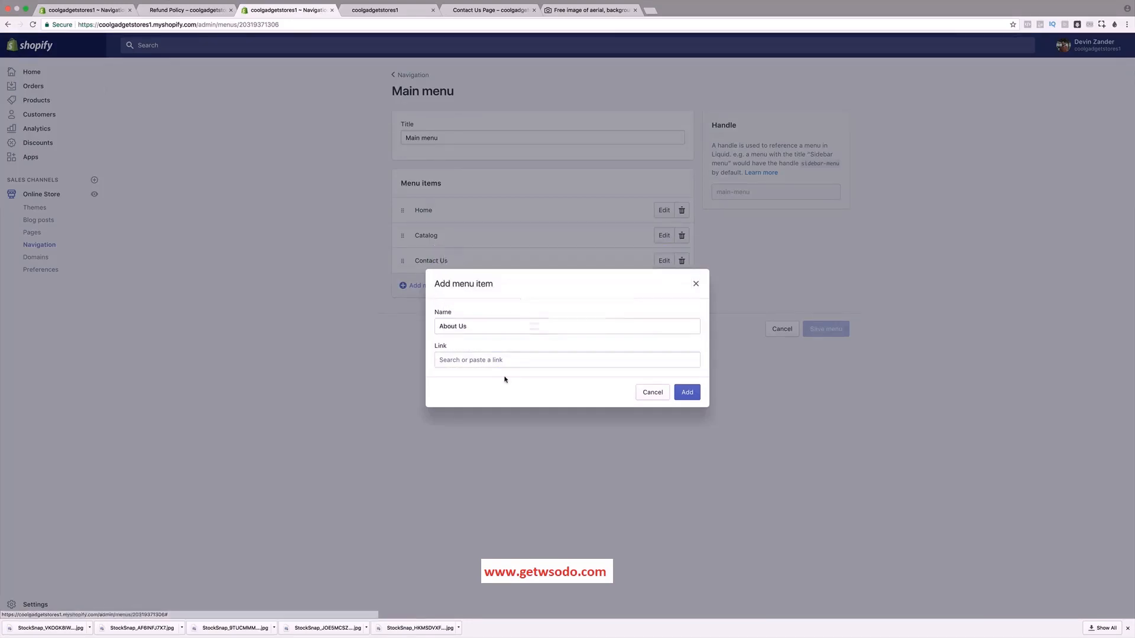
pyautogui.click(512, 360)
pyautogui.click(468, 315)
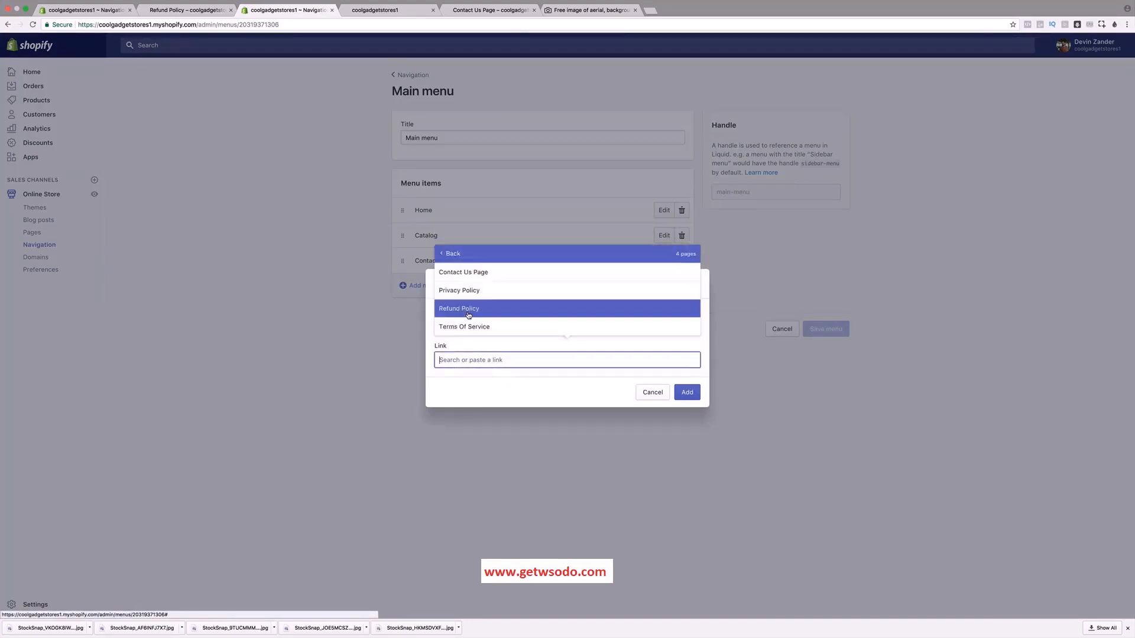
pyautogui.click(384, 23)
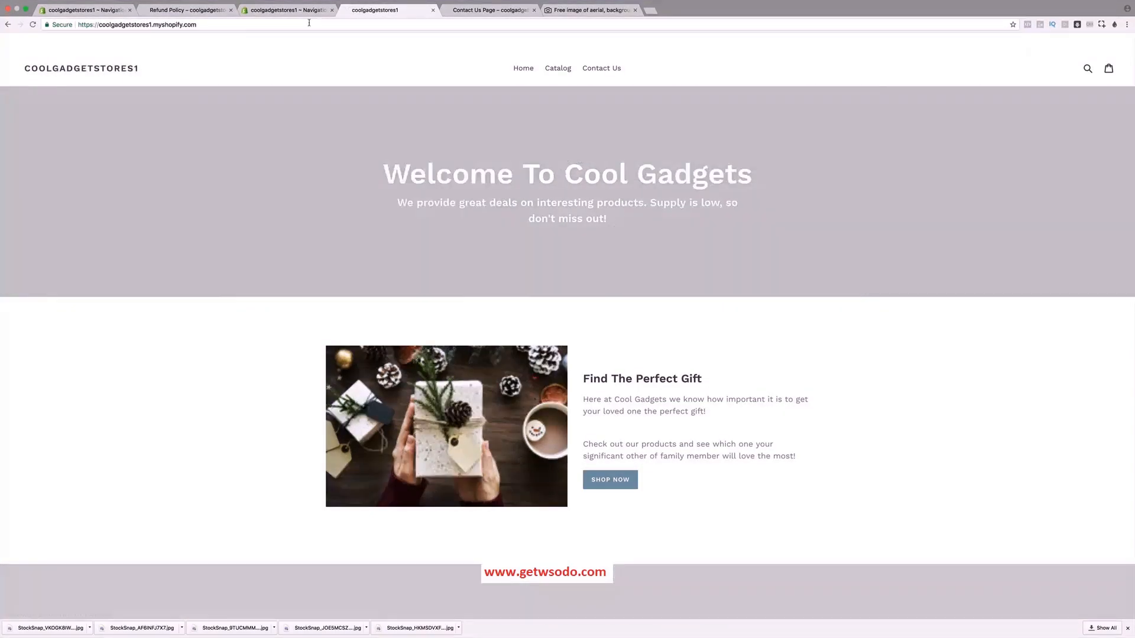
pyautogui.click(306, 11)
pyautogui.click(701, 375)
pyautogui.click(653, 392)
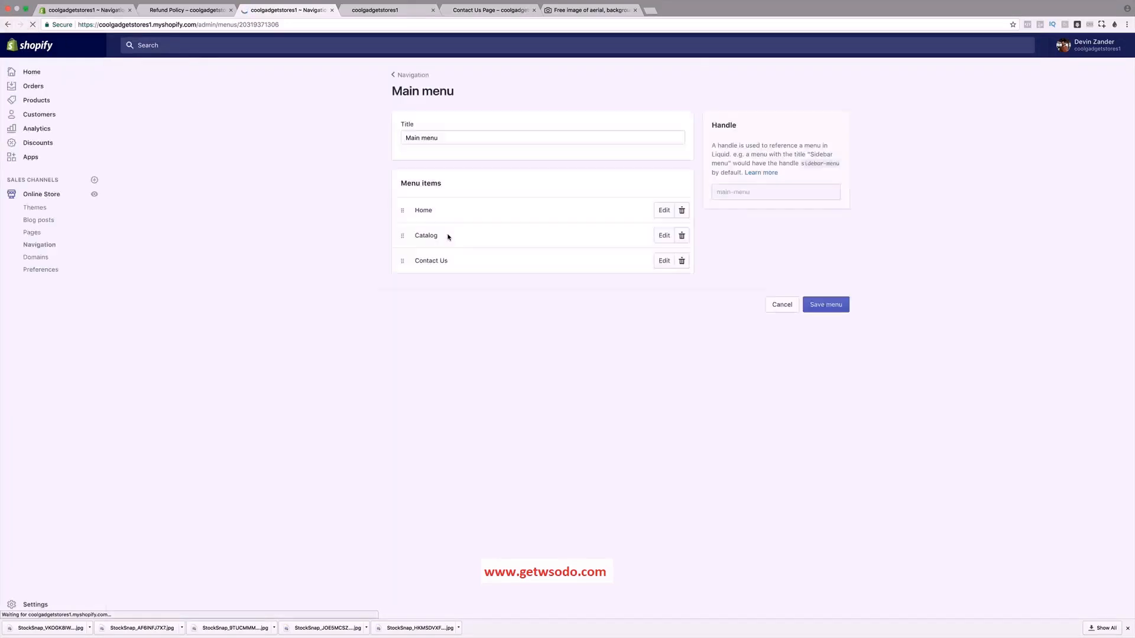
# Add an About Us item linked to the About Us page and save the main menu.
pyautogui.click(449, 286)
pyautogui.click(496, 325)
pyautogui.write('About Us')
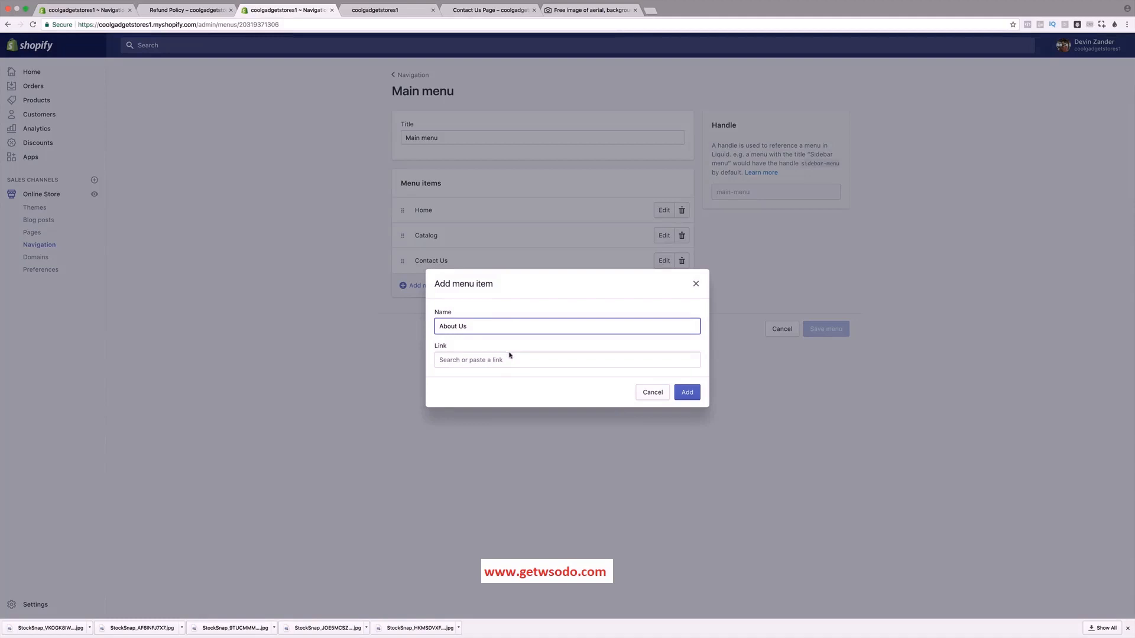
pyautogui.click(510, 358)
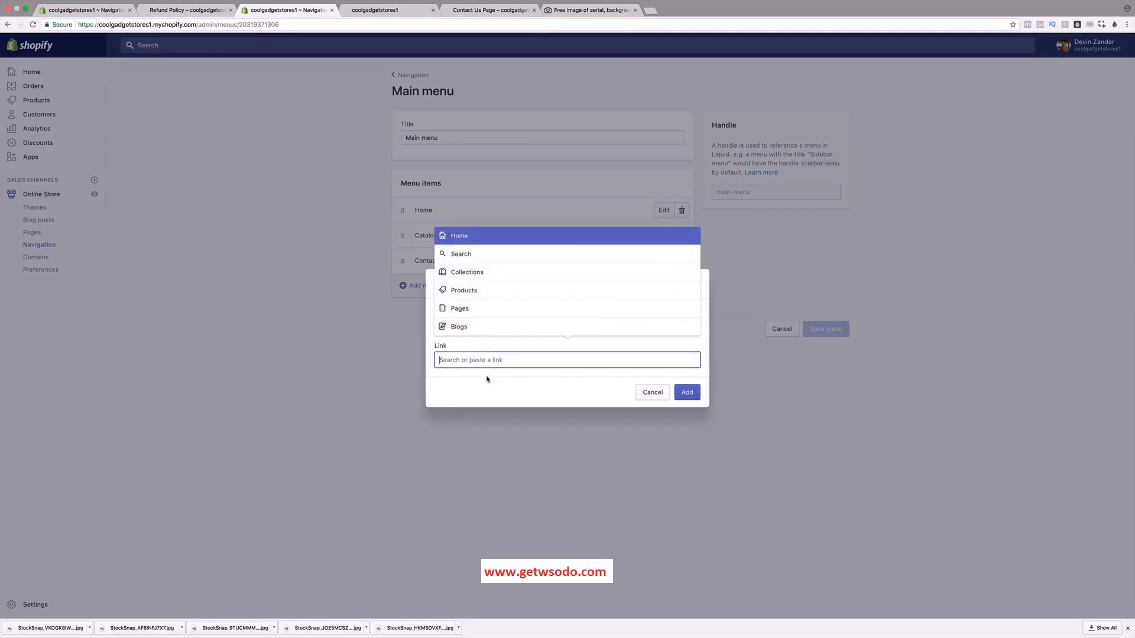
pyautogui.click(505, 325)
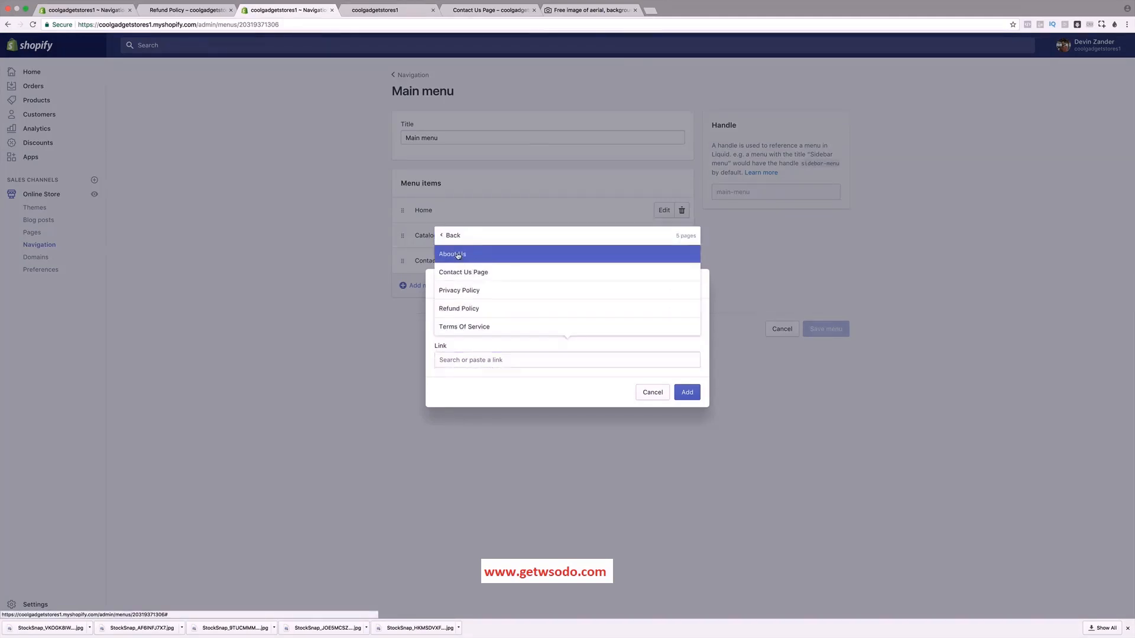
pyautogui.click(456, 254)
pyautogui.click(686, 392)
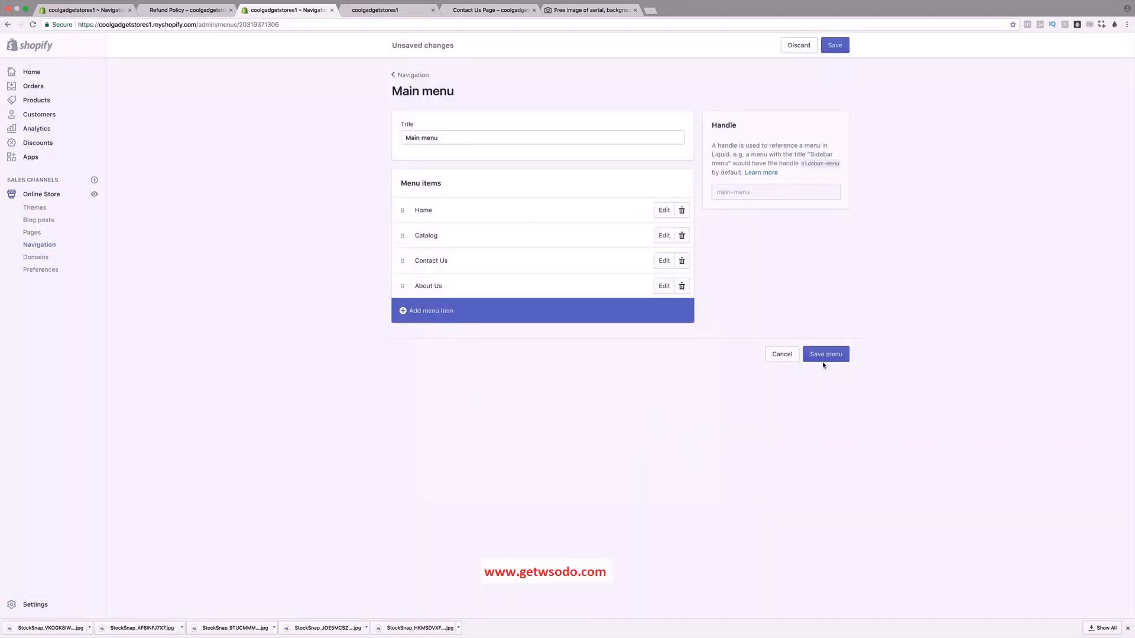
pyautogui.click(825, 356)
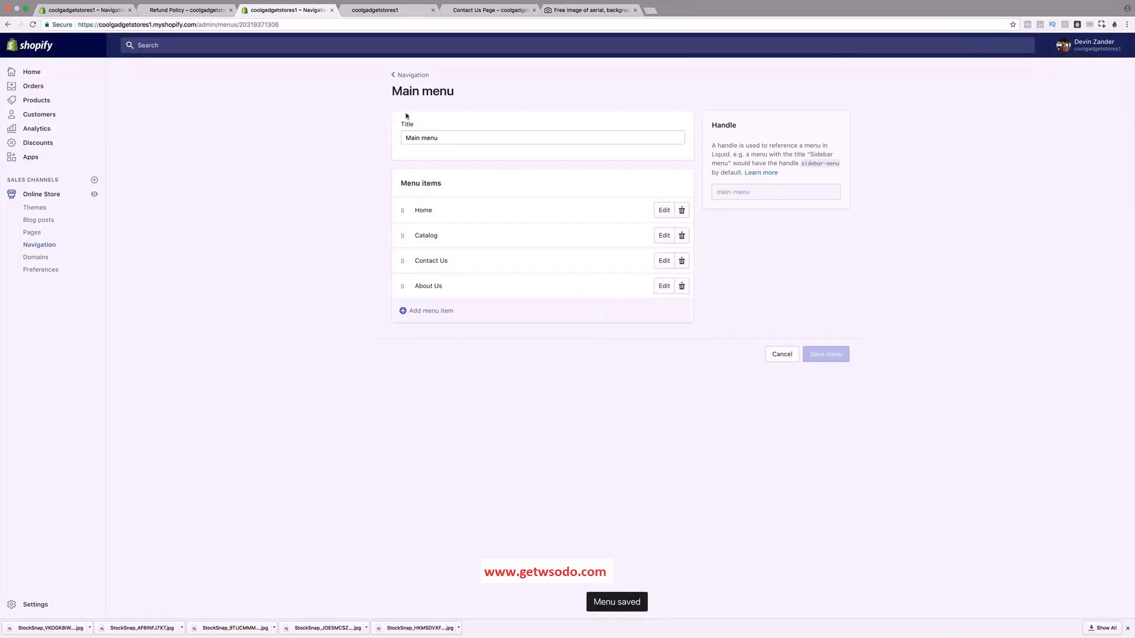
# Reload the online store and examine the About Us page's text and the home page from header to footer.
pyautogui.click(372, 10)
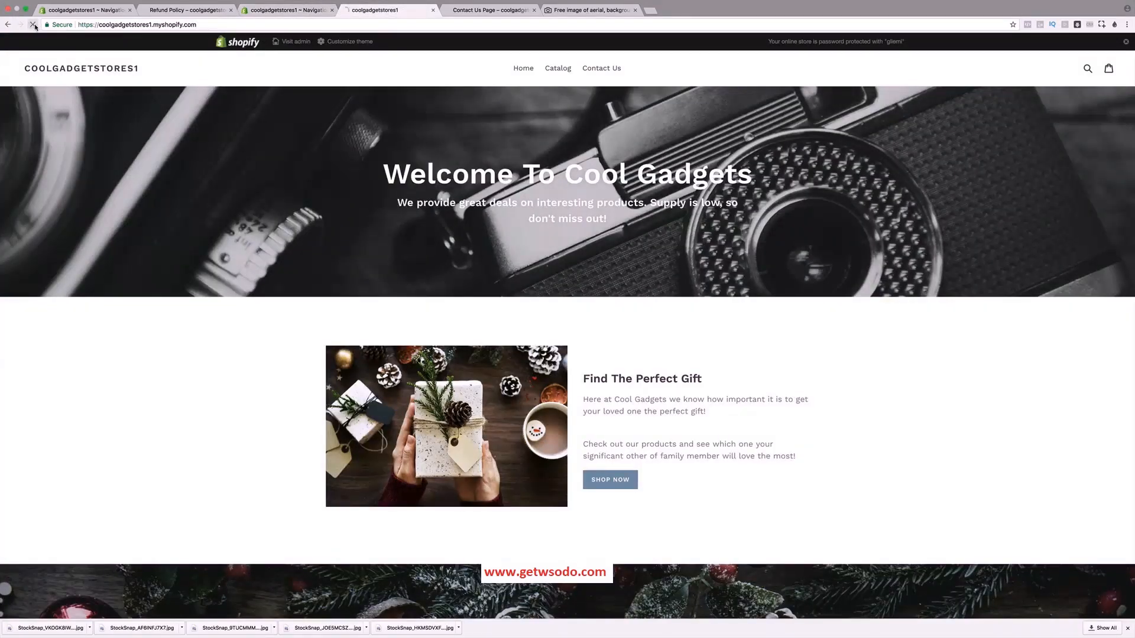
pyautogui.click(630, 70)
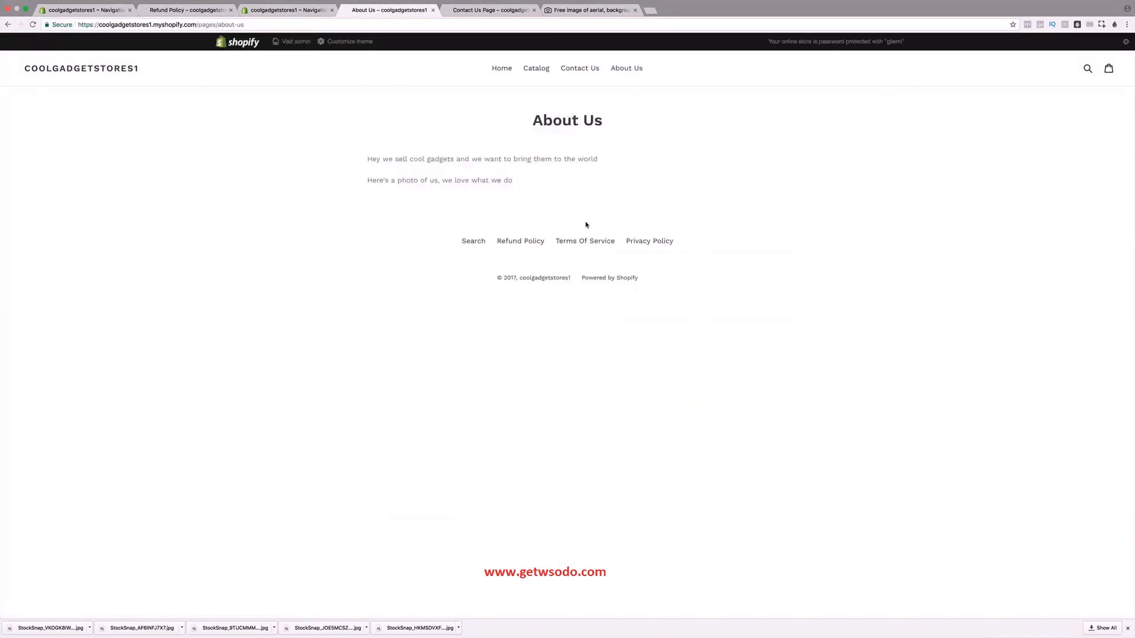
pyautogui.moveTo(367, 158); pyautogui.dragTo(685, 204)
pyautogui.click(685, 206)
pyautogui.moveTo(358, 137); pyautogui.dragTo(593, 183)
pyautogui.click(537, 182)
pyautogui.click(507, 68)
pyautogui.scroll(-5, 580, 143)
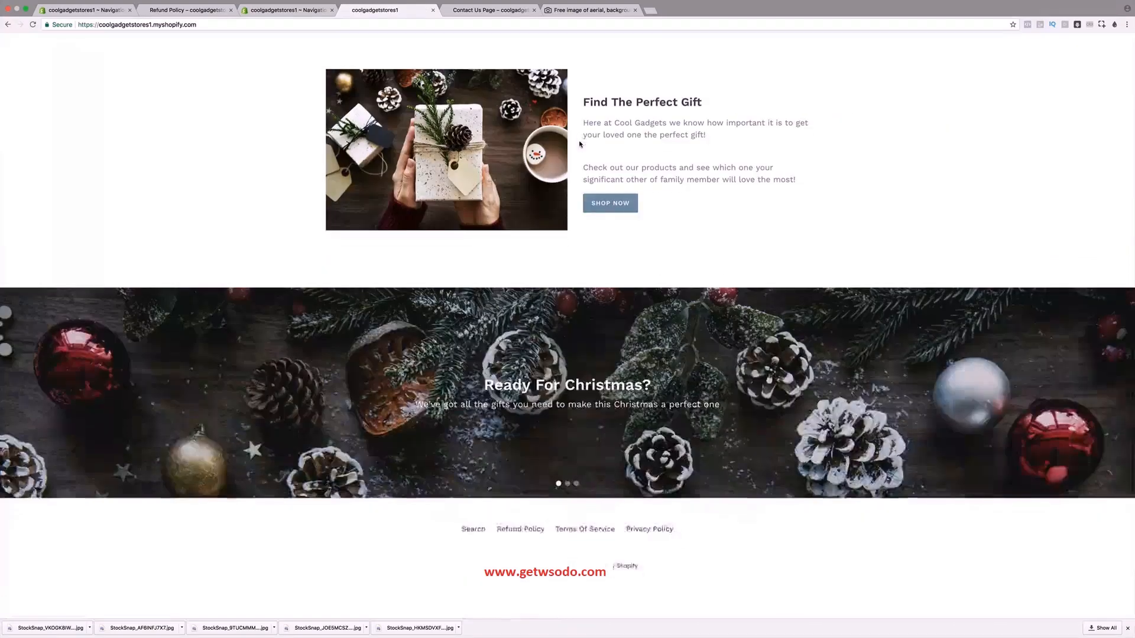
pyautogui.scroll(5, 580, 143)
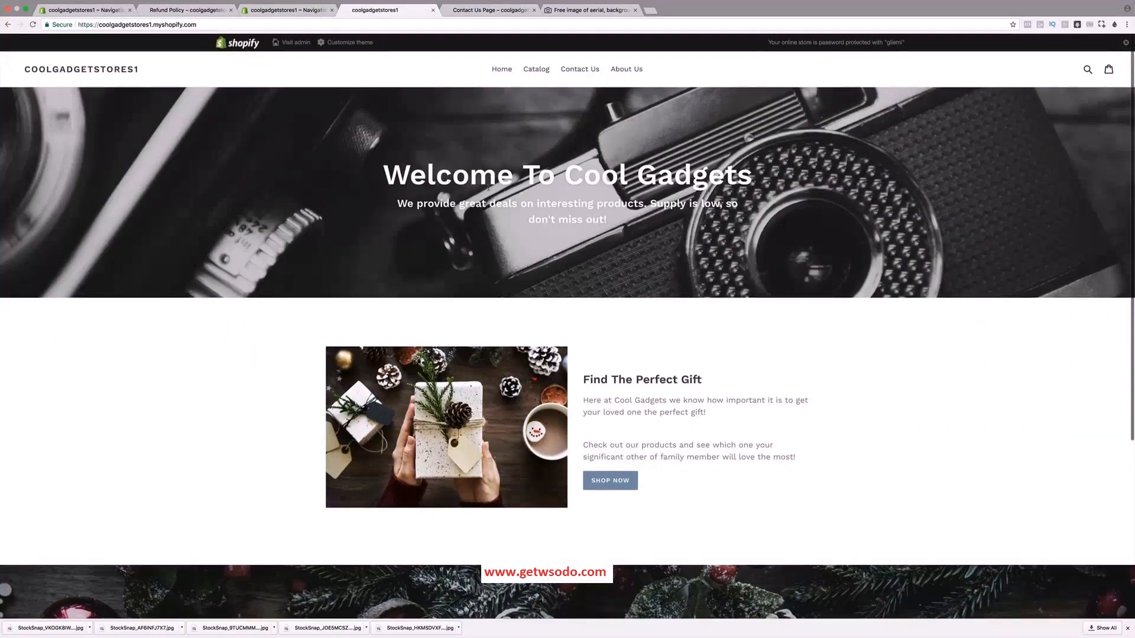